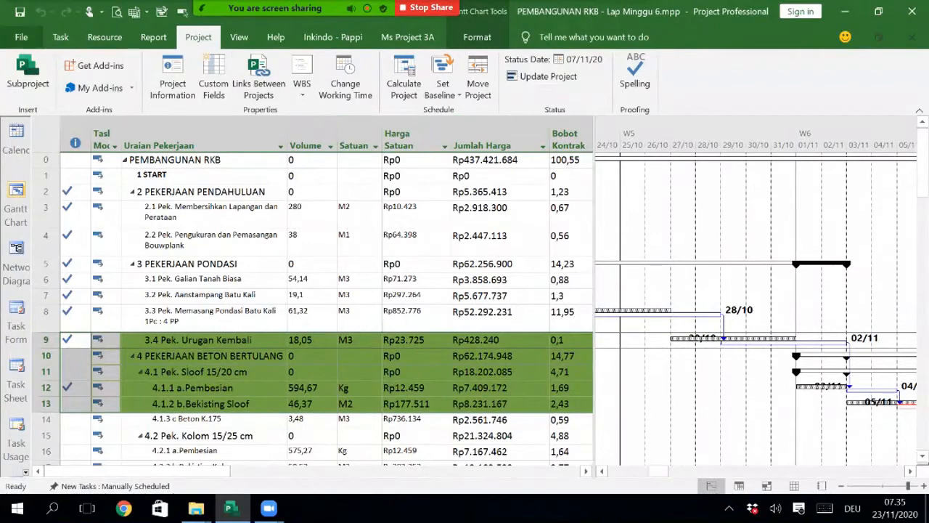
Step: Save a copy of the project in the Topik 11 folder as PEMBANGUNAN RKB - Lap Minggu 7.mpp
{"action": "left_click", "coordinate": [21, 37]}
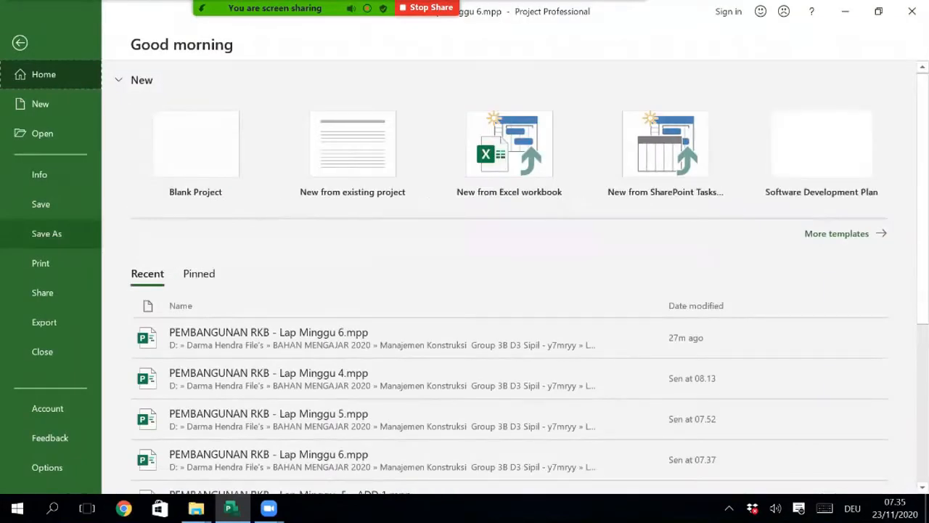
{"action": "left_click", "coordinate": [47, 233]}
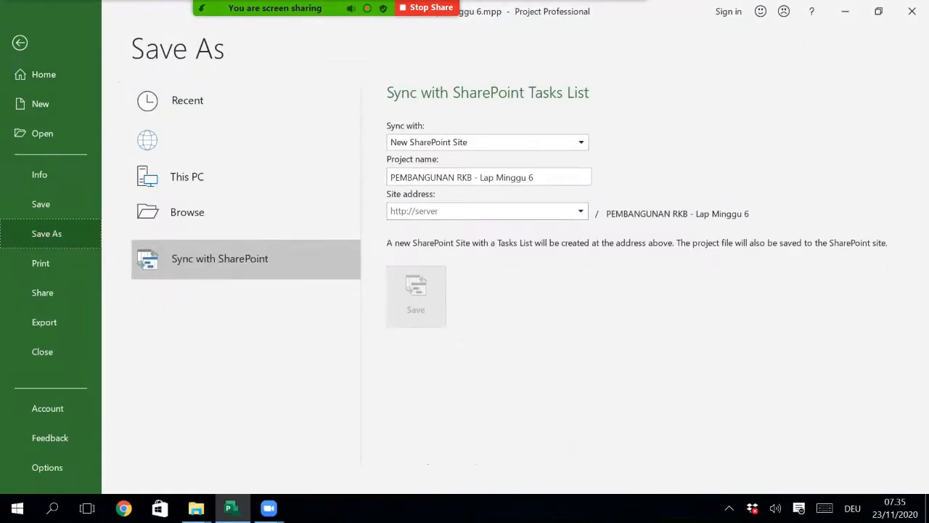
{"action": "left_click", "coordinate": [508, 164]}
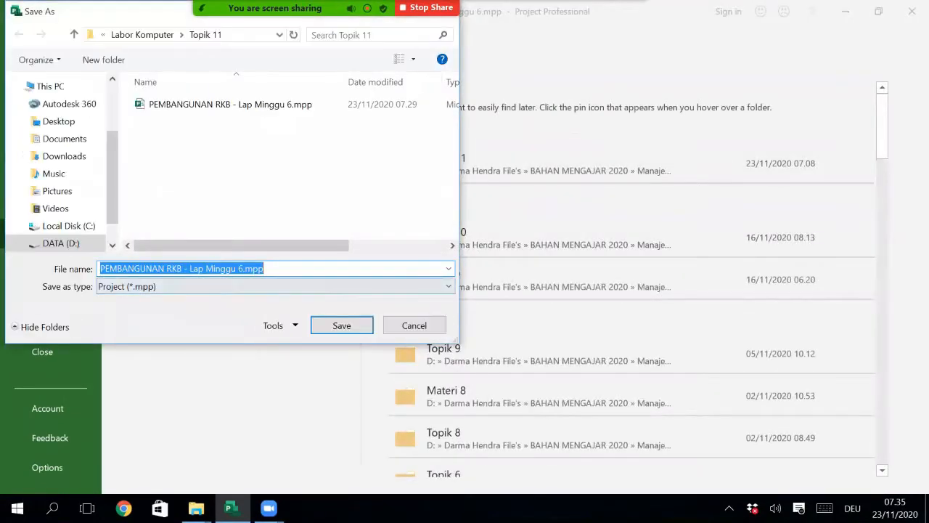
{"action": "left_click", "coordinate": [240, 268]}
{"action": "key", "text": "BackSpace"}
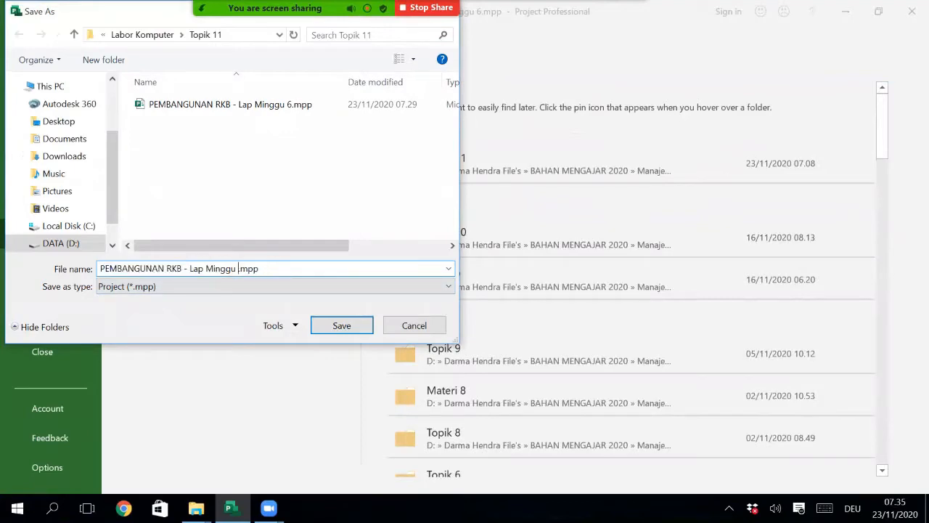
{"action": "type", "text": "7"}
{"action": "key", "text": "Return"}
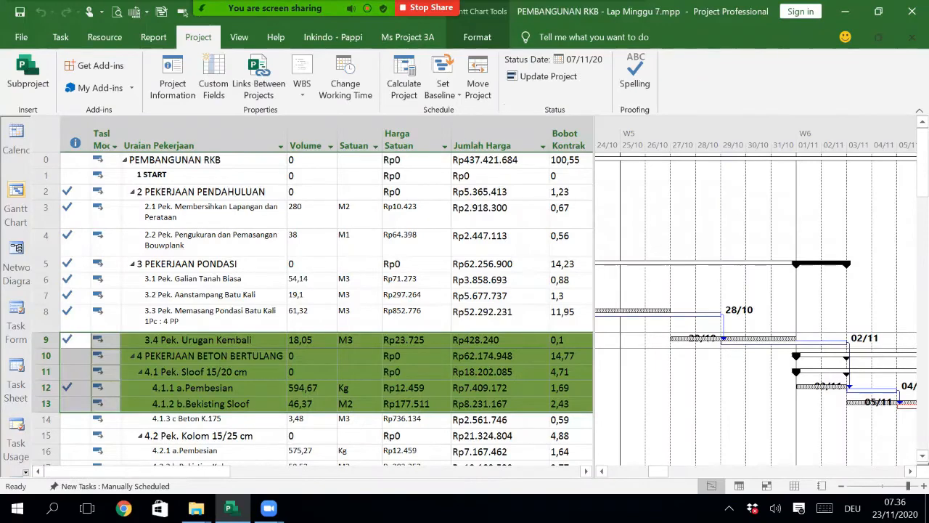
Step: Copy the Progres Sampai Periode Ini values for all rows from 0 to 80 in the task table
{"action": "left_click_drag", "start_coordinate": [594, 384], "coordinate": [842, 385]}
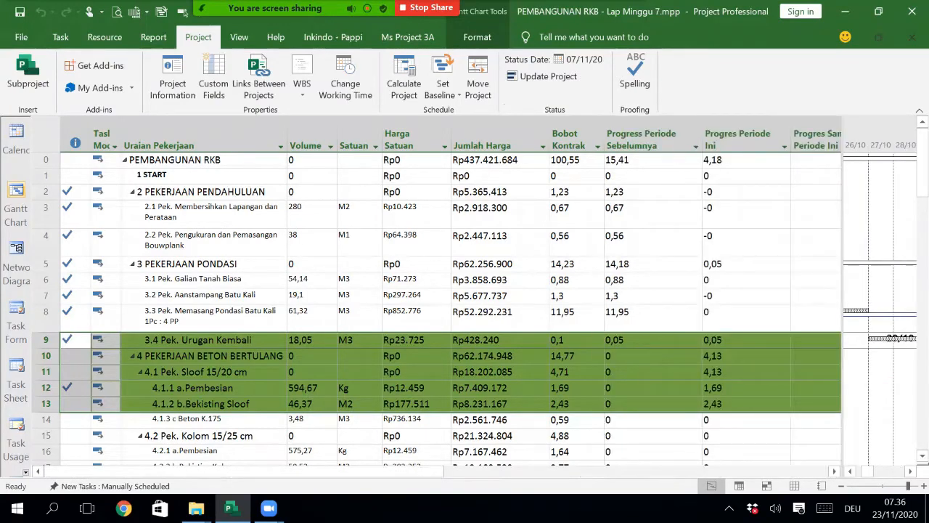
{"action": "left_click_drag", "start_coordinate": [290, 471], "coordinate": [466, 471]}
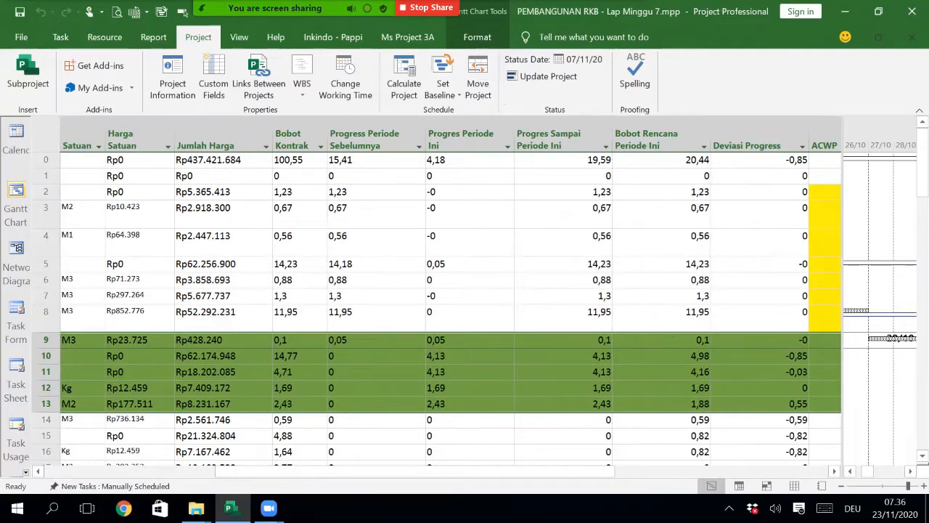
{"action": "mouse_move", "coordinate": [291, 9]}
{"action": "left_click", "coordinate": [563, 160]}
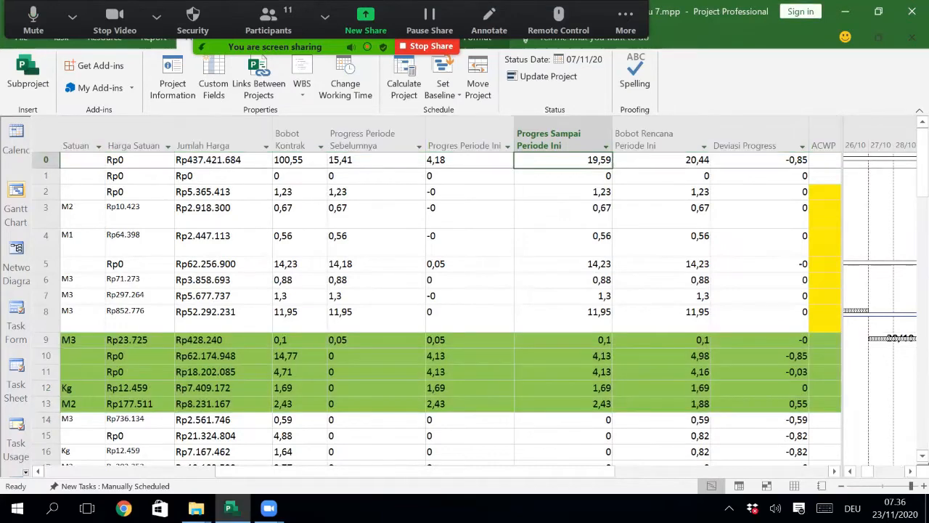
{"action": "key", "text": "shift+Down"}
{"action": "key", "text": "shift+Down"}
{"action": "key", "text": "shift+Down"}
{"action": "key", "text": "shift+Down"}
{"action": "key", "text": "shift+Down"}
{"action": "key", "text": "shift+Down"}
{"action": "key", "text": "shift+Down"}
{"action": "key", "text": "shift+Down"}
{"action": "key", "text": "shift+Down"}
{"action": "key", "text": "shift+Down"}
{"action": "key", "text": "shift+Down"}
{"action": "key", "text": "shift+Down"}
{"action": "key", "text": "shift+Down"}
{"action": "key", "text": "shift+Down"}
{"action": "key", "text": "shift+Down"}
{"action": "key", "text": "shift+Down"}
{"action": "key", "text": "shift+Down"}
{"action": "key", "text": "shift+Down"}
{"action": "key", "text": "shift+Down"}
{"action": "key", "text": "shift+Down"}
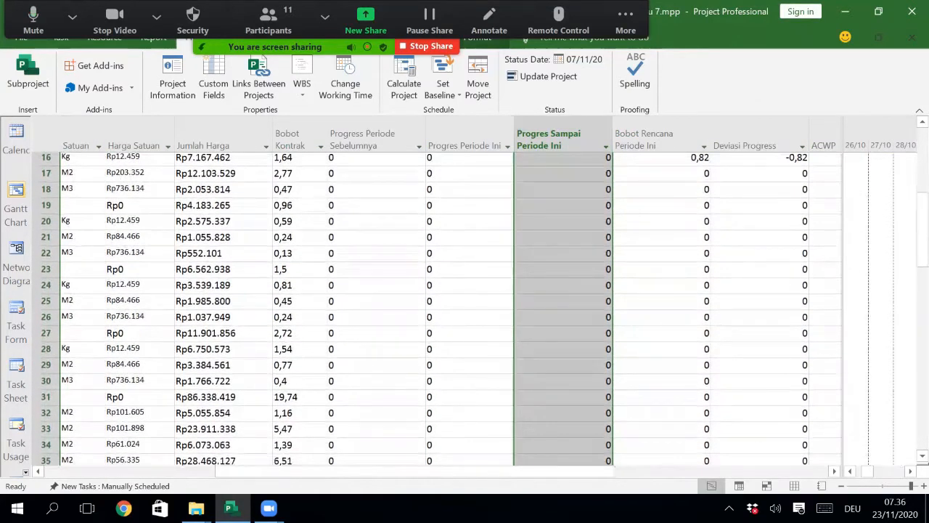
{"action": "key", "text": "shift+Down"}
{"action": "key", "text": "shift+Down"}
{"action": "key", "text": "shift+Down"}
{"action": "key", "text": "shift+Down"}
{"action": "key", "text": "shift+Down"}
{"action": "key", "text": "shift+Down"}
{"action": "key", "text": "shift+Down"}
{"action": "key", "text": "shift+Down"}
{"action": "key", "text": "shift+Down"}
{"action": "key", "text": "shift+Down"}
{"action": "key", "text": "shift+Down"}
{"action": "key", "text": "shift+Down"}
{"action": "key", "text": "shift+Down"}
{"action": "key", "text": "shift+Down"}
{"action": "key", "text": "shift+Down"}
{"action": "key", "text": "shift+Down"}
{"action": "key", "text": "shift+Down"}
{"action": "key", "text": "shift+Down"}
{"action": "key", "text": "shift+Down"}
{"action": "key", "text": "shift+Down"}
{"action": "key", "text": "shift+Up"}
{"action": "key", "text": "shift+Up"}
{"action": "key", "text": "shift+Up"}
{"action": "key", "text": "shift+Up"}
{"action": "key", "text": "shift+Up"}
{"action": "key", "text": "shift+Up"}
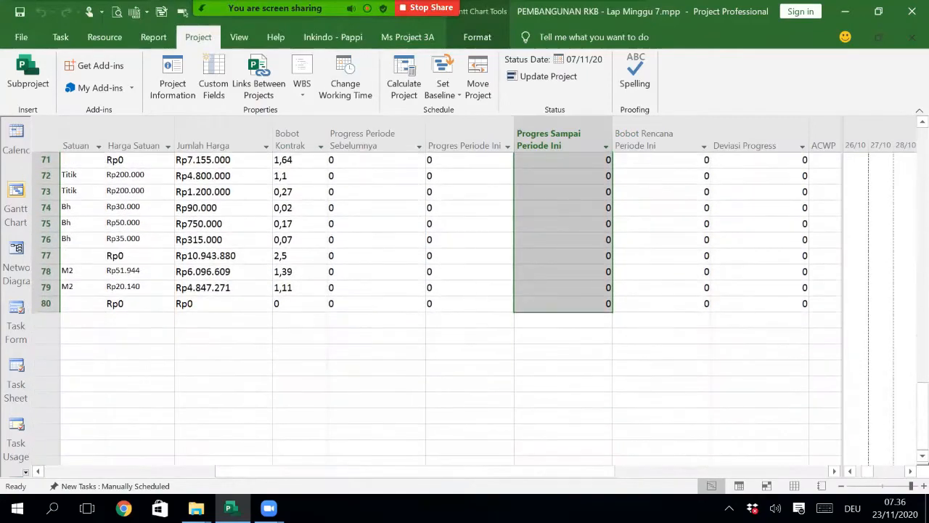
{"action": "key", "text": "ctrl+v"}
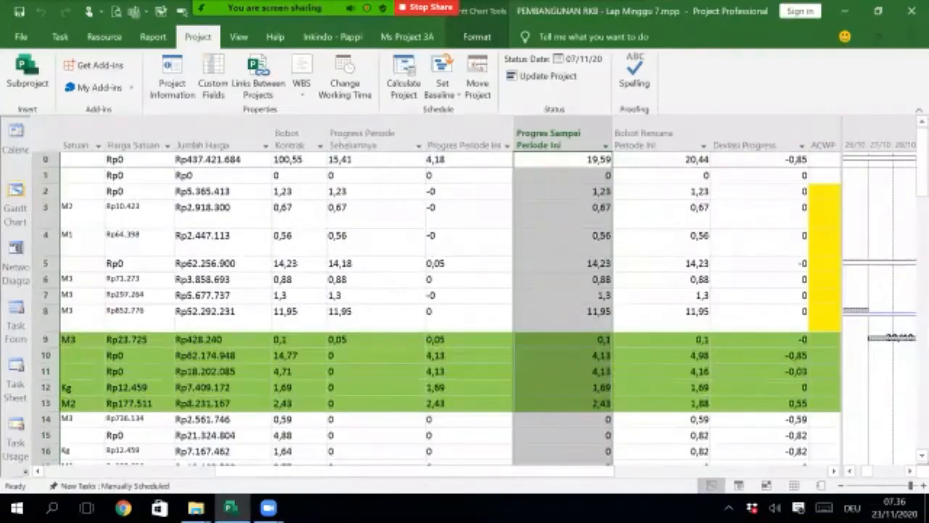
Step: Paste the copied cumulative progress values into the Progress Periode Sebelumnya column, starting at row 0
{"action": "scroll", "coordinate": [450, 296], "scroll_direction": "left", "scroll_amount": 5}
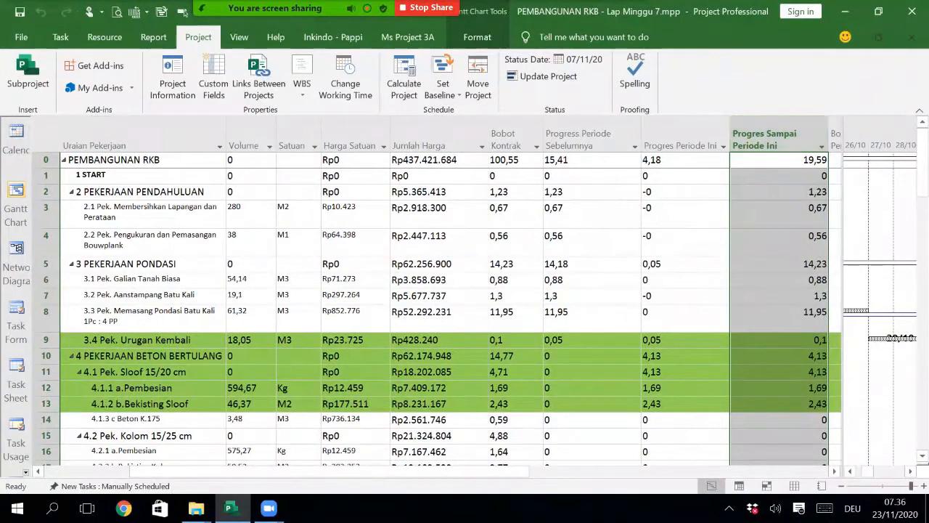
{"action": "key", "text": "Left"}
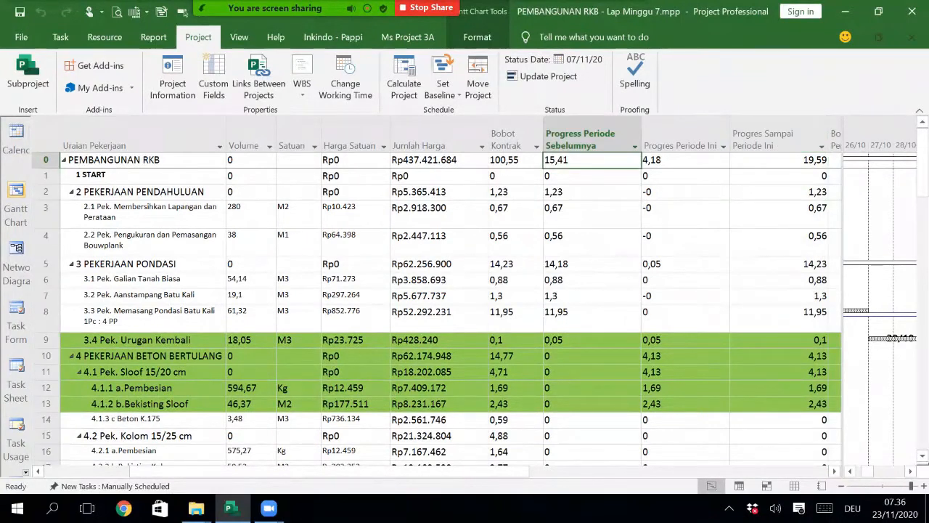
{"action": "key", "text": "ctrl+v"}
Step: Check the recalculated Progres Periode Ini values throughout the task list, especially for tasks 8 to 14
{"action": "left_click", "coordinate": [686, 192]}
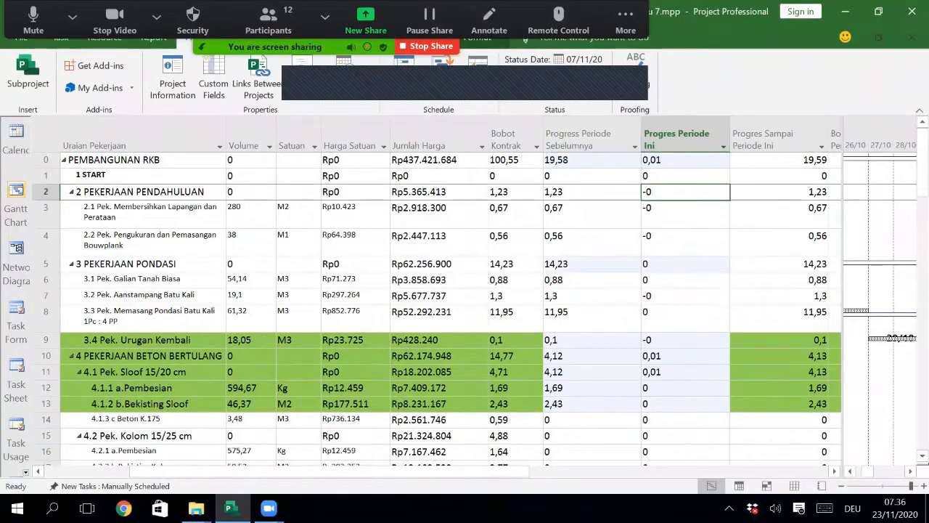
{"action": "left_click_drag", "start_coordinate": [685, 160], "coordinate": [685, 371]}
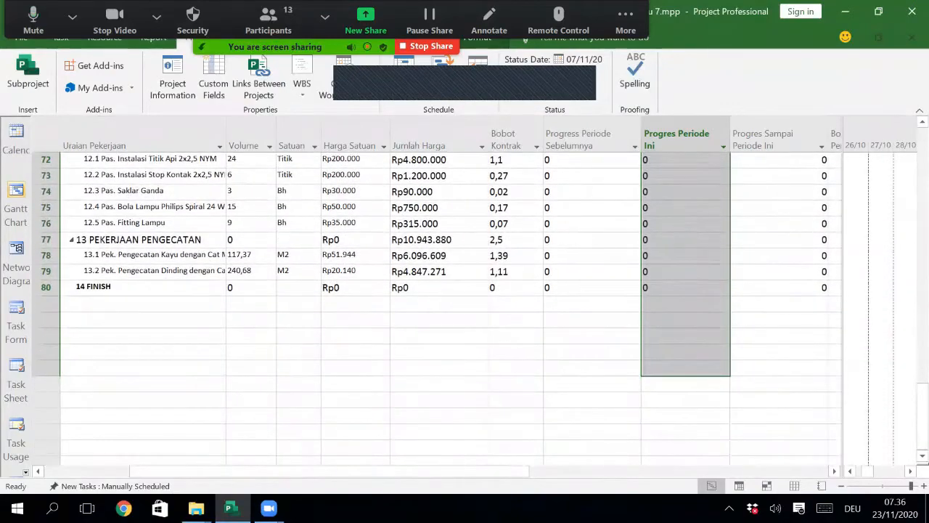
{"action": "scroll", "coordinate": [450, 305], "scroll_direction": "up", "scroll_amount": 20}
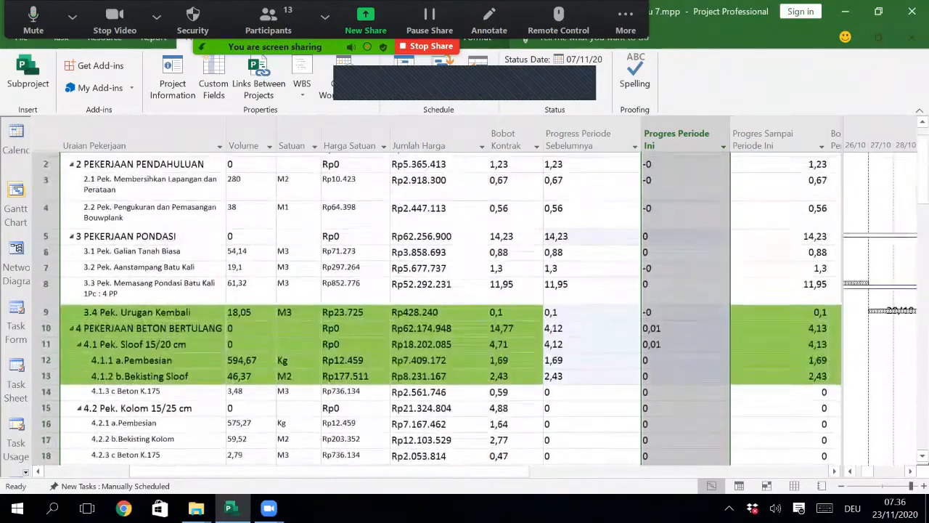
{"action": "scroll", "coordinate": [450, 305], "scroll_direction": "up", "scroll_amount": 1}
{"action": "left_click_drag", "start_coordinate": [685, 312], "coordinate": [685, 420]}
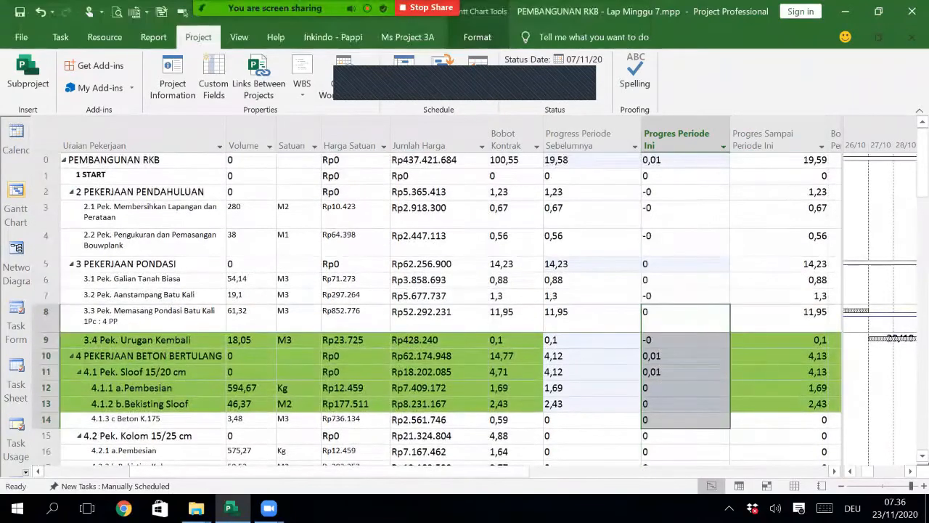
{"action": "left_click", "coordinate": [686, 388]}
{"action": "left_click", "coordinate": [685, 356]}
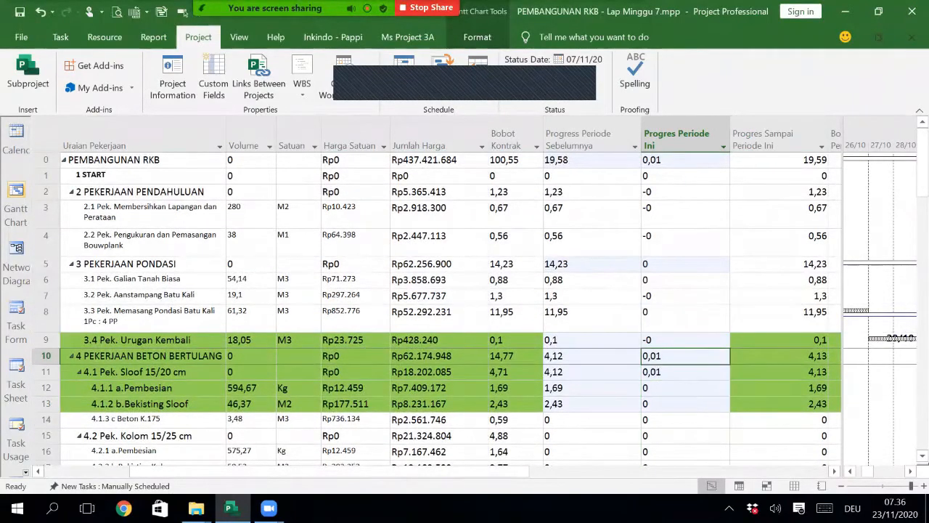
{"action": "left_click", "coordinate": [685, 372]}
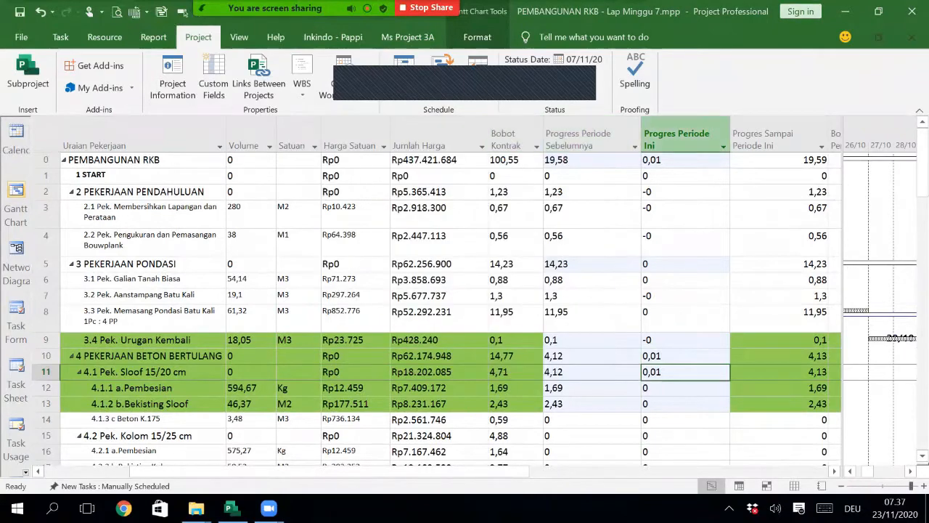
{"action": "left_click", "coordinate": [778, 242]}
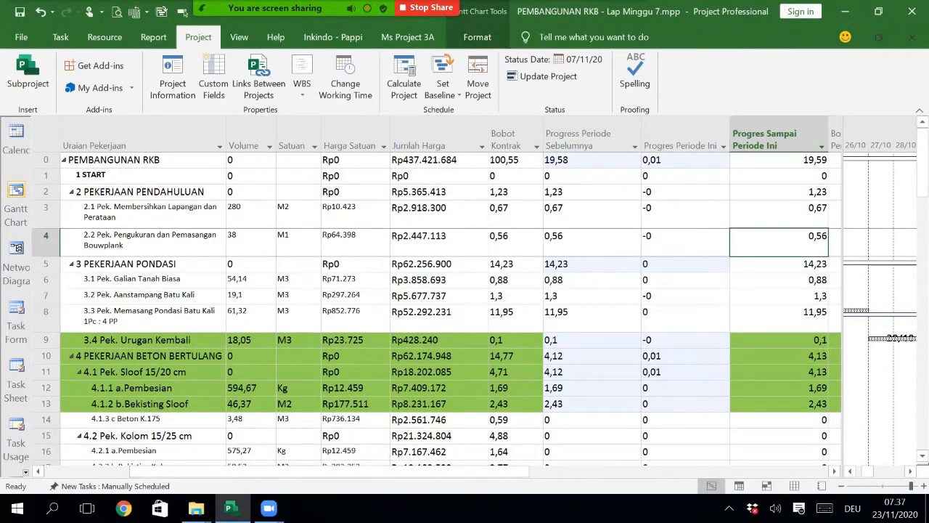
Step: Remove the green background fill from task rows 9 to 13
{"action": "left_click_drag", "start_coordinate": [46, 340], "coordinate": [45, 404]}
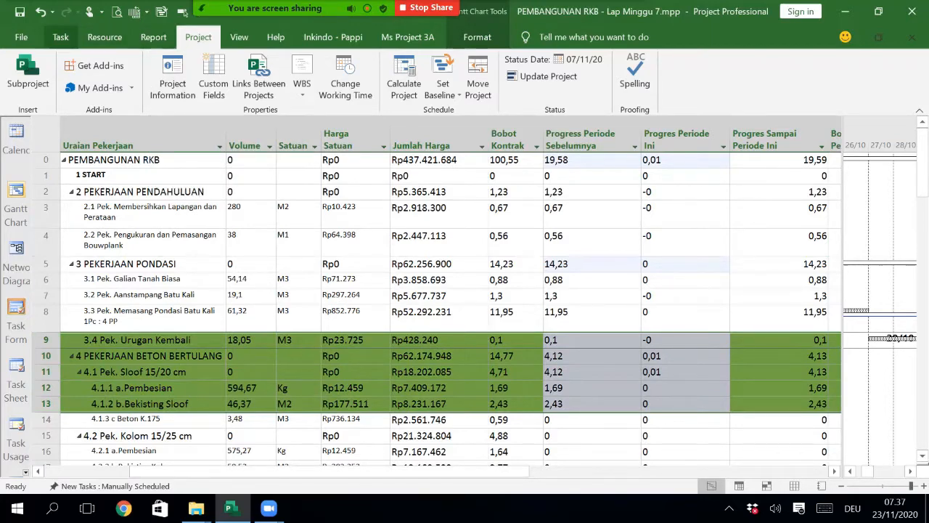
{"action": "left_click", "coordinate": [61, 37]}
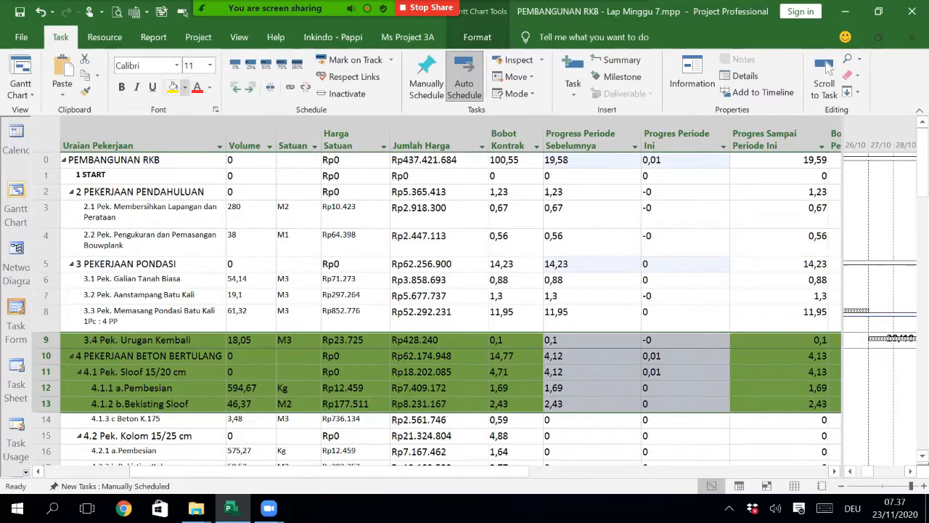
{"action": "left_click", "coordinate": [184, 87]}
{"action": "left_click", "coordinate": [196, 218]}
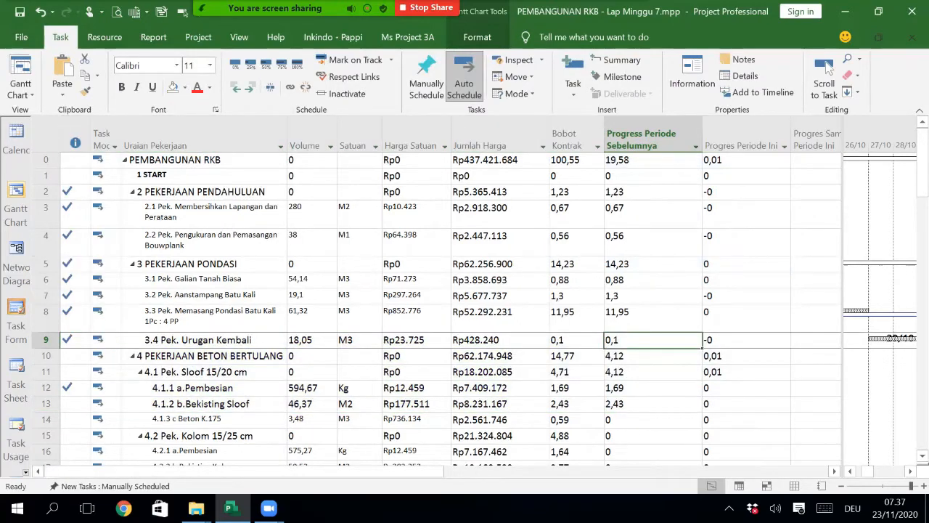
Step: Examine the Gantt bars of the reinforced concrete tasks around week 7 and the status date line
{"action": "left_click", "coordinate": [827, 67]}
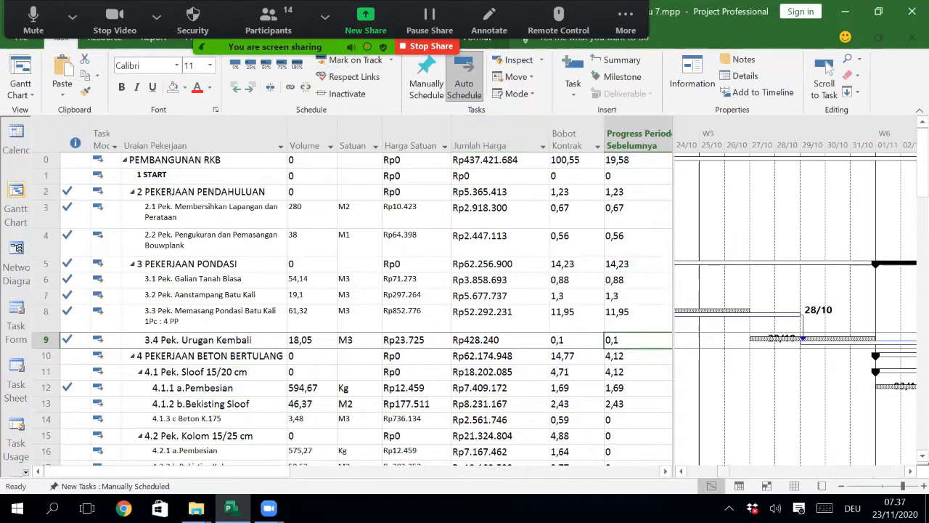
{"action": "left_click_drag", "start_coordinate": [722, 471], "coordinate": [707, 471]}
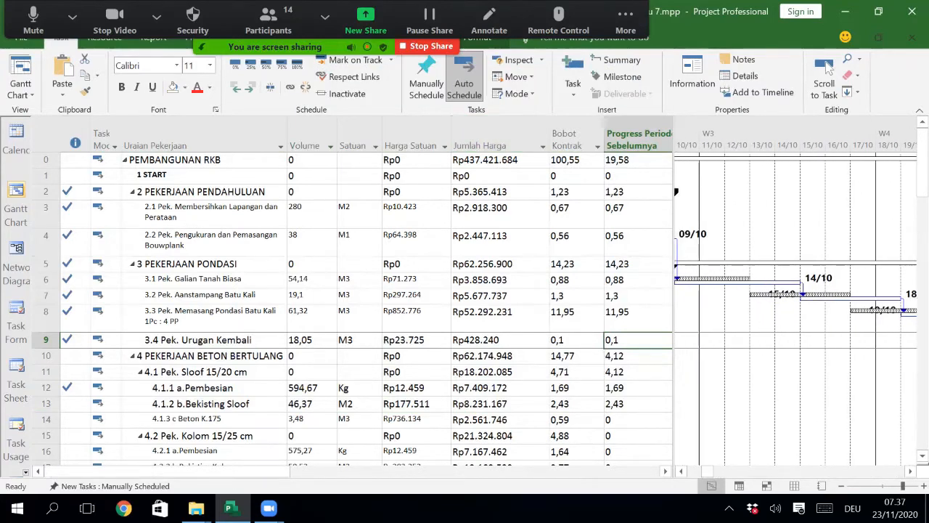
{"action": "left_click_drag", "start_coordinate": [674, 435], "coordinate": [553, 435]}
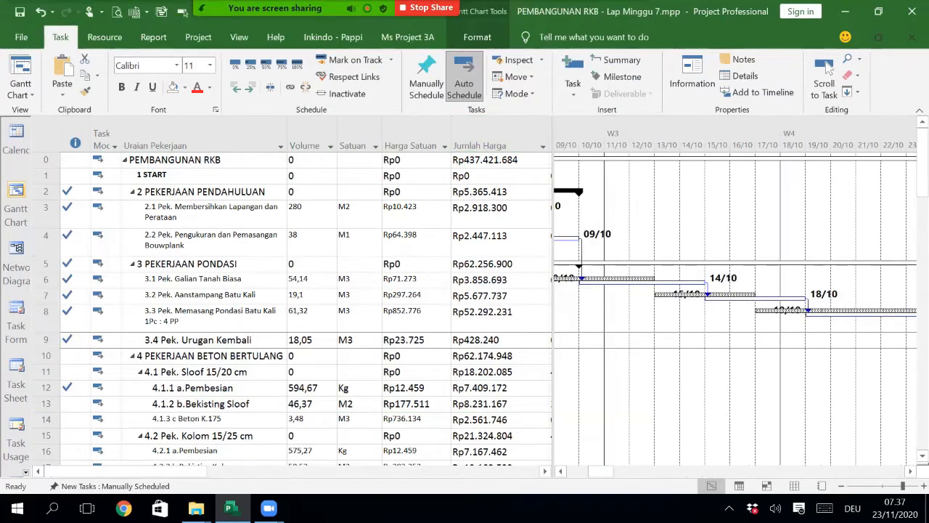
{"action": "left_click_drag", "start_coordinate": [601, 471], "coordinate": [579, 471]}
{"action": "left_click", "coordinate": [826, 64]}
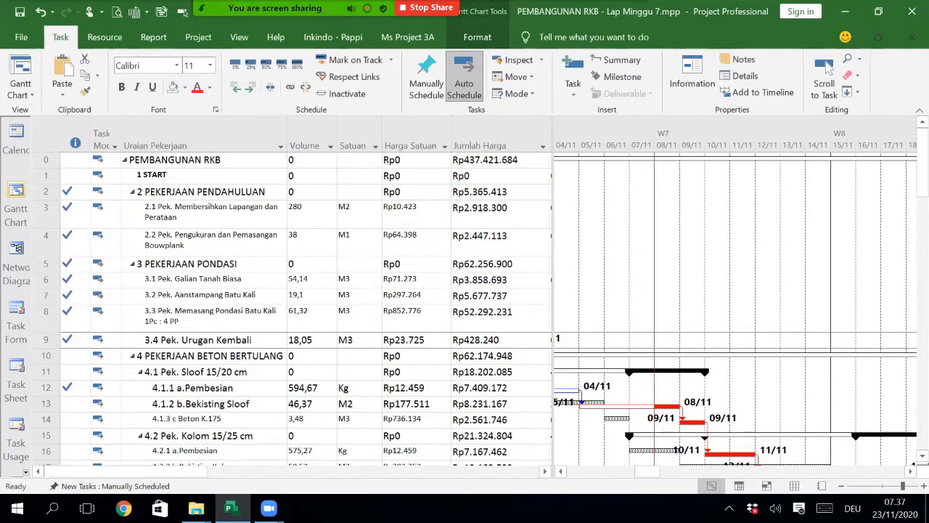
{"action": "scroll", "coordinate": [476, 309], "scroll_direction": "down", "scroll_amount": 2}
{"action": "scroll", "coordinate": [476, 309], "scroll_direction": "down", "scroll_amount": 1}
{"action": "scroll", "coordinate": [477, 309], "scroll_direction": "up", "scroll_amount": 2}
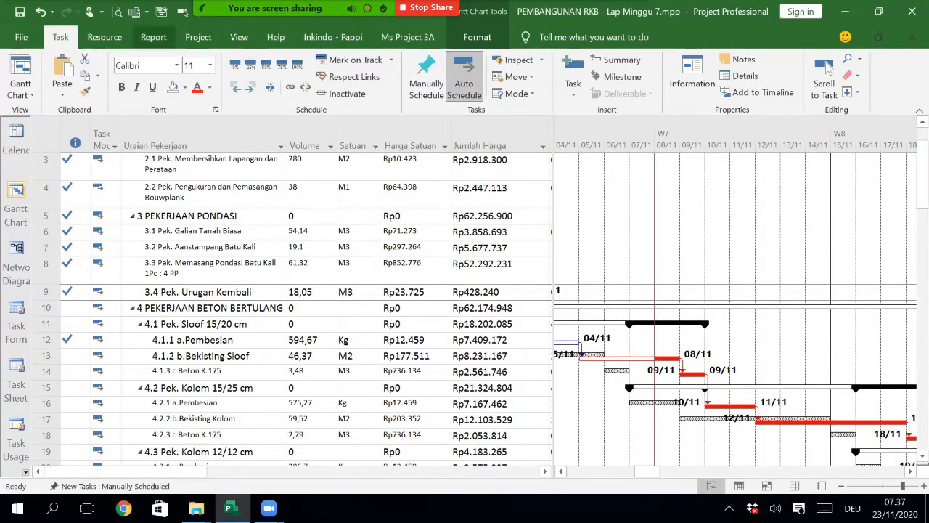
Step: Set the project's status date to Saturday 14/11/2020 in the project information
{"action": "left_click", "coordinate": [198, 37]}
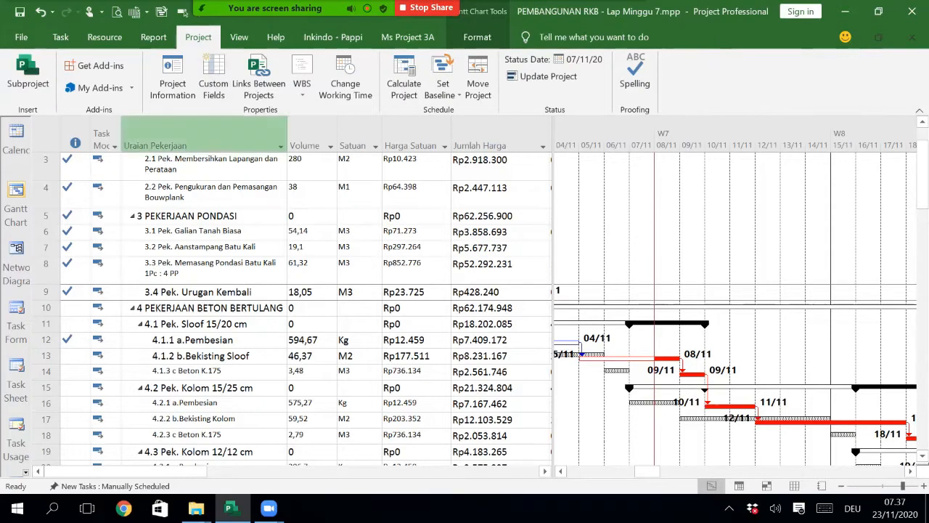
{"action": "left_click", "coordinate": [172, 79]}
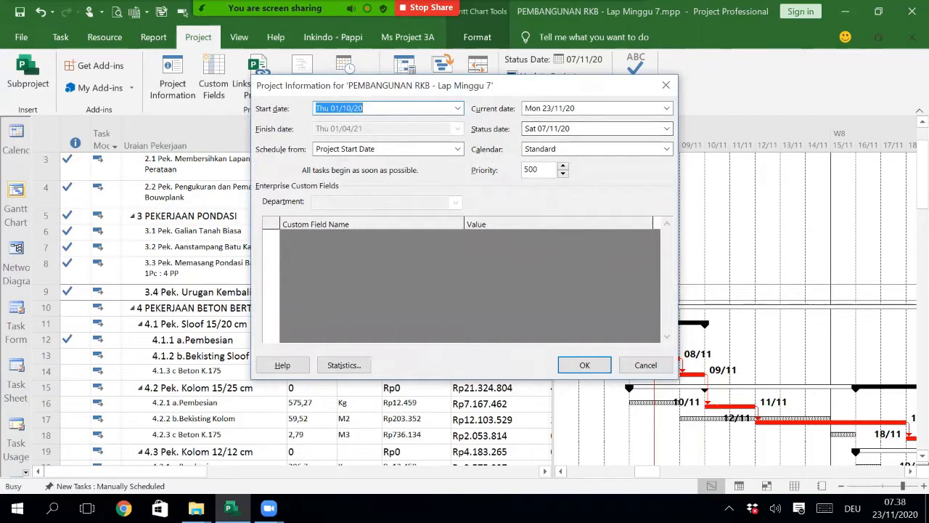
{"action": "left_click", "coordinate": [666, 128]}
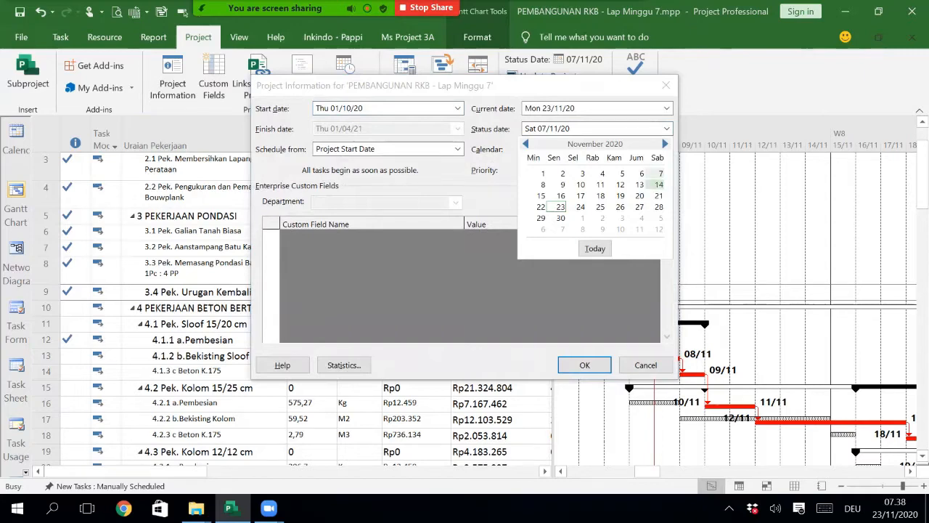
{"action": "left_click", "coordinate": [658, 185]}
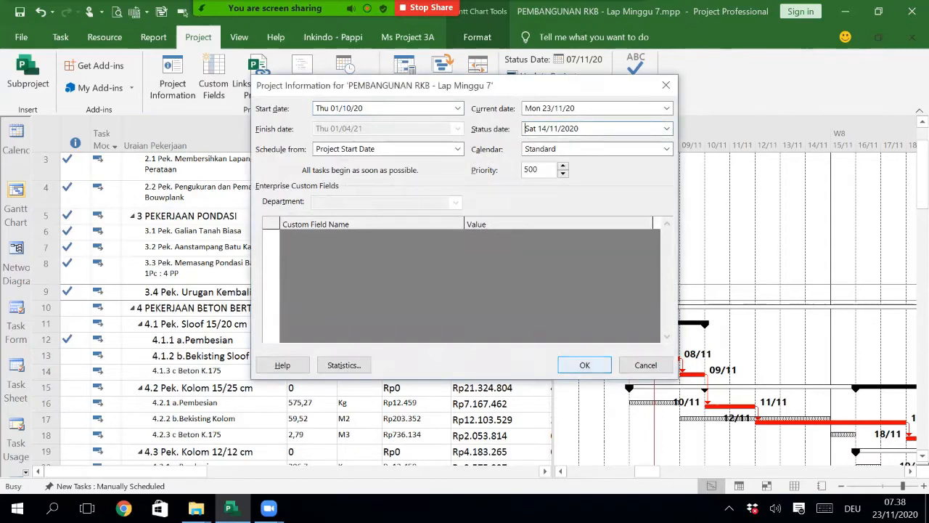
{"action": "left_click", "coordinate": [584, 364]}
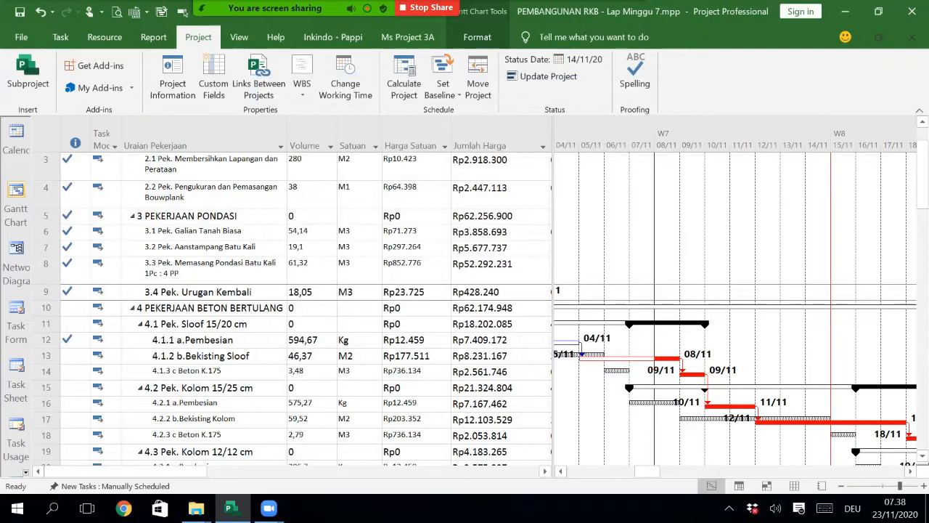
Step: Highlight the week 7 tasks in rows 13, 14, 16 and 17 with a yellow background fill
{"action": "scroll", "coordinate": [726, 284], "scroll_direction": "down", "scroll_amount": 2}
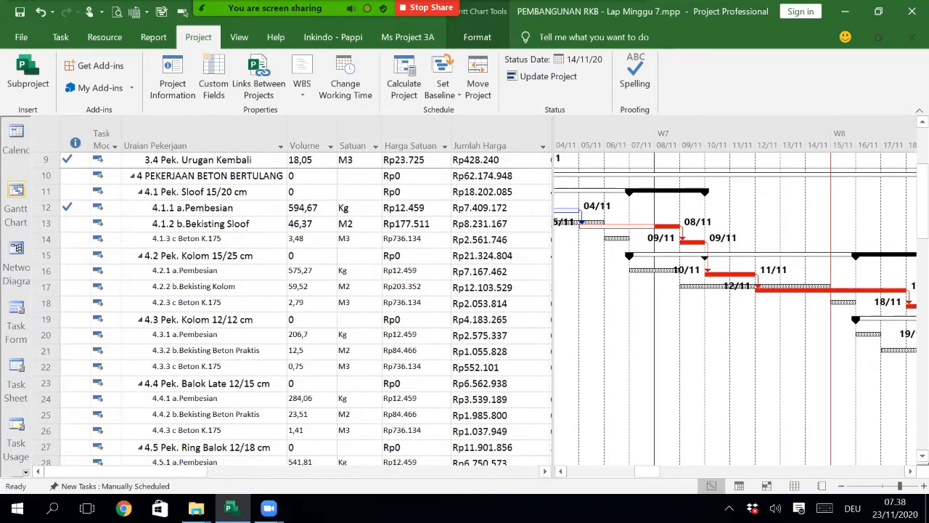
{"action": "left_click_drag", "start_coordinate": [551, 305], "coordinate": [327, 305]}
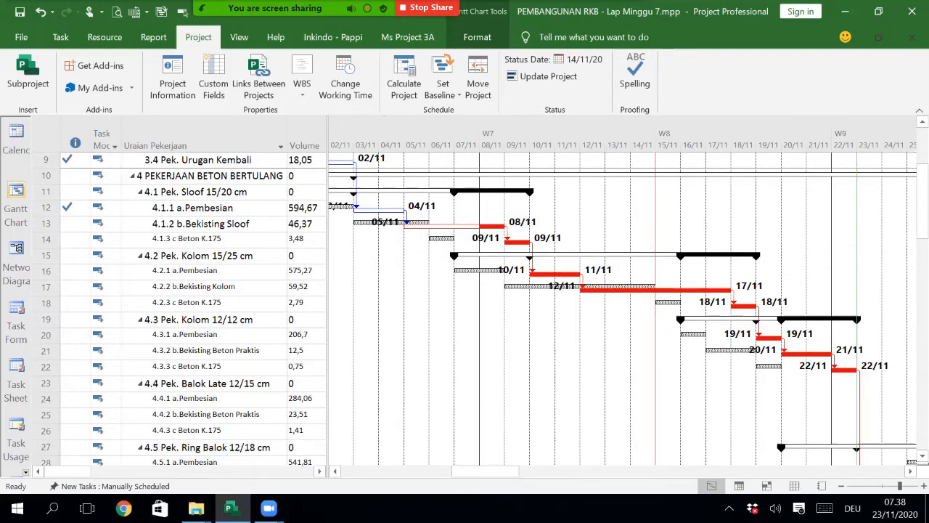
{"action": "mouse_move", "coordinate": [485, 471]}
{"action": "left_mouse_down"}
{"action": "mouse_move", "coordinate": [459, 471]}
{"action": "mouse_move", "coordinate": [471, 471]}
{"action": "left_mouse_up"}
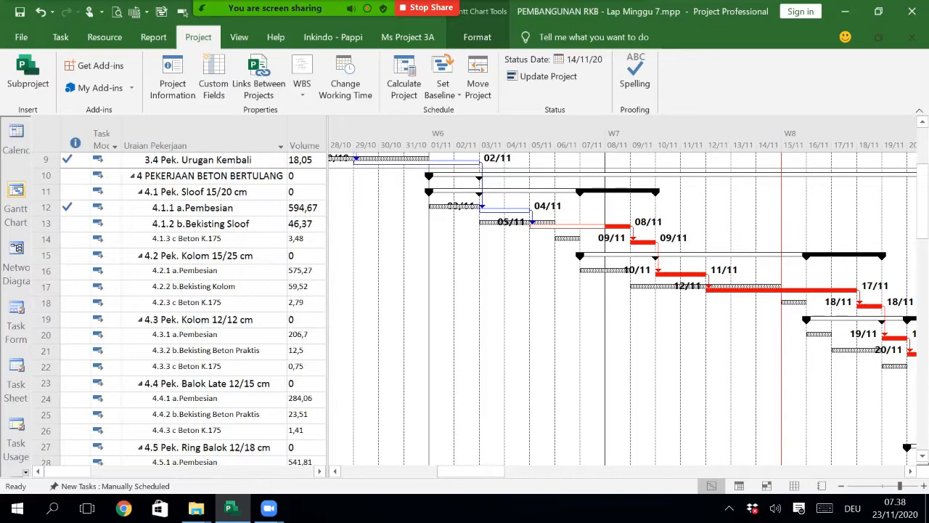
{"action": "mouse_move", "coordinate": [501, 207]}
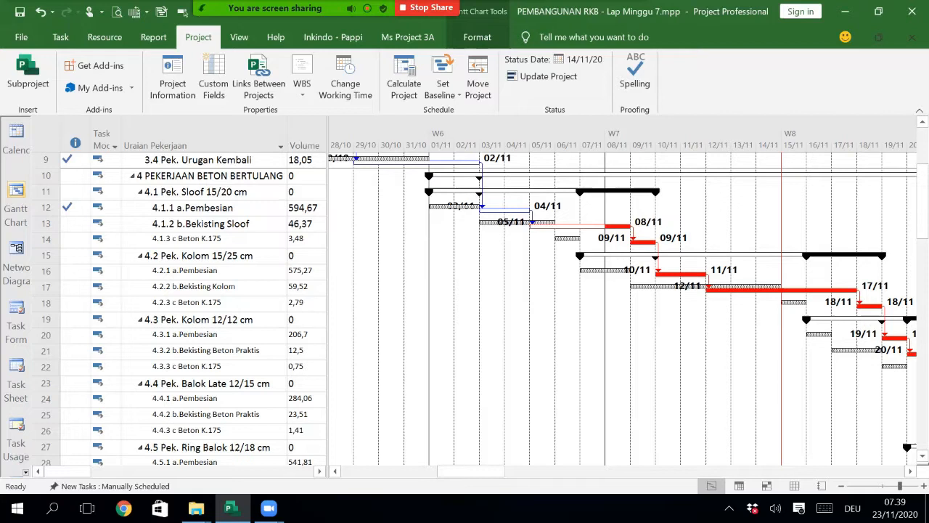
{"action": "left_click_drag", "start_coordinate": [328, 290], "coordinate": [483, 290]}
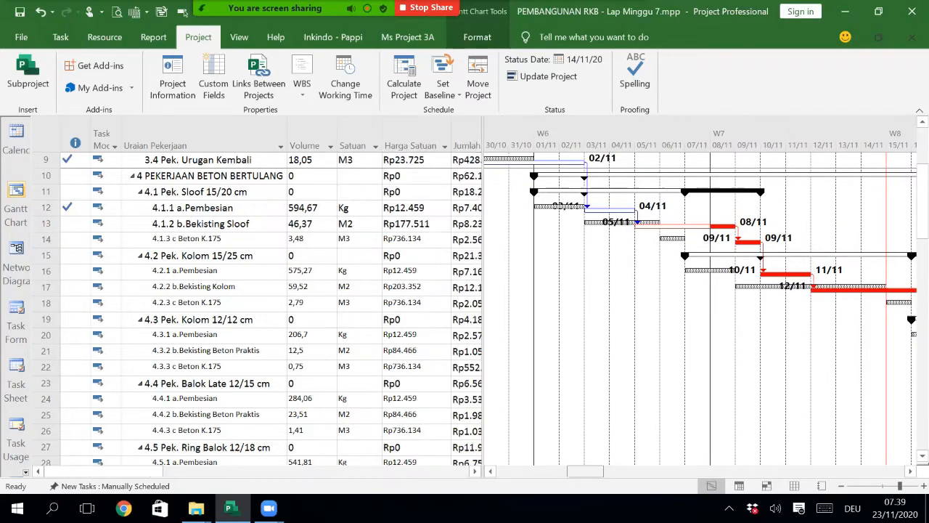
{"action": "left_click_drag", "start_coordinate": [587, 470], "coordinate": [595, 470]}
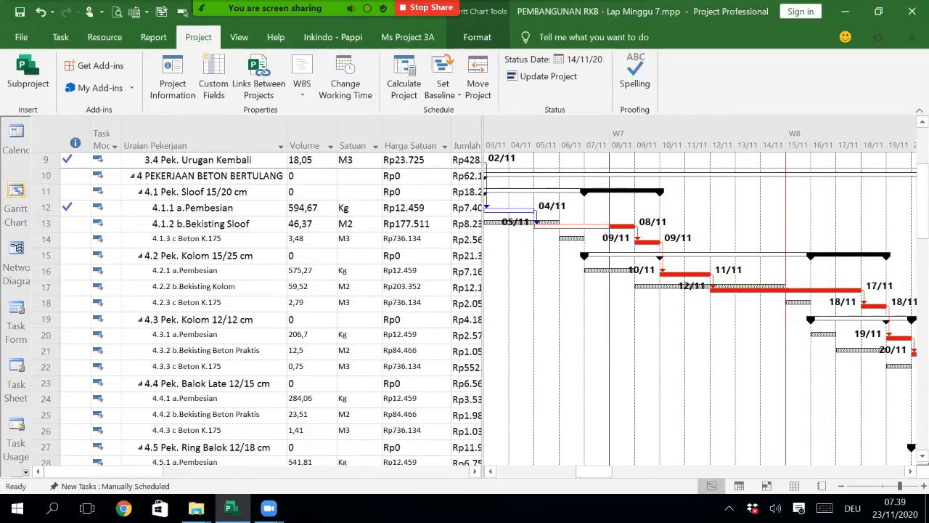
{"action": "left_click", "coordinate": [75, 224]}
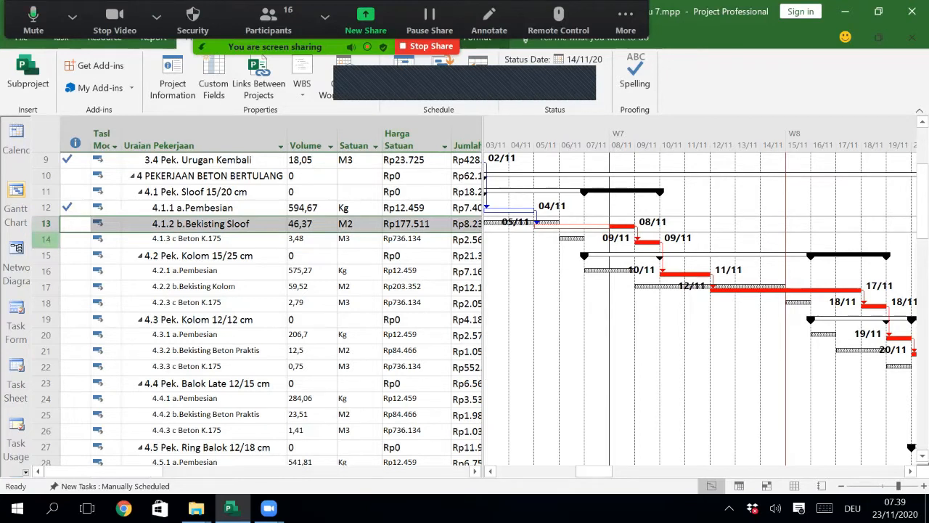
{"action": "left_click", "coordinate": [45, 239], "text": "shift"}
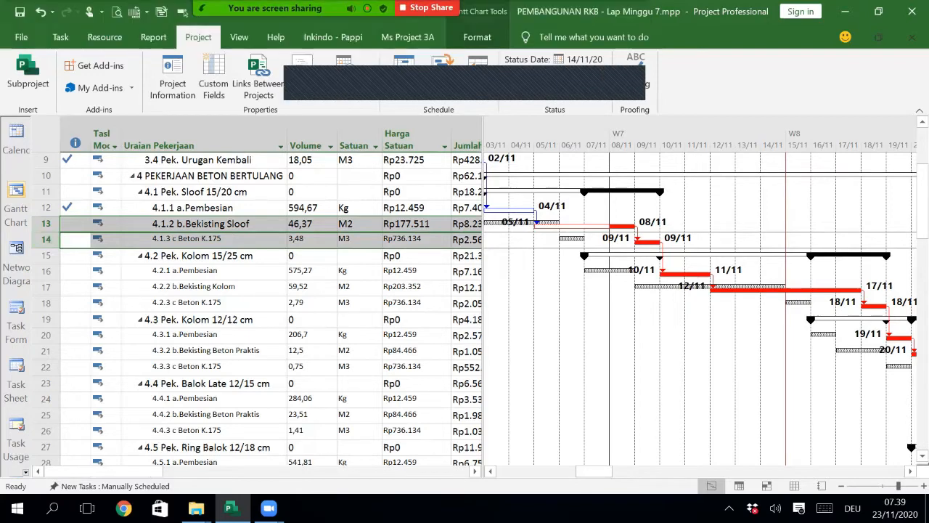
{"action": "left_click", "coordinate": [46, 271], "text": "ctrl"}
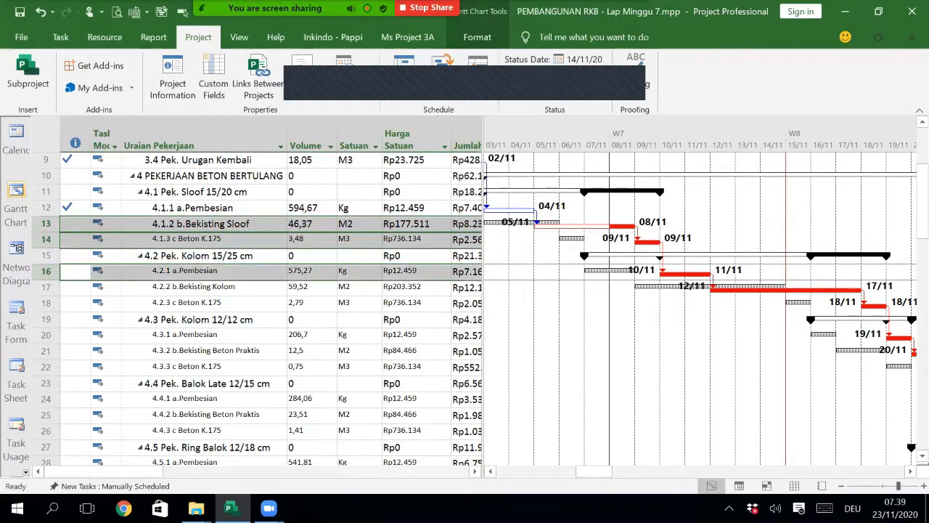
{"action": "left_click", "coordinate": [46, 286], "text": "ctrl"}
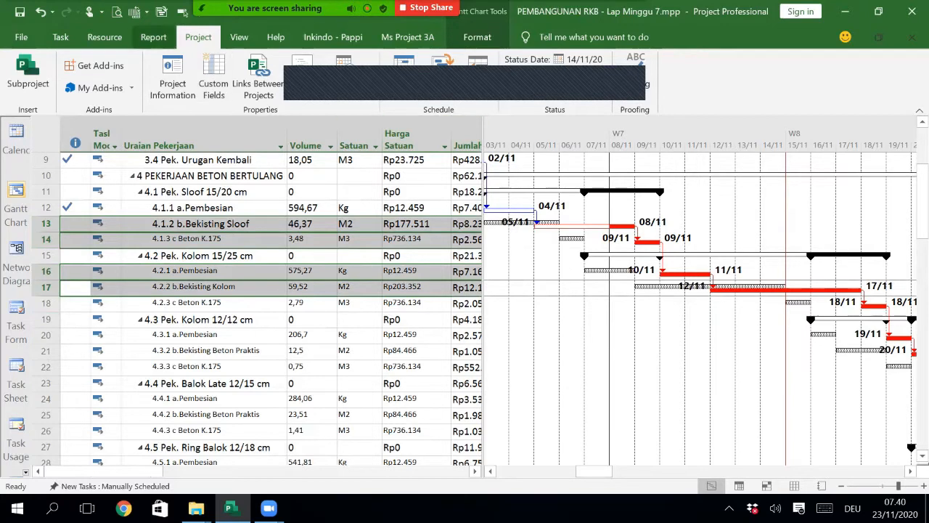
{"action": "left_click", "coordinate": [60, 37]}
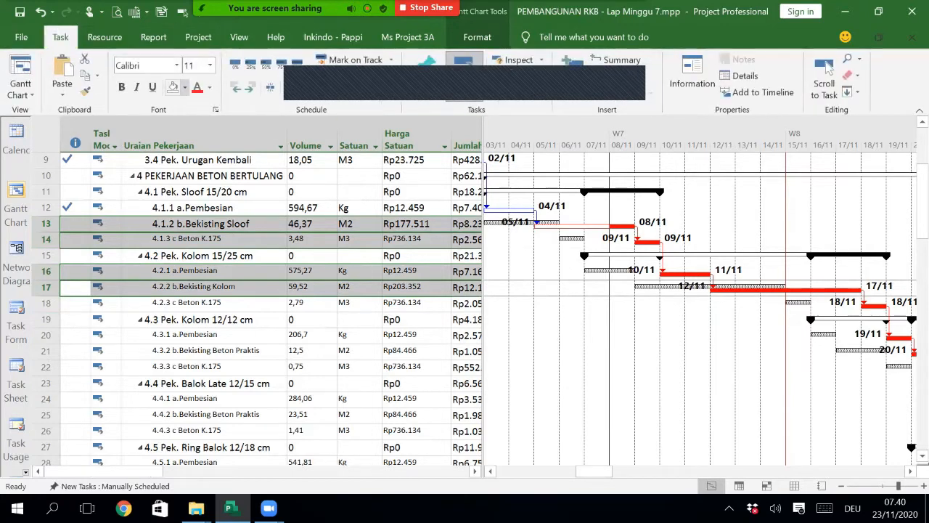
{"action": "left_click", "coordinate": [185, 87]}
{"action": "left_click", "coordinate": [210, 202]}
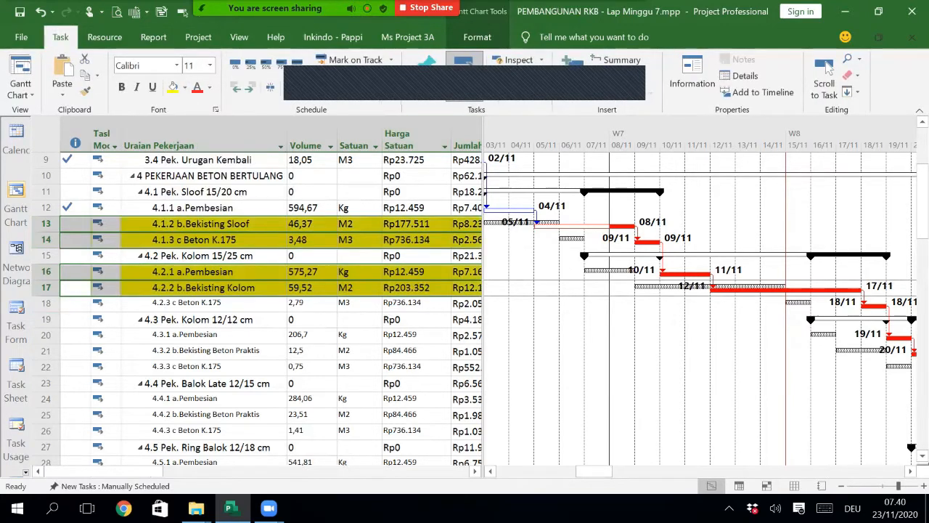
{"action": "left_click", "coordinate": [413, 351]}
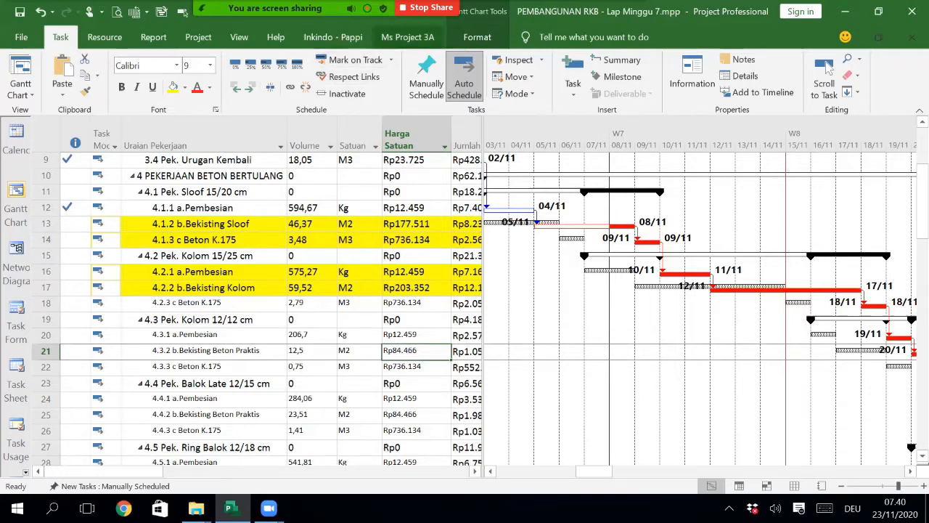
Step: Mark tasks 4.1.2 b.Bekisting Sloof, 4.1.3 c Beton K.175 and 4.2.1 a.Pembesian as on track
{"action": "left_click", "coordinate": [332, 37]}
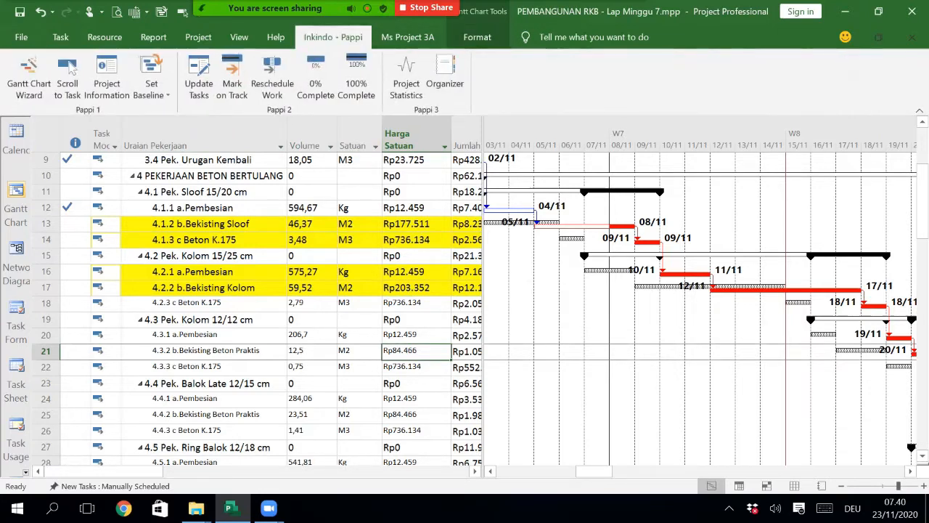
{"action": "left_click", "coordinate": [204, 223]}
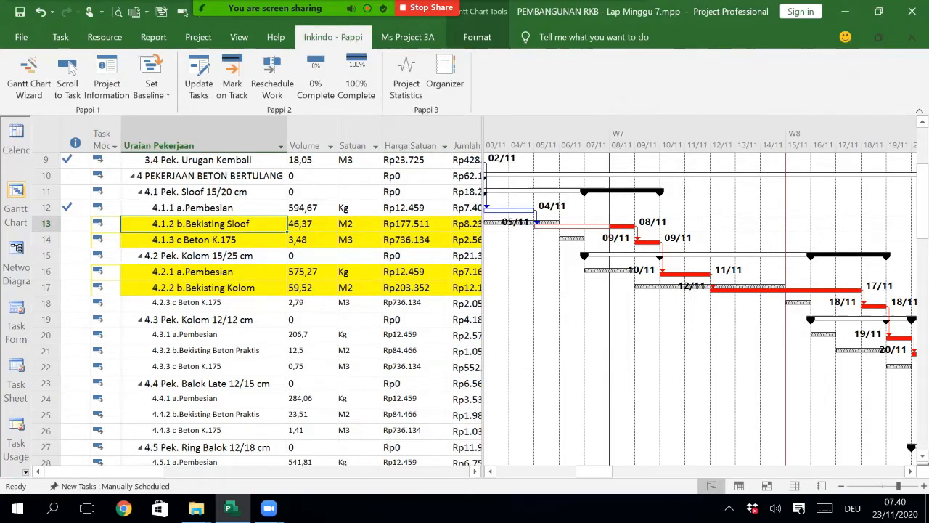
{"action": "left_click", "coordinate": [232, 79]}
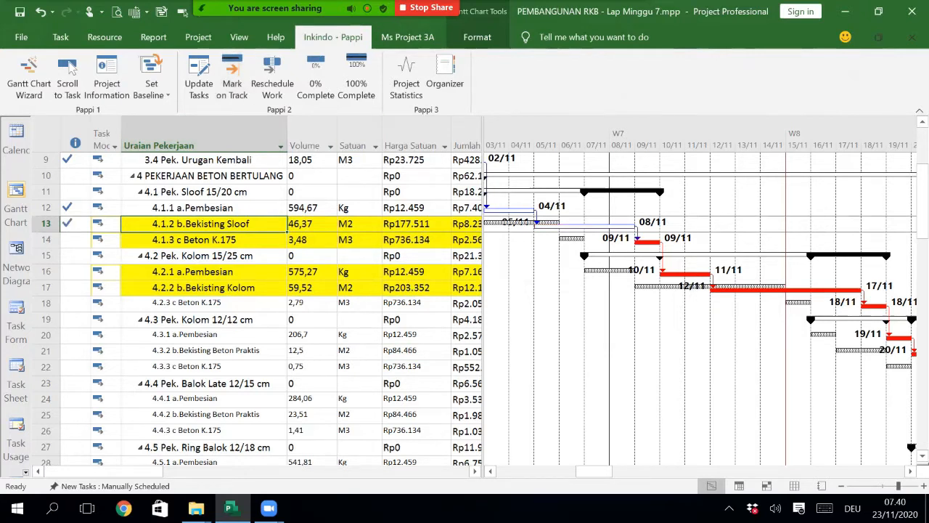
{"action": "left_click", "coordinate": [204, 240]}
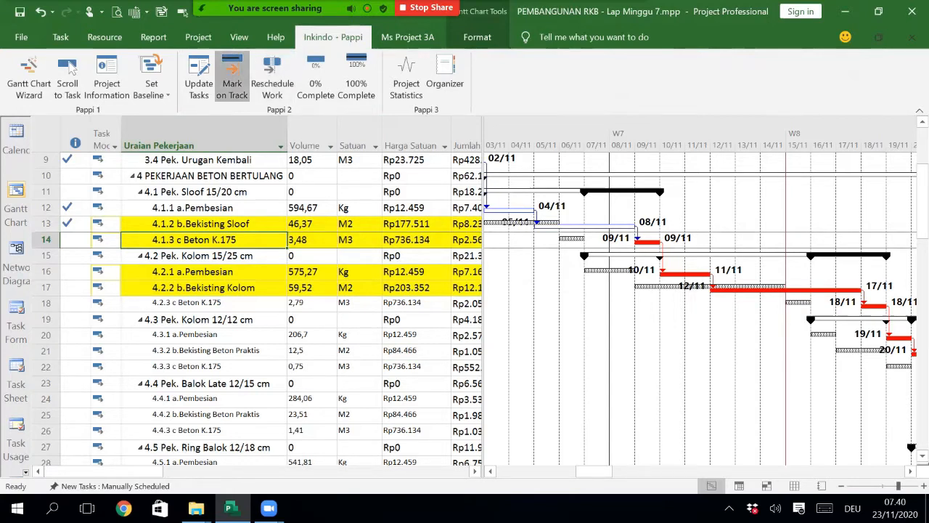
{"action": "left_click", "coordinate": [233, 77]}
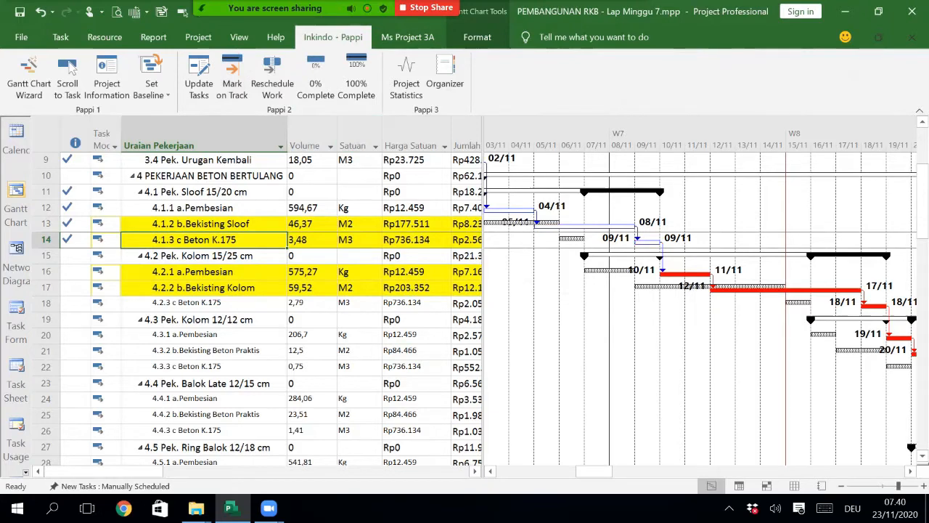
{"action": "left_click", "coordinate": [204, 272]}
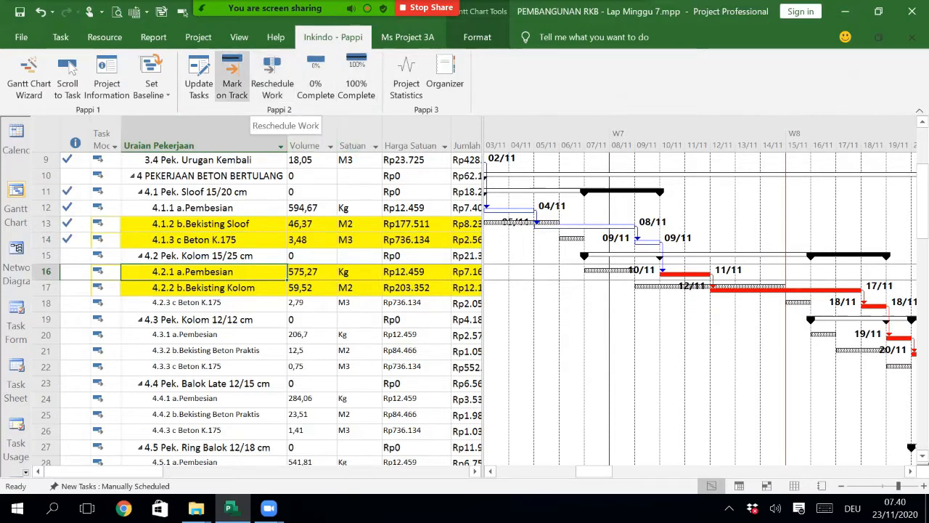
{"action": "left_click", "coordinate": [232, 74]}
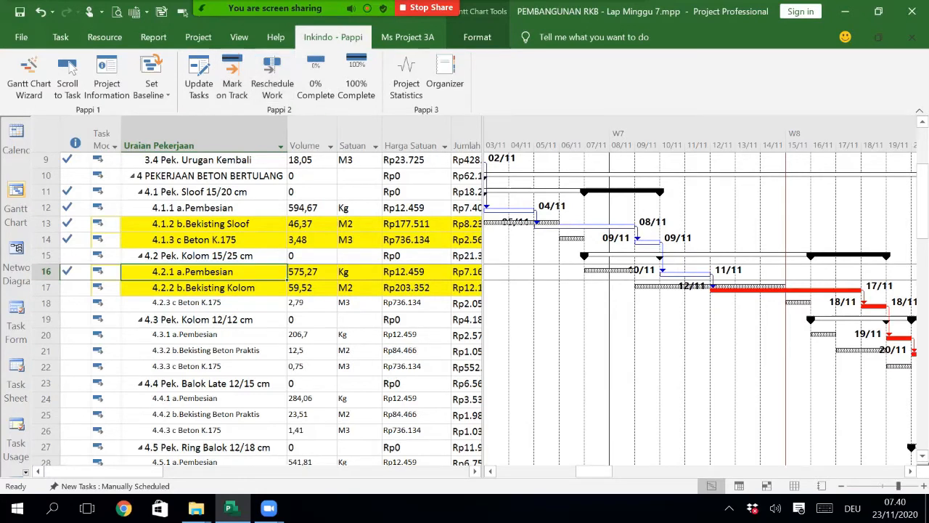
Step: Display the Tracking table with task 4.2.2 b.Bekisting Kolom selected
{"action": "left_click", "coordinate": [204, 288]}
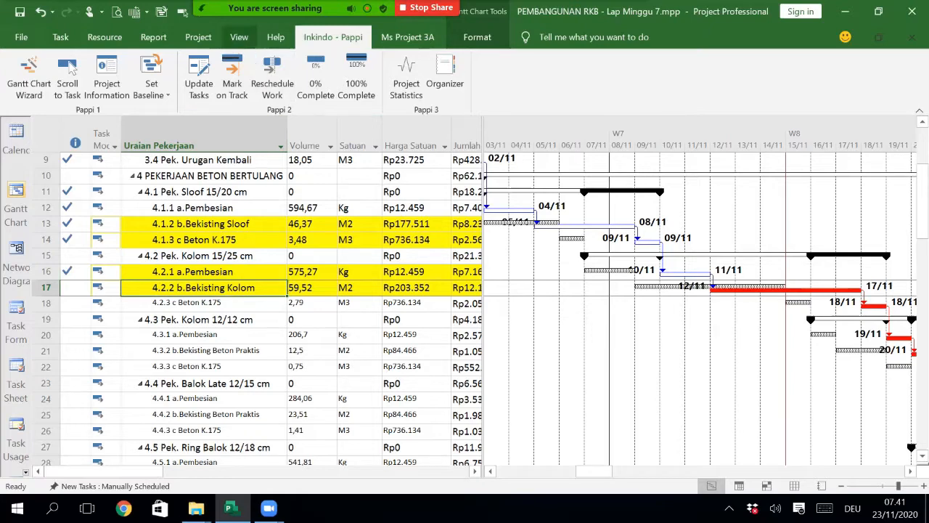
{"action": "left_click", "coordinate": [239, 37]}
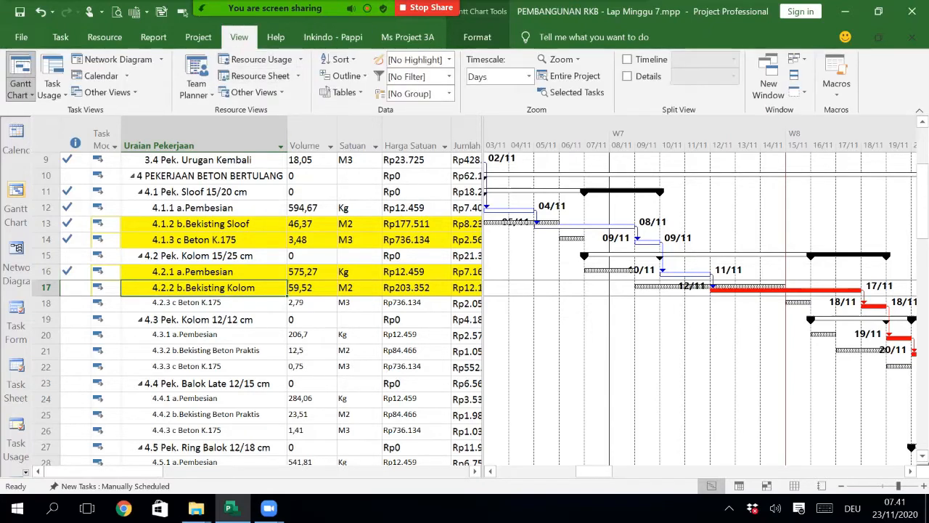
{"action": "left_click", "coordinate": [341, 93]}
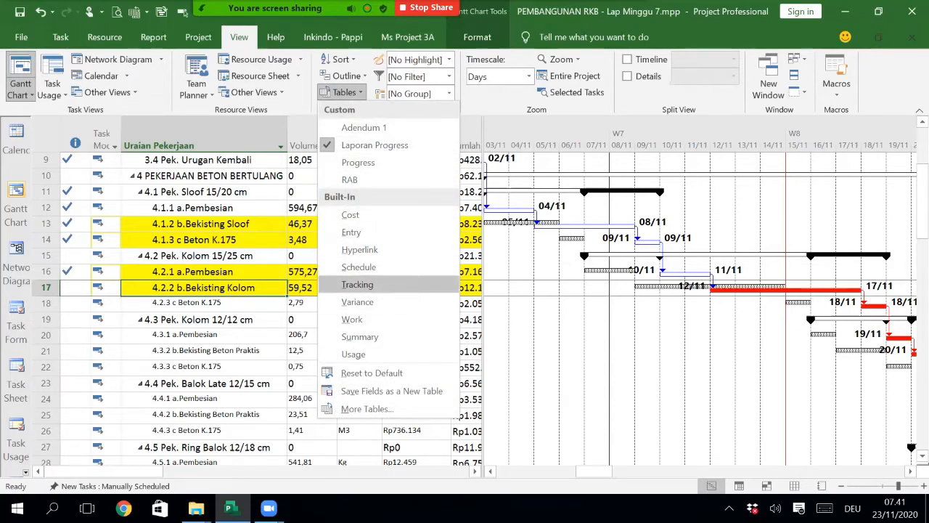
{"action": "left_click", "coordinate": [358, 283]}
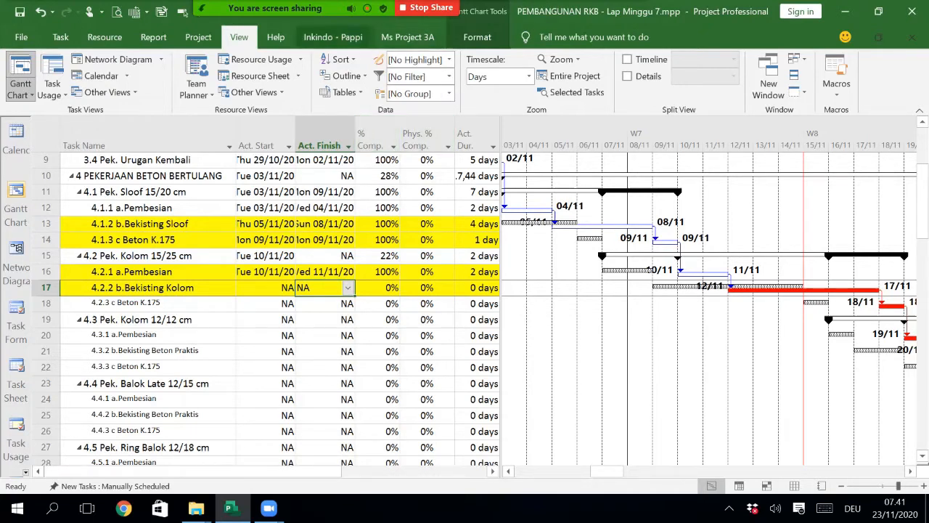
Step: Update task 4.2.2 b.Bekisting Kolom with an actual duration of 3 days
{"action": "left_click", "coordinate": [332, 37]}
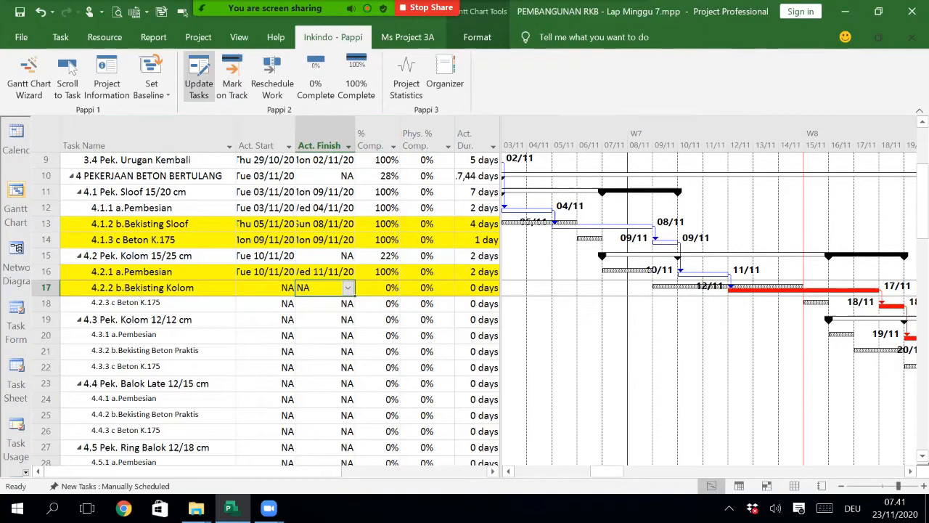
{"action": "left_click", "coordinate": [199, 74]}
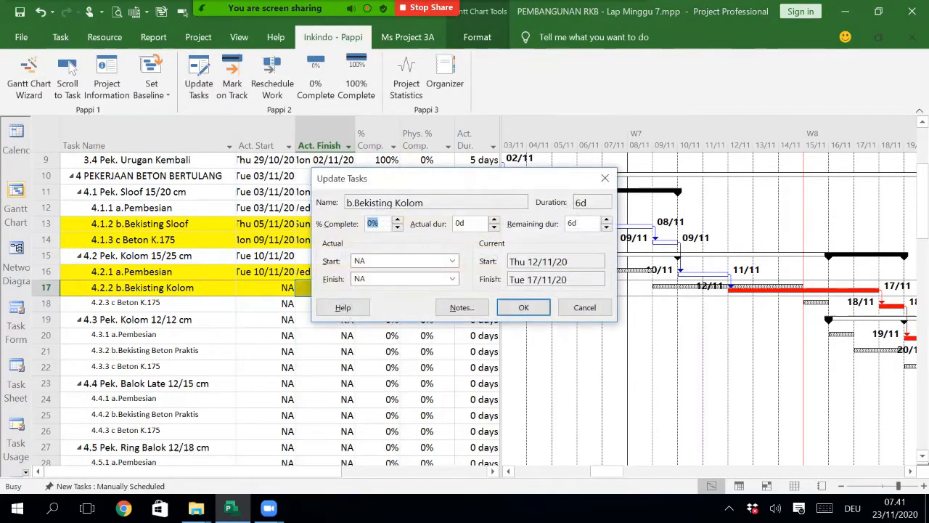
{"action": "left_click_drag", "start_coordinate": [435, 179], "coordinate": [477, 262]}
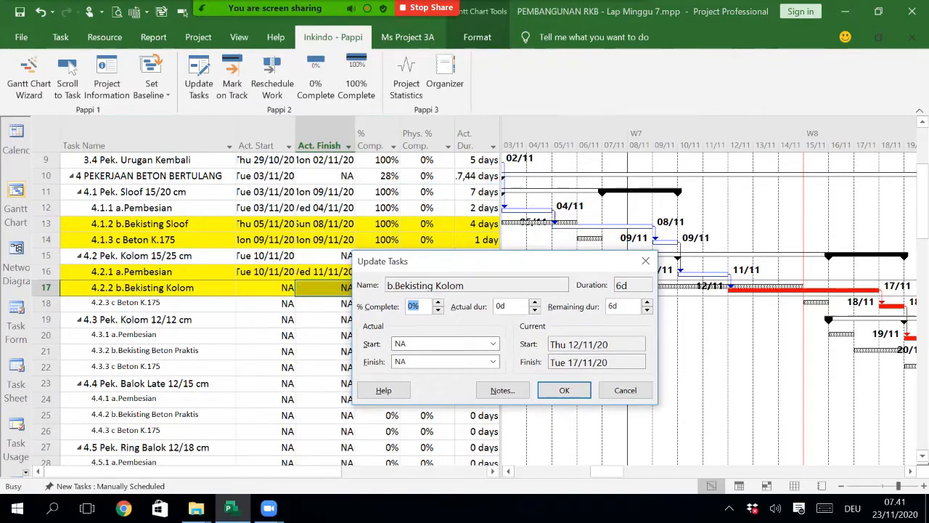
{"action": "key", "text": "Tab"}
{"action": "left_click", "coordinate": [564, 389]}
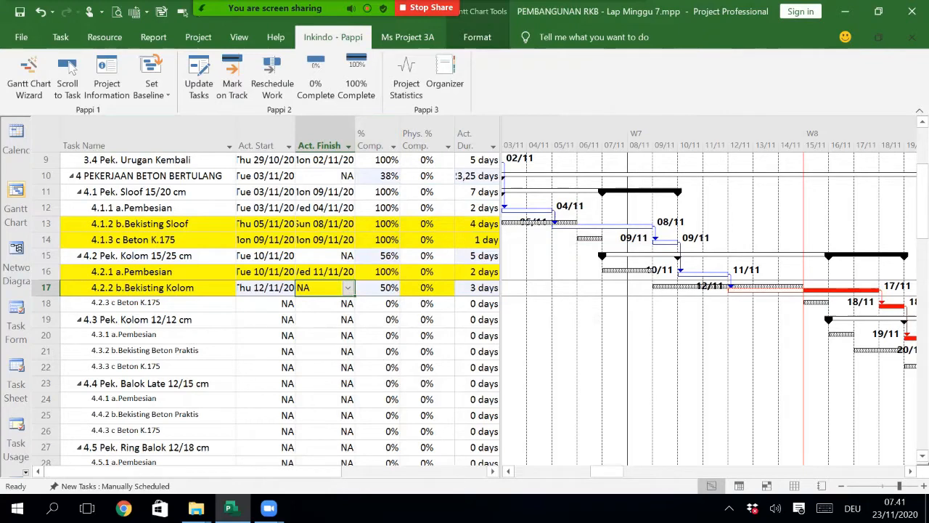
{"action": "left_click", "coordinate": [377, 288]}
{"action": "left_click", "coordinate": [427, 320]}
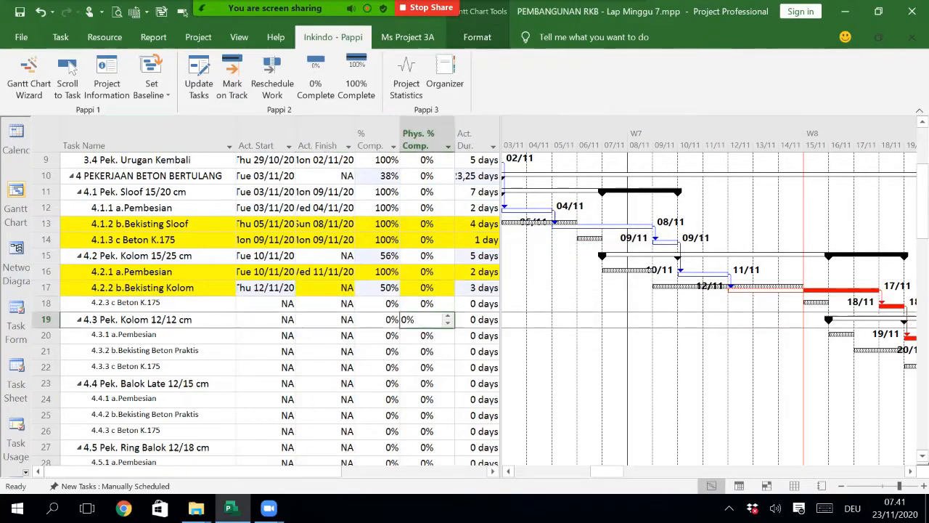
Step: Set the remaining duration of task 4.2.2 b.Bekisting Kolom to 4 days, widening the table to show the Rem. Dur. column
{"action": "left_click", "coordinate": [377, 289]}
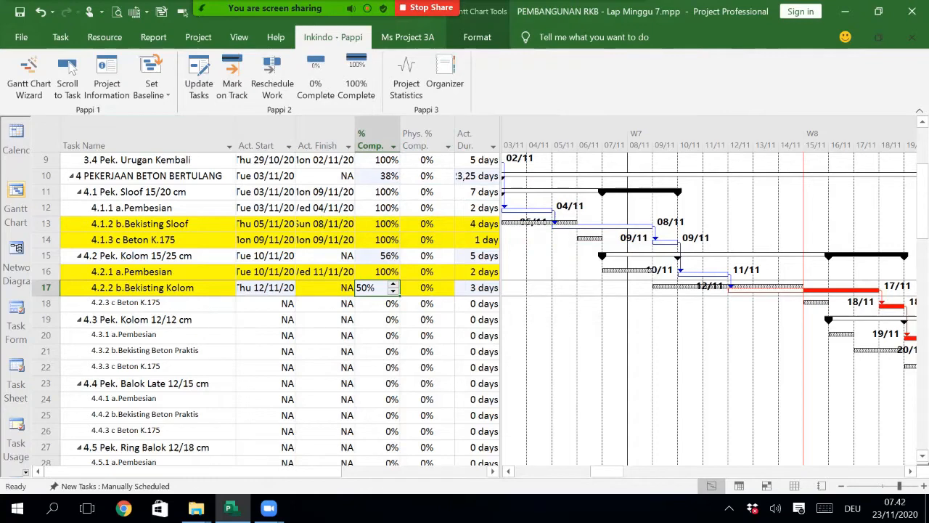
{"action": "left_click_drag", "start_coordinate": [499, 363], "coordinate": [618, 363]}
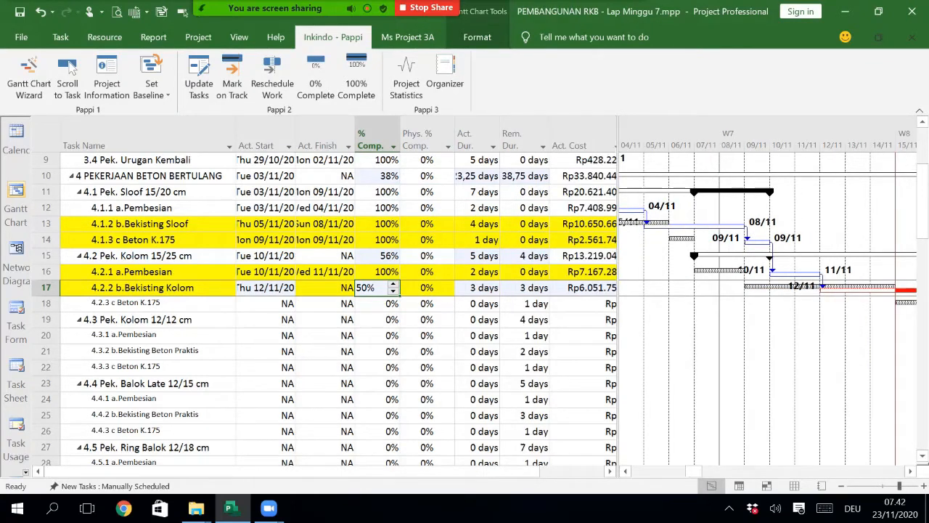
{"action": "left_click", "coordinate": [628, 471]}
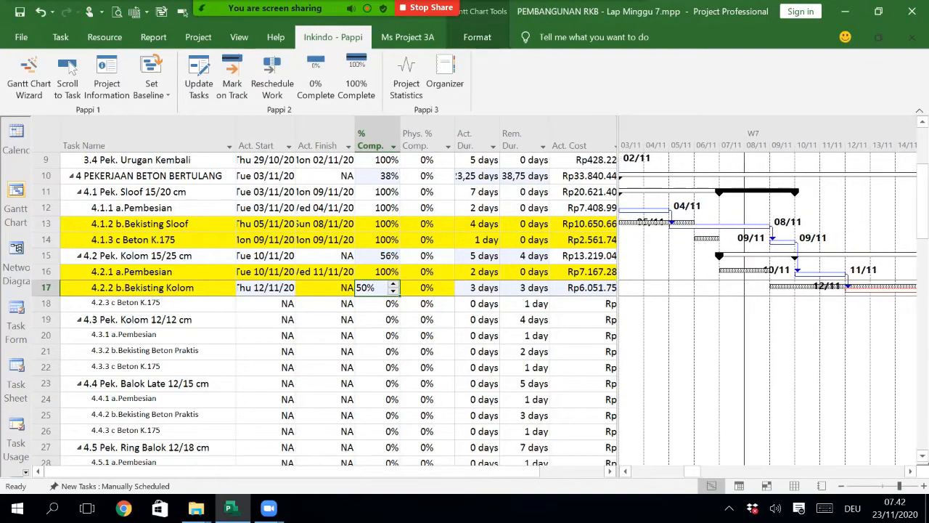
{"action": "left_click", "coordinate": [911, 471]}
{"action": "left_click", "coordinate": [911, 471]}
{"action": "left_click", "coordinate": [911, 471]}
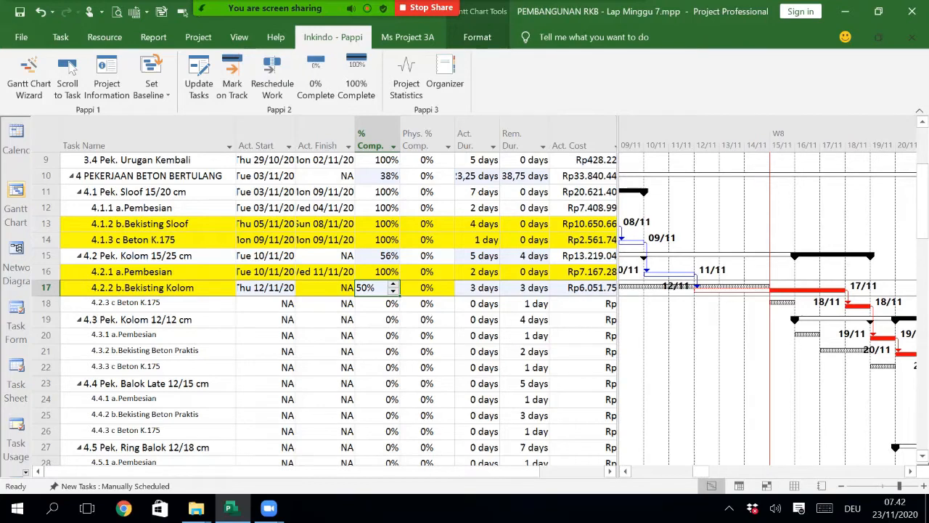
{"action": "left_click", "coordinate": [523, 288]}
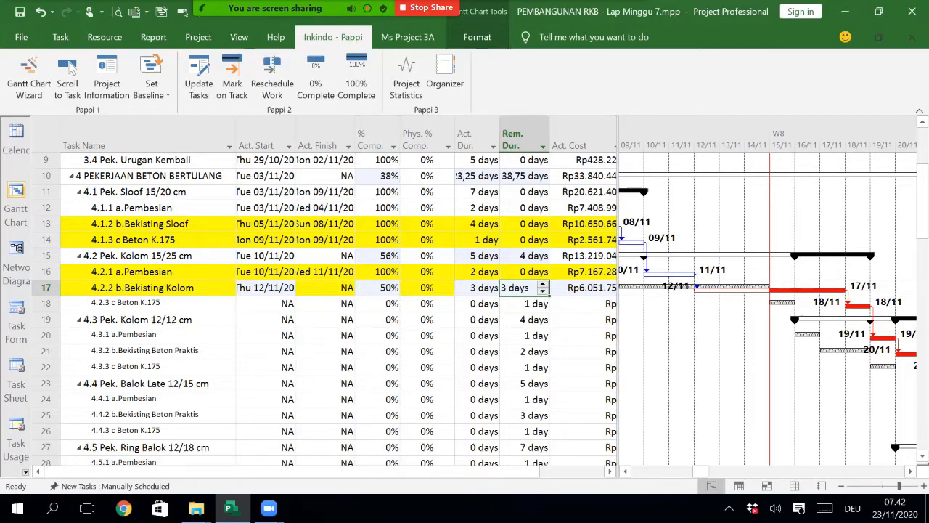
{"action": "key", "text": "Up"}
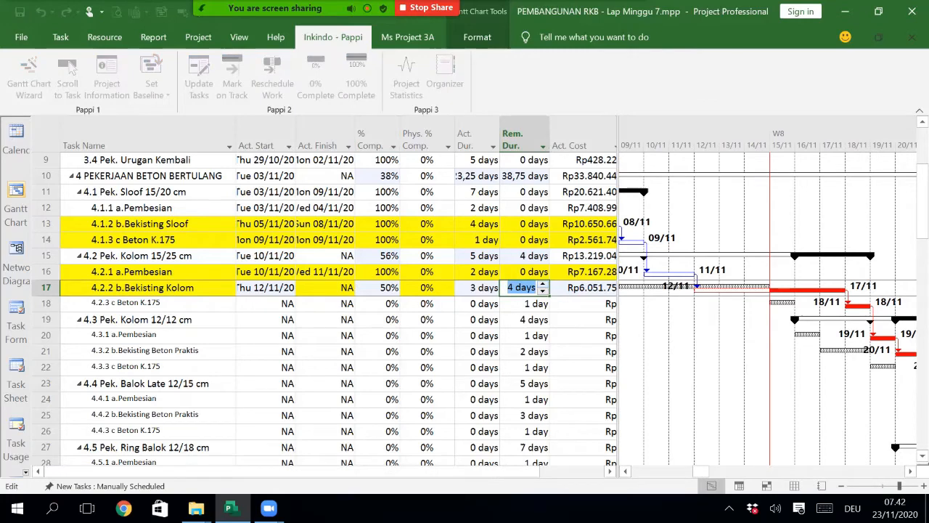
{"action": "left_click", "coordinate": [583, 320]}
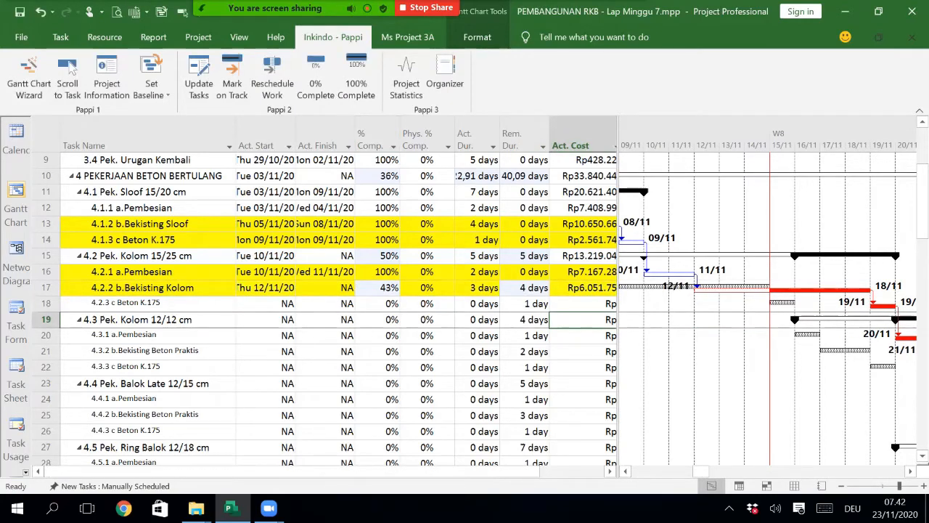
Step: Check the updated actual duration and percent complete of task 4.2.2 b.Bekisting Kolom
{"action": "key", "text": "Up"}
{"action": "key", "text": "Up"}
{"action": "key", "text": "Left"}
{"action": "key", "text": "Left"}
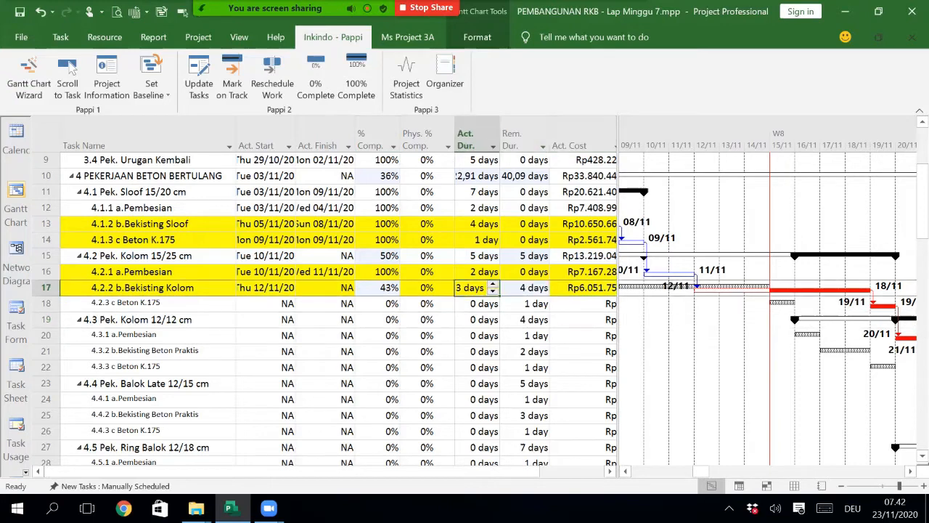
{"action": "key", "text": "Left"}
{"action": "key", "text": "Left"}
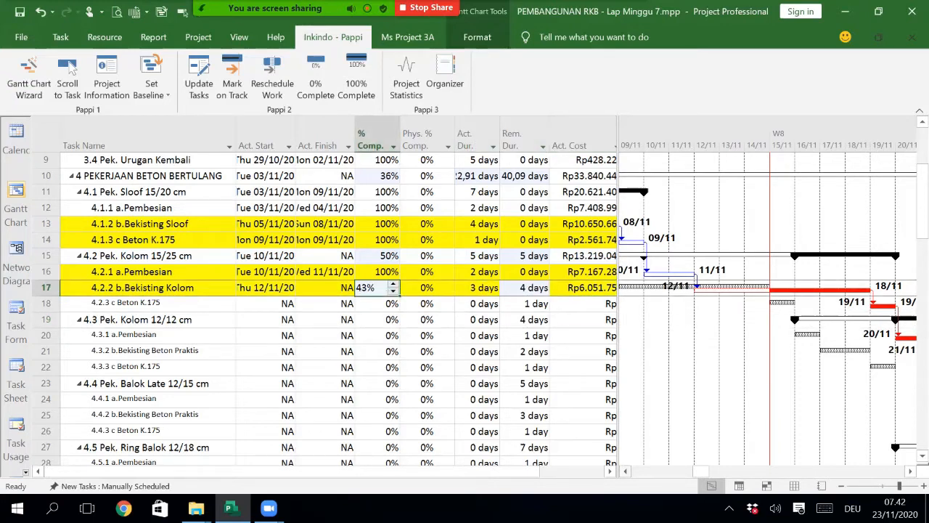
{"action": "key", "text": "alt+Left"}
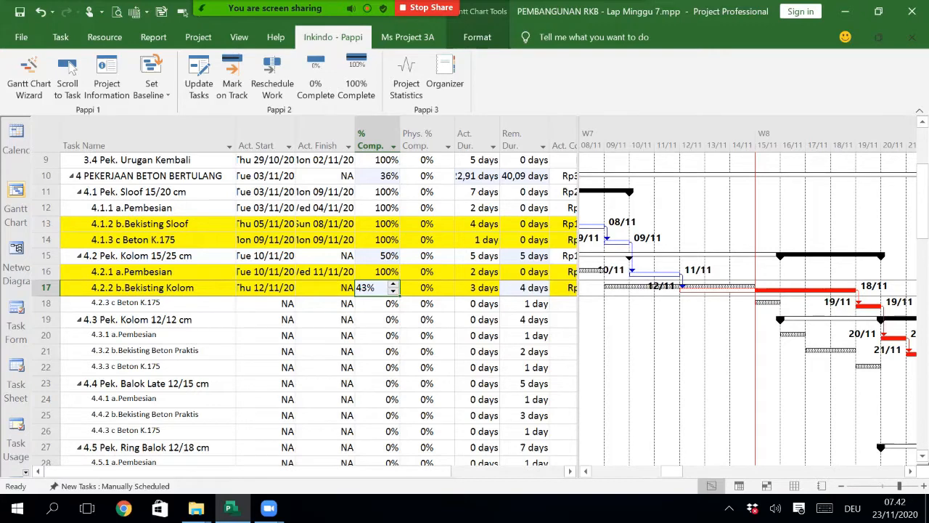
{"action": "key", "text": "Escape"}
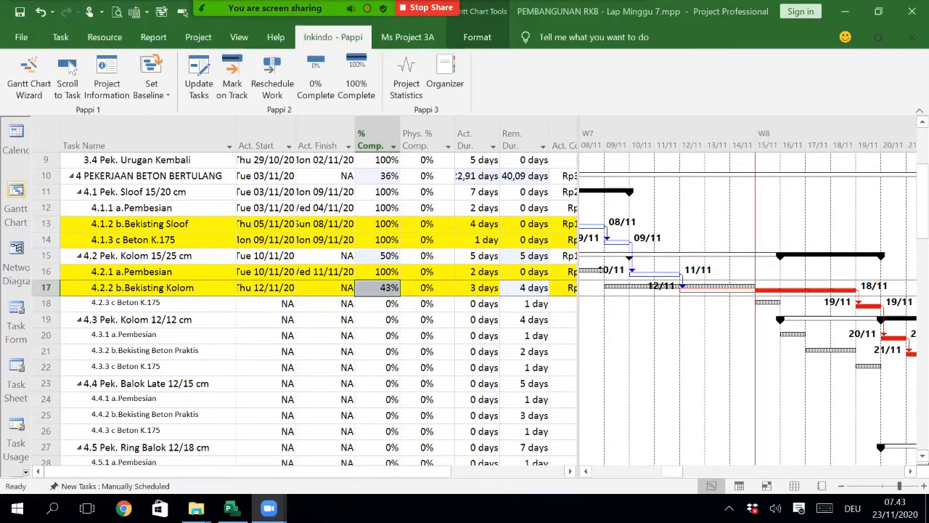
Step: Open the project's custom Laporan Progress report
{"action": "left_click", "coordinate": [153, 37]}
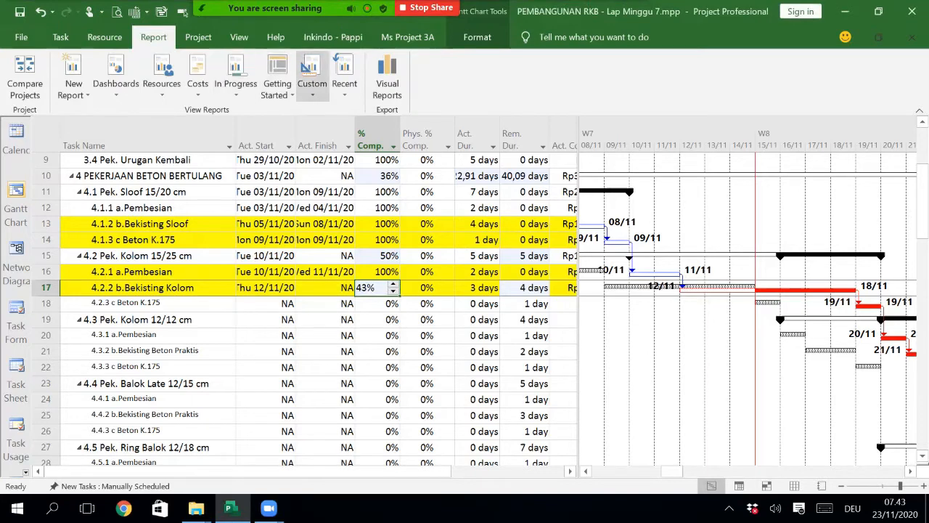
{"action": "left_click", "coordinate": [312, 77]}
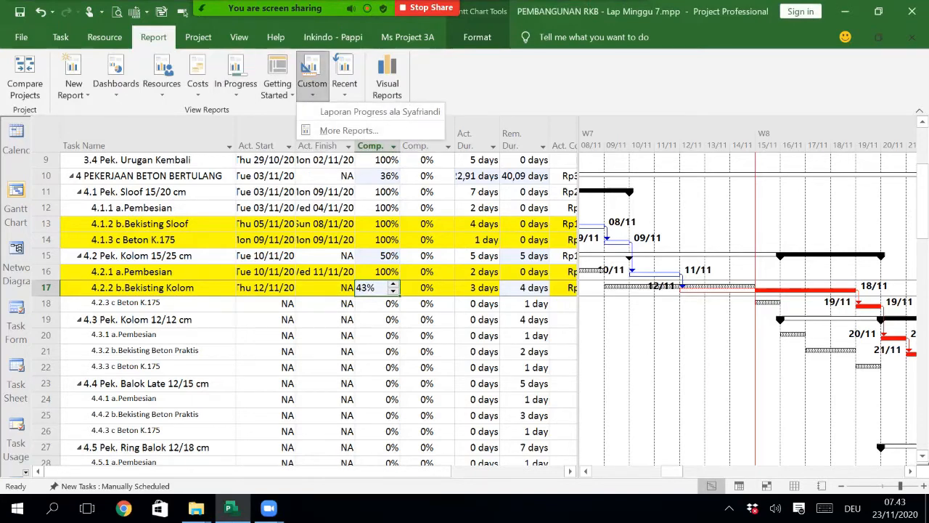
{"action": "left_click", "coordinate": [380, 111]}
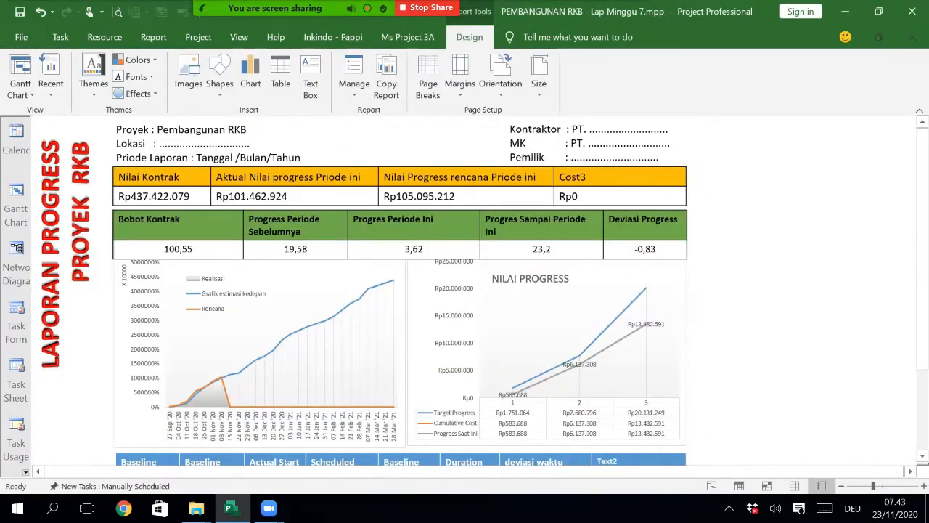
Step: Examine the baseline duration, current duration and final time deviation in the report's schedule table
{"action": "scroll", "coordinate": [485, 292], "scroll_direction": "down", "scroll_amount": 3}
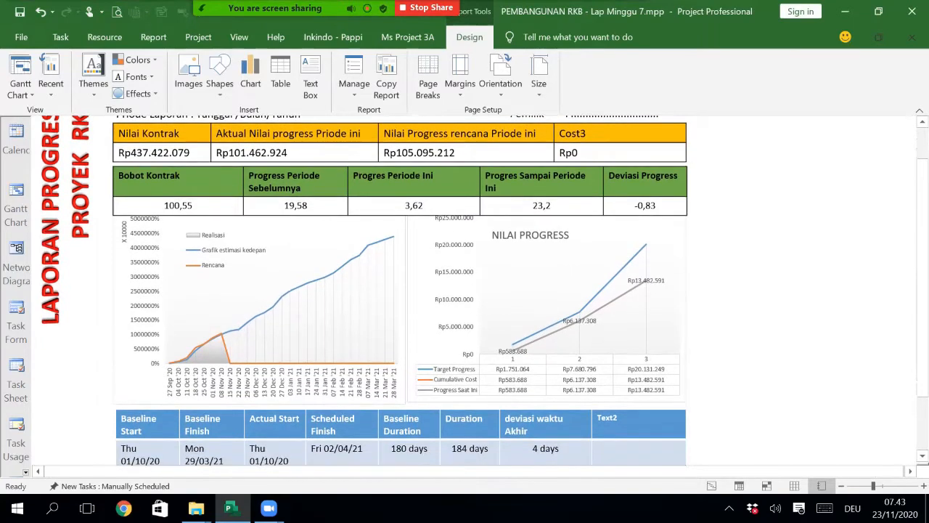
{"action": "scroll", "coordinate": [436, 291], "scroll_direction": "up", "scroll_amount": 2}
{"action": "scroll", "coordinate": [436, 290], "scroll_direction": "down", "scroll_amount": 3}
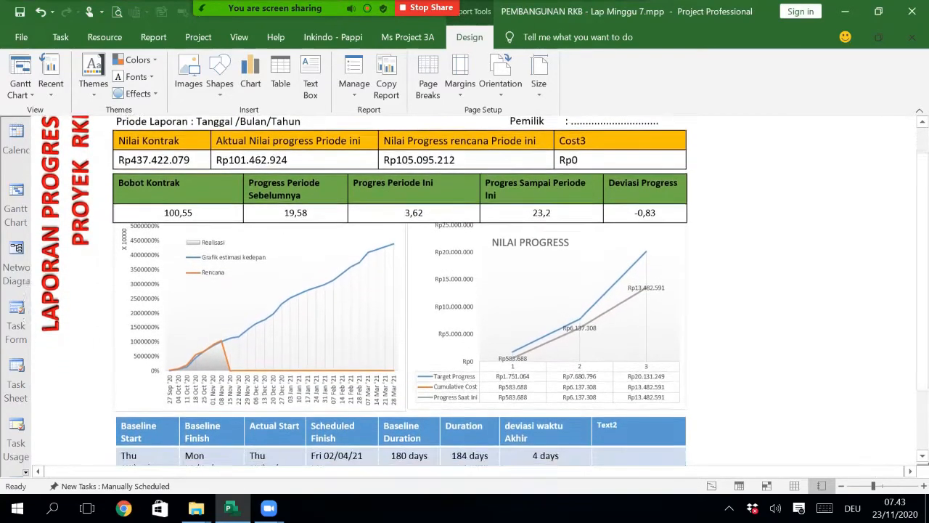
{"action": "scroll", "coordinate": [436, 291], "scroll_direction": "down", "scroll_amount": 6}
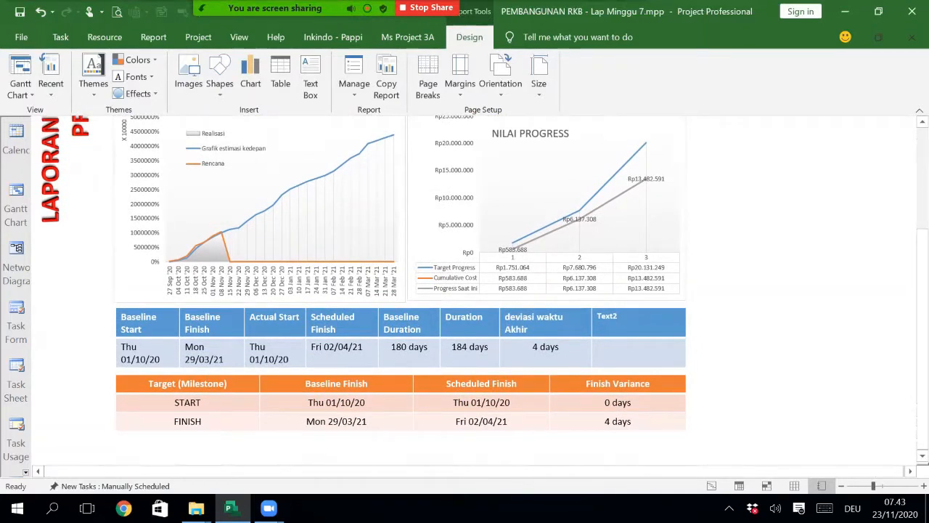
{"action": "left_click_drag", "start_coordinate": [533, 347], "coordinate": [560, 347]}
{"action": "left_click", "coordinate": [475, 346]}
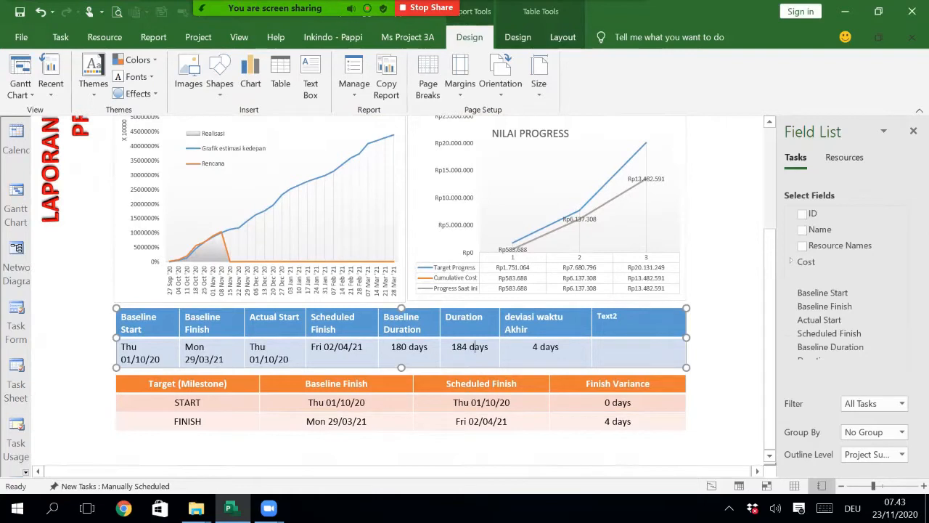
{"action": "left_click_drag", "start_coordinate": [426, 347], "coordinate": [393, 347]}
{"action": "left_click", "coordinate": [415, 347]}
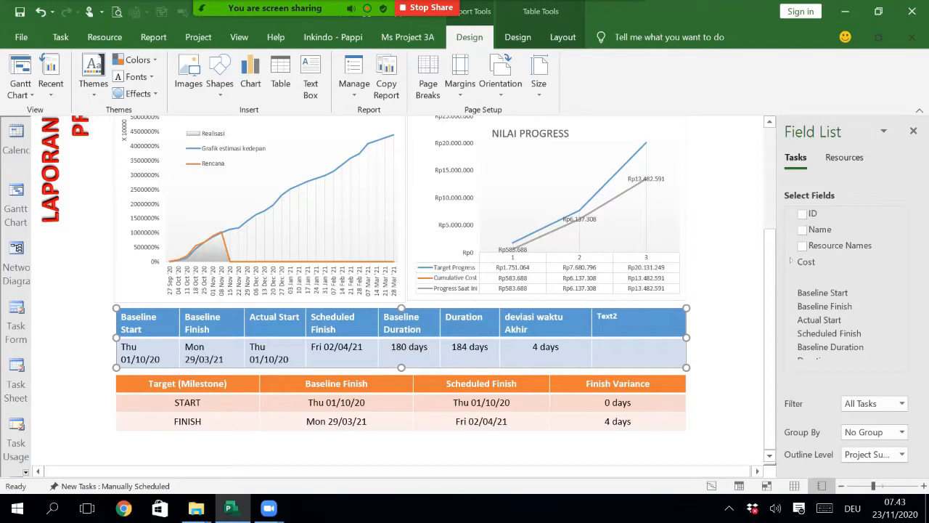
{"action": "left_click_drag", "start_coordinate": [490, 347], "coordinate": [450, 347]}
{"action": "left_click", "coordinate": [472, 347]}
{"action": "left_click_drag", "start_coordinate": [561, 347], "coordinate": [532, 347]}
Step: Examine the contract weight and the previous, current and cumulative progress values in the report's Bobot Kontrak table
{"action": "scroll", "coordinate": [409, 280], "scroll_direction": "up", "scroll_amount": 4}
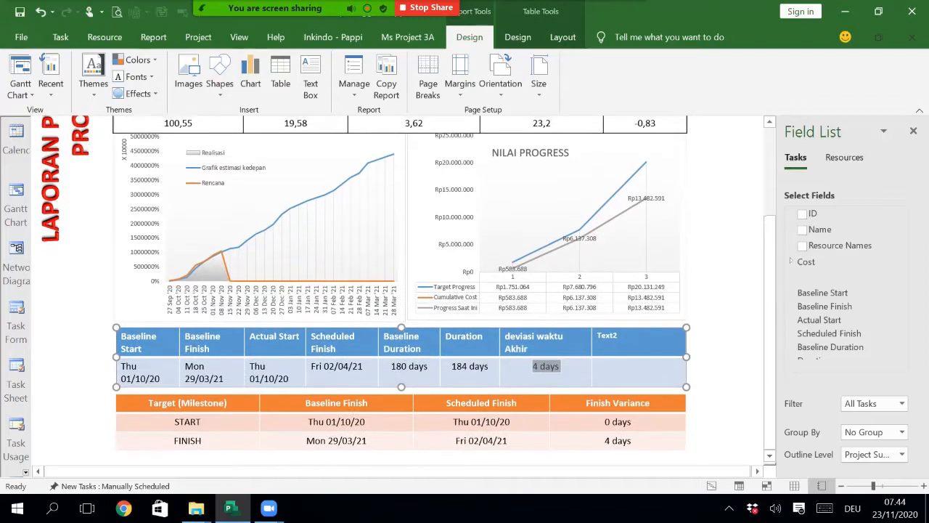
{"action": "scroll", "coordinate": [408, 279], "scroll_direction": "up", "scroll_amount": 1}
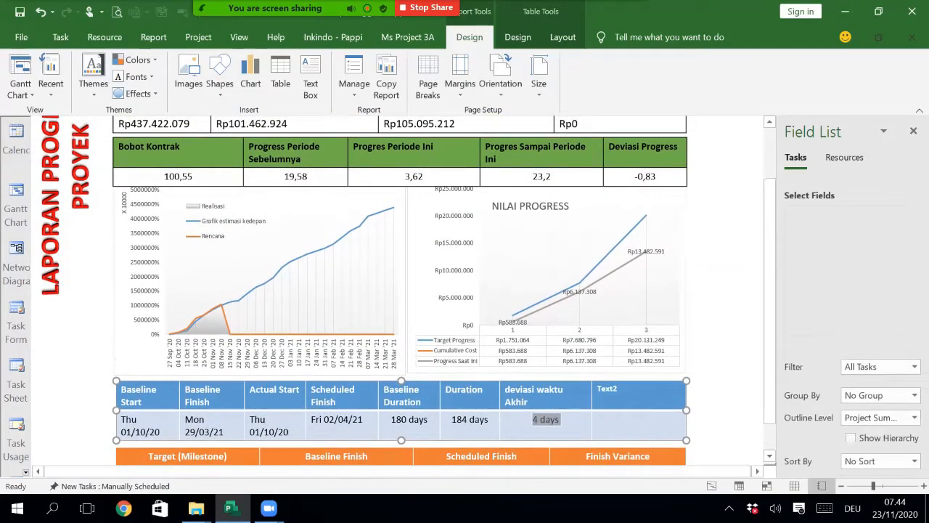
{"action": "left_click", "coordinate": [178, 176]}
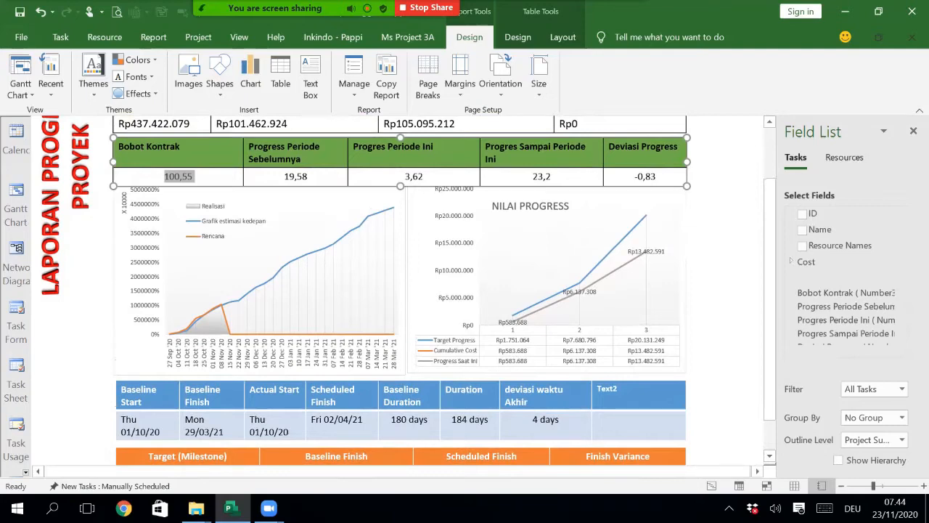
{"action": "scroll", "coordinate": [407, 290], "scroll_direction": "up", "scroll_amount": 1}
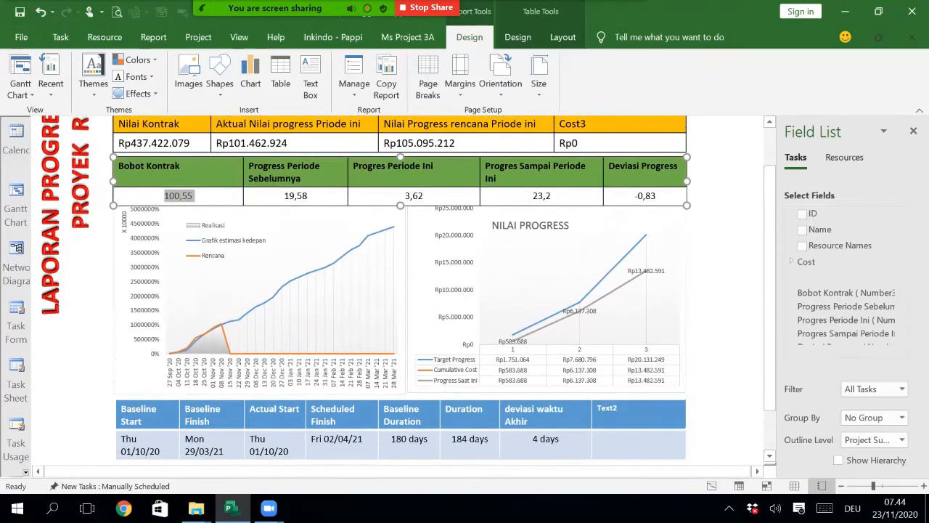
{"action": "scroll", "coordinate": [399, 290], "scroll_direction": "up", "scroll_amount": 1}
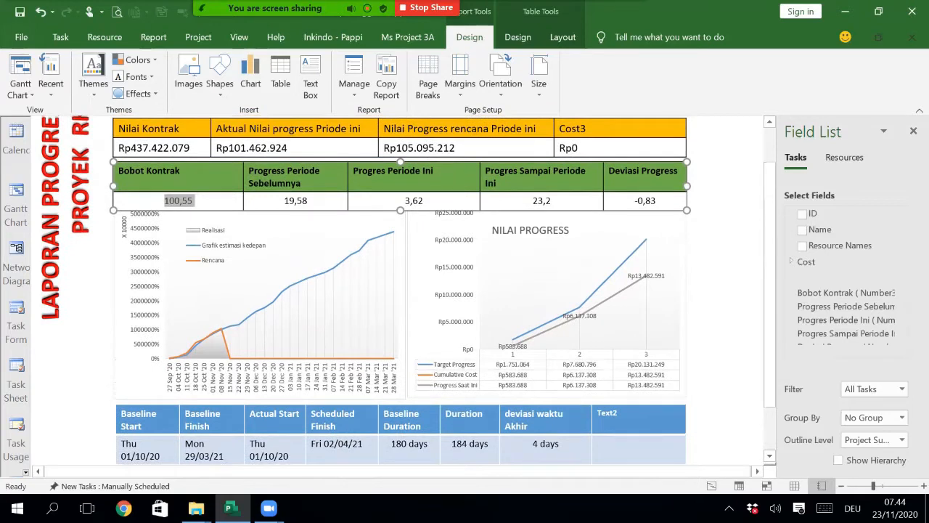
{"action": "left_click_drag", "start_coordinate": [308, 201], "coordinate": [284, 201]}
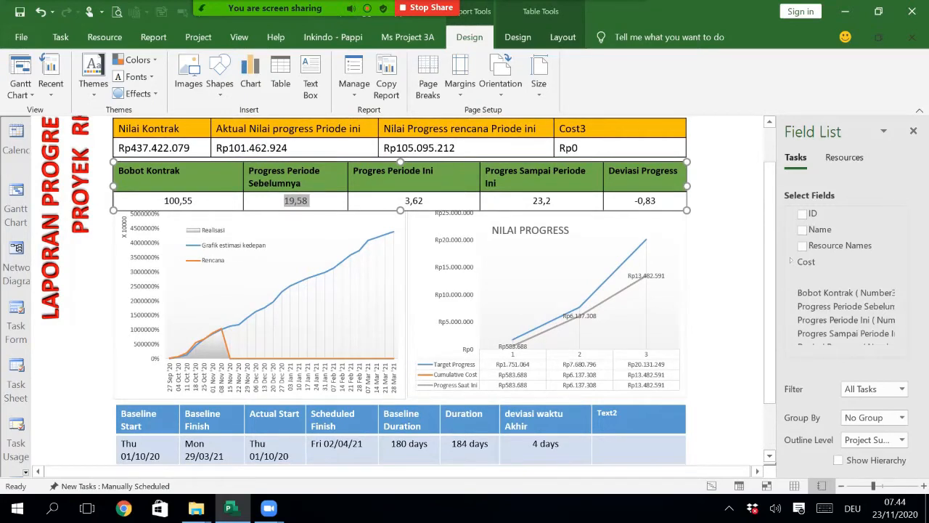
{"action": "left_click", "coordinate": [424, 201]}
{"action": "left_click_drag", "start_coordinate": [424, 201], "coordinate": [405, 201]}
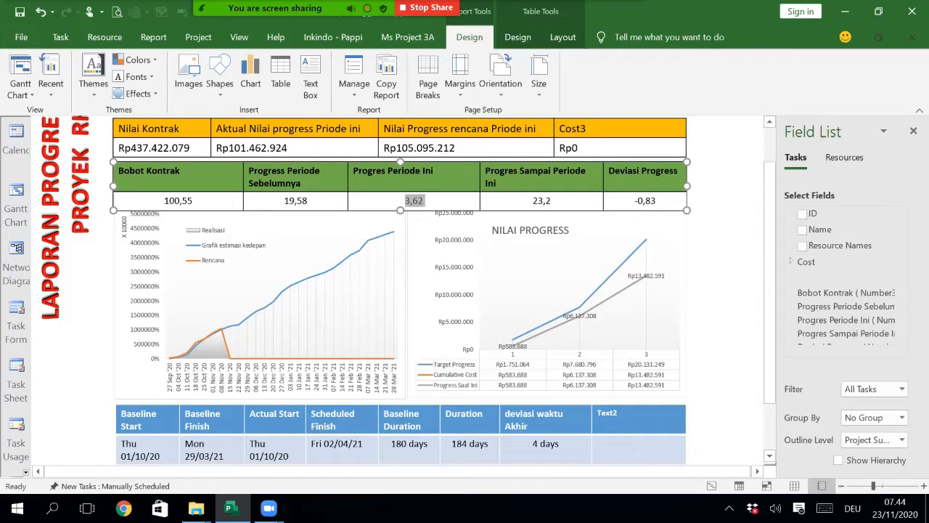
{"action": "left_click", "coordinate": [552, 201]}
{"action": "key", "text": "shift+Home"}
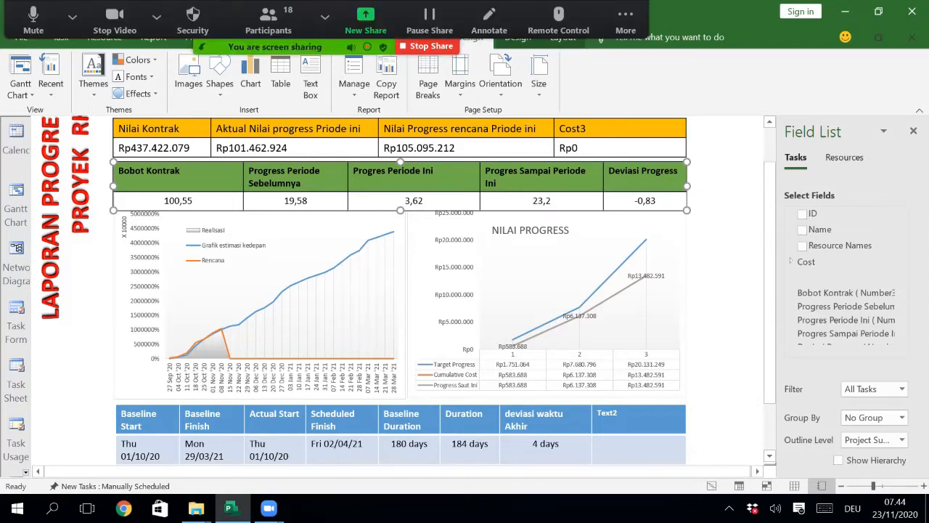
Step: Examine the planned progress value for this period in the report's Nilai Kontrak table
{"action": "scroll", "coordinate": [399, 290], "scroll_direction": "up", "scroll_amount": 3}
{"action": "scroll", "coordinate": [399, 290], "scroll_direction": "up", "scroll_amount": 1}
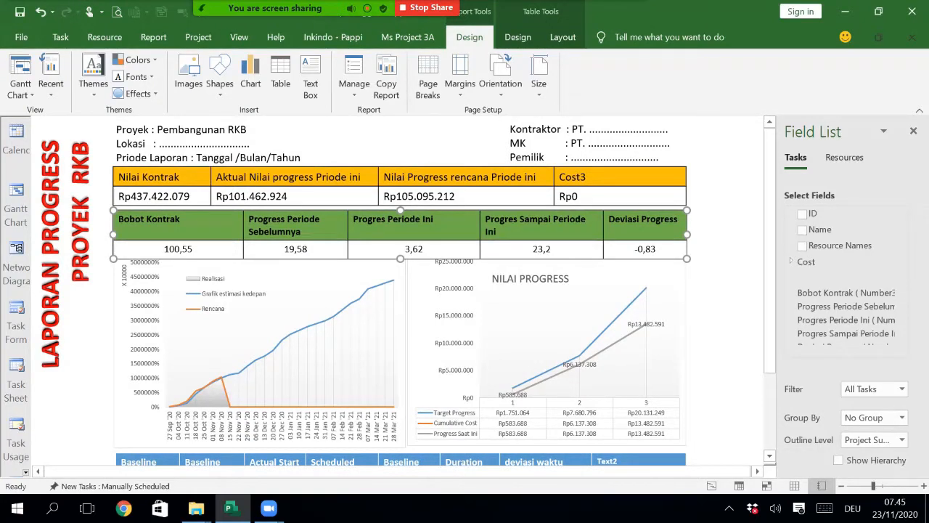
{"action": "left_click", "coordinate": [902, 440]}
{"action": "double_click", "coordinate": [419, 196]}
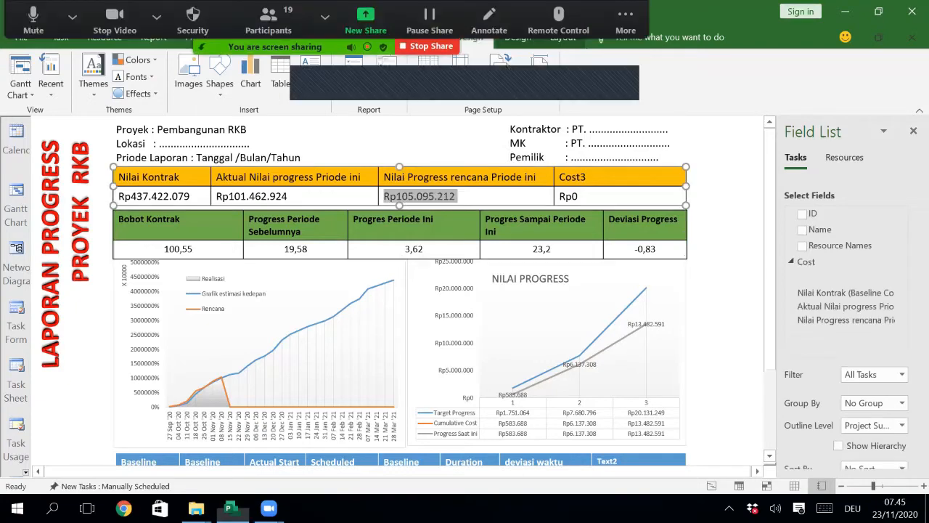
Step: Examine the baseline start, baseline finish and actual start dates in the report's schedule table
{"action": "scroll", "coordinate": [399, 290], "scroll_direction": "down", "scroll_amount": 3}
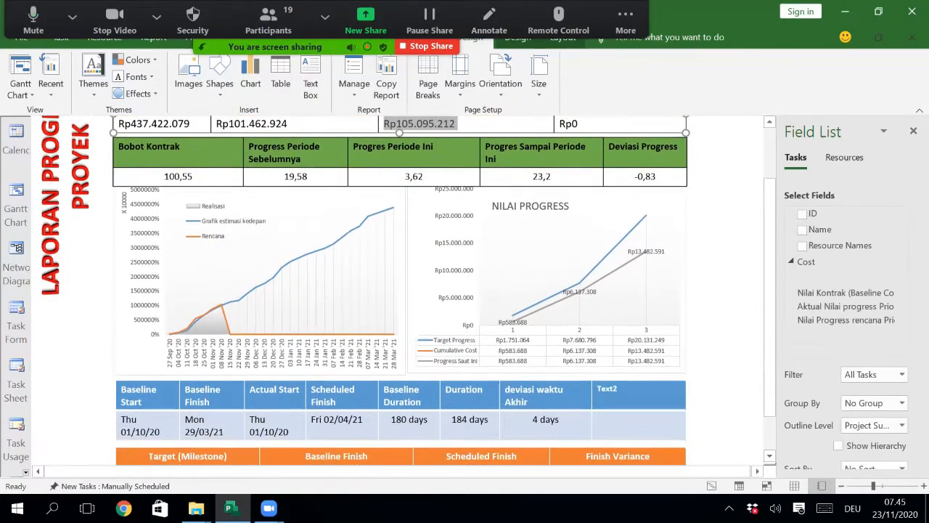
{"action": "scroll", "coordinate": [407, 290], "scroll_direction": "down", "scroll_amount": 1}
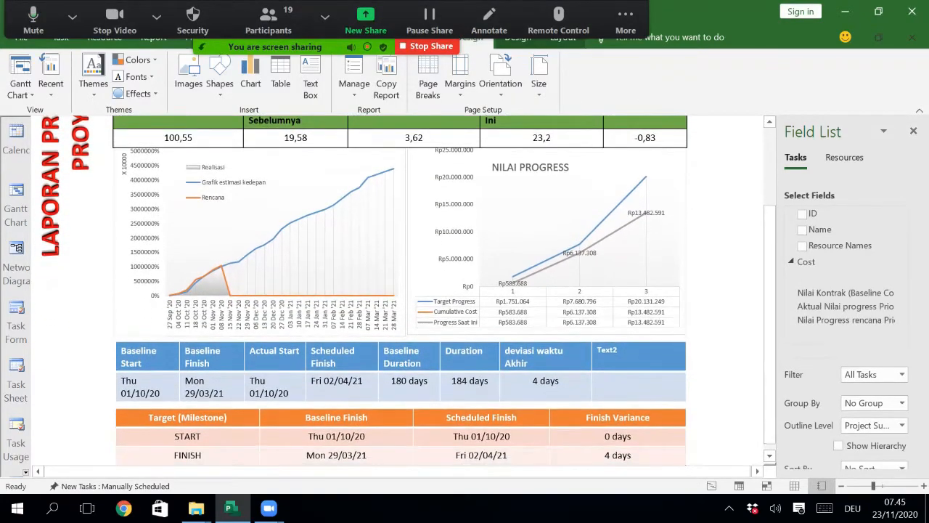
{"action": "scroll", "coordinate": [399, 290], "scroll_direction": "down", "scroll_amount": 1}
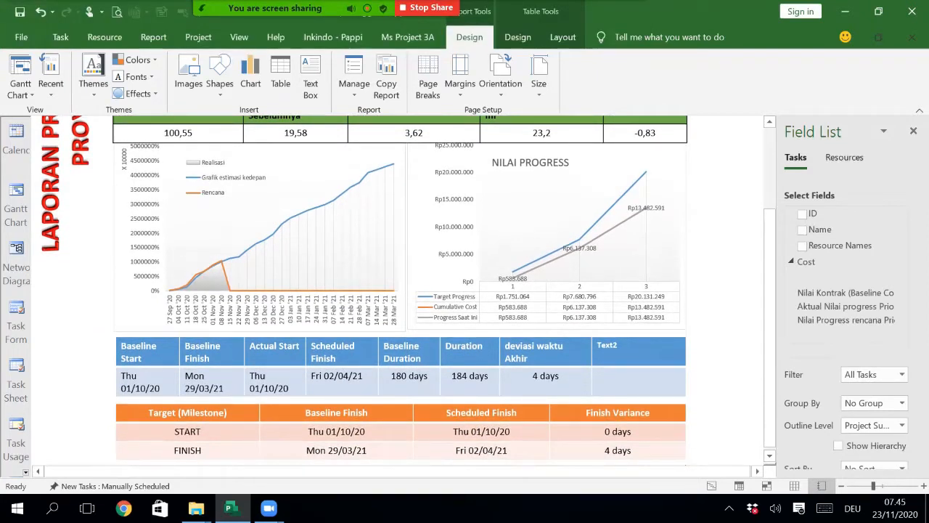
{"action": "double_click", "coordinate": [140, 389]}
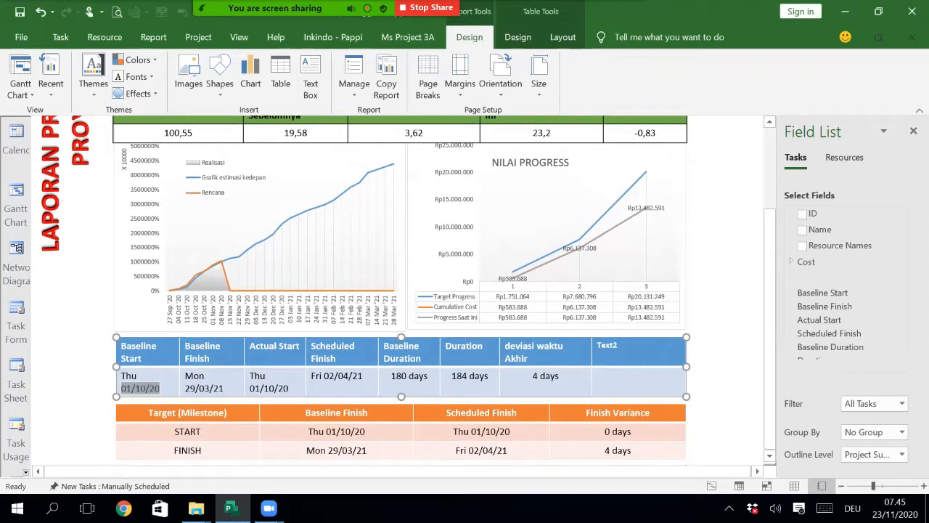
{"action": "left_click", "coordinate": [223, 388]}
{"action": "double_click", "coordinate": [223, 389]}
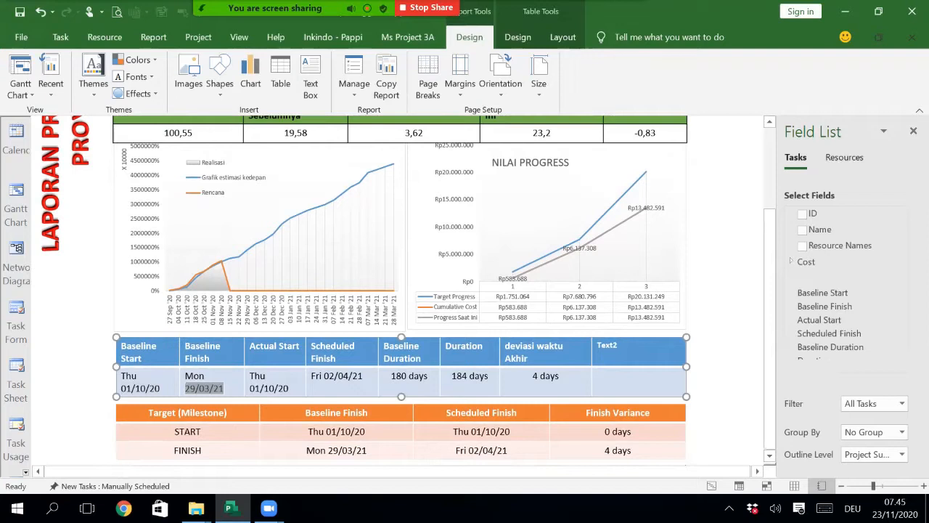
{"action": "left_click", "coordinate": [289, 388]}
{"action": "double_click", "coordinate": [289, 388]}
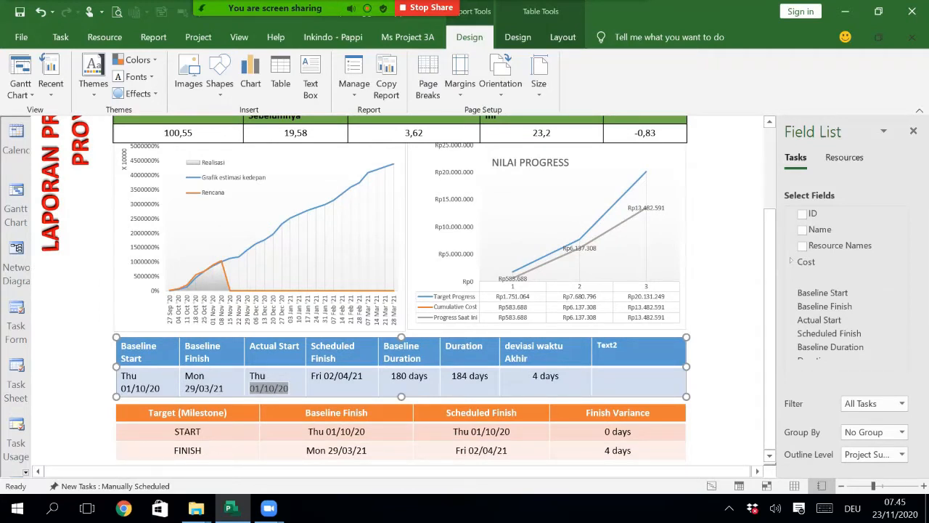
Step: Compare the scheduled finish date with the baseline finish date in the report's schedule table
{"action": "left_click_drag", "start_coordinate": [362, 375], "coordinate": [311, 376]}
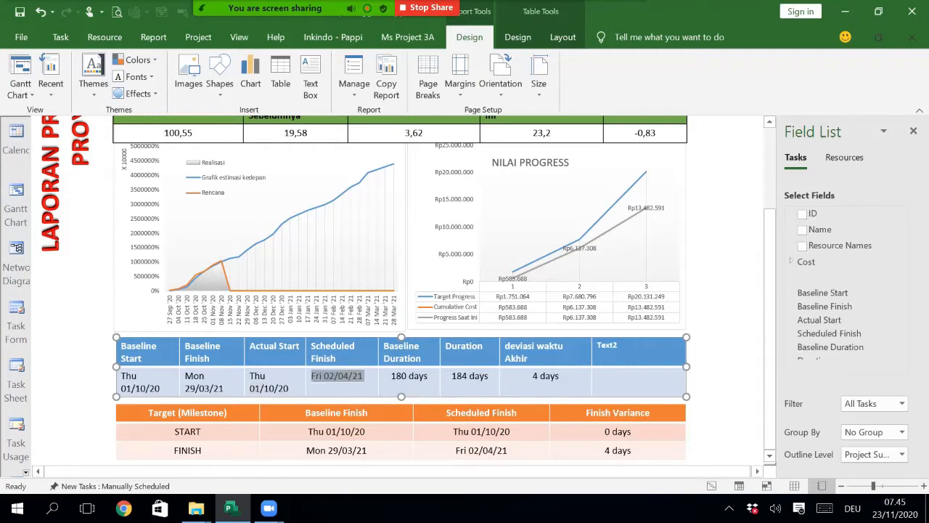
{"action": "left_click_drag", "start_coordinate": [224, 389], "coordinate": [185, 388]}
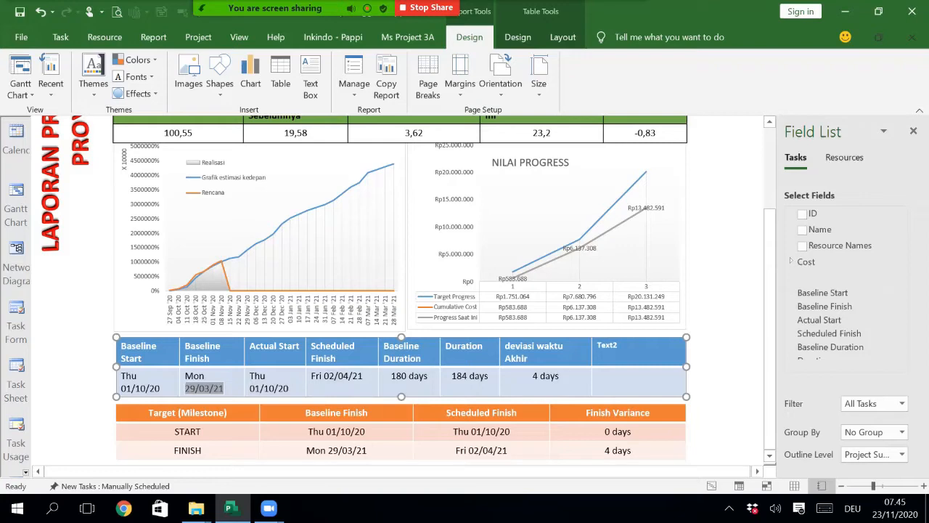
{"action": "double_click", "coordinate": [344, 376]}
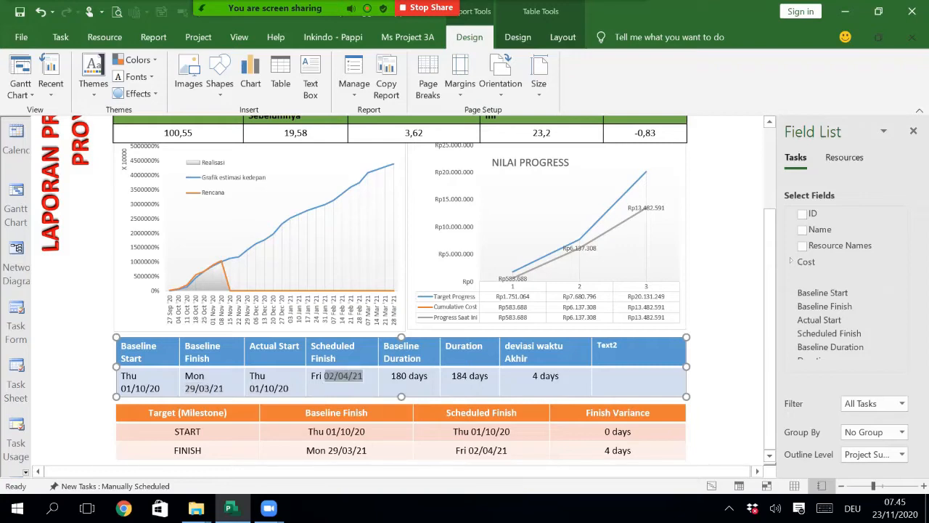
{"action": "scroll", "coordinate": [408, 290], "scroll_direction": "up", "scroll_amount": 2}
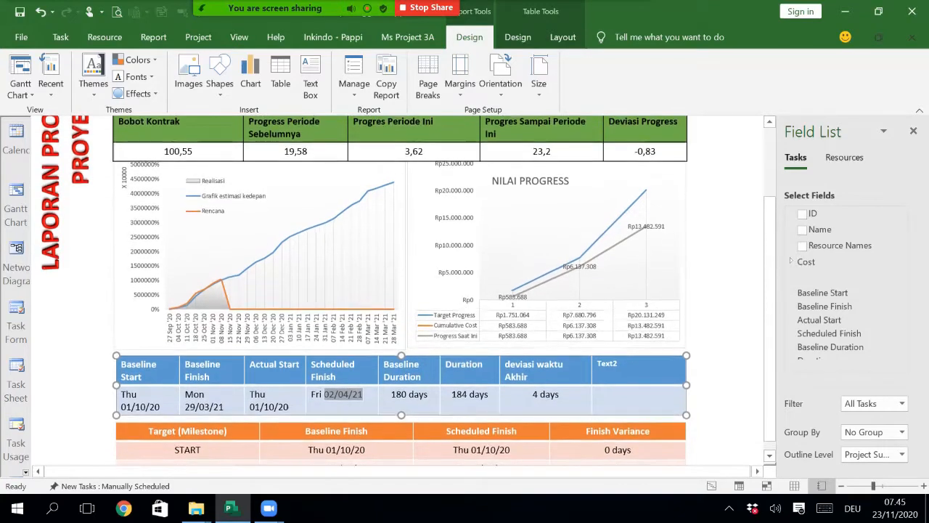
{"action": "scroll", "coordinate": [409, 291], "scroll_direction": "up", "scroll_amount": 1}
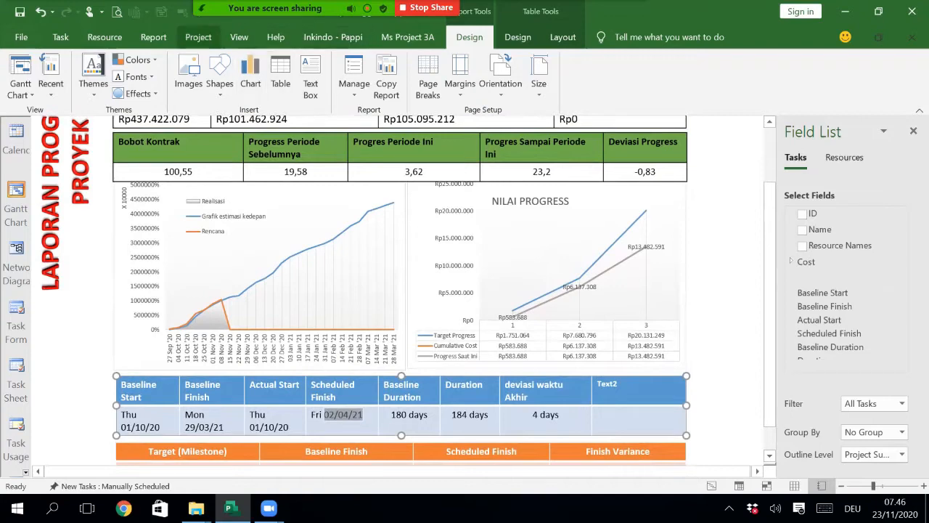
Step: Return to the Gantt chart and examine the progress of the week 7 tasks and the critical tasks that follow them
{"action": "left_click", "coordinate": [16, 201]}
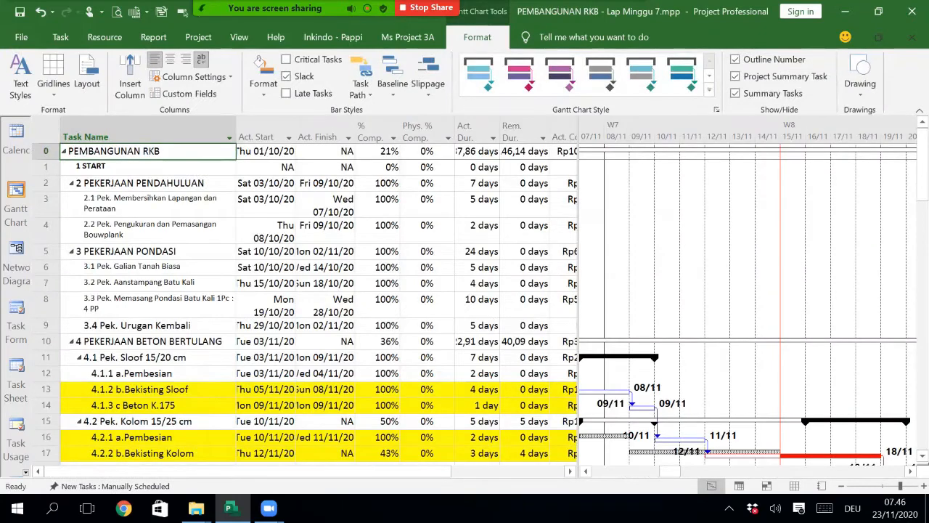
{"action": "scroll", "coordinate": [319, 305], "scroll_direction": "down", "scroll_amount": 4}
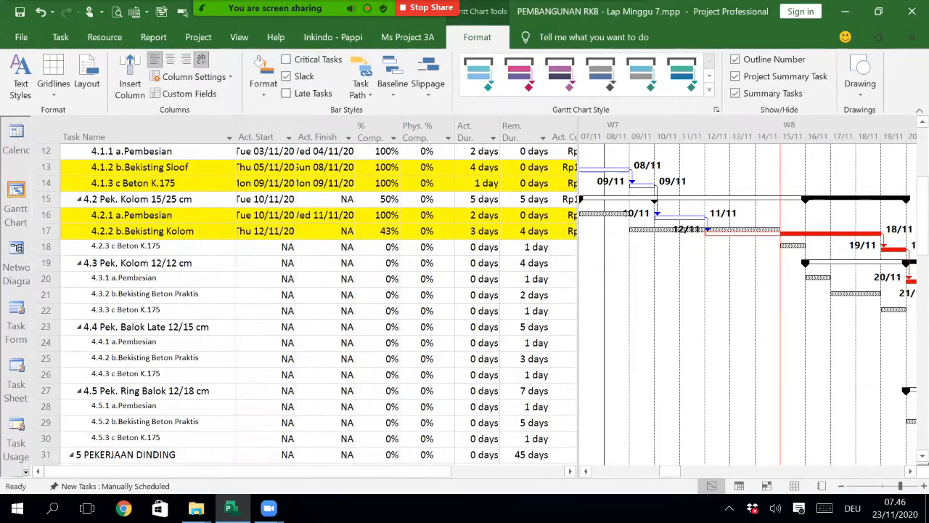
{"action": "left_click_drag", "start_coordinate": [579, 291], "coordinate": [602, 290]}
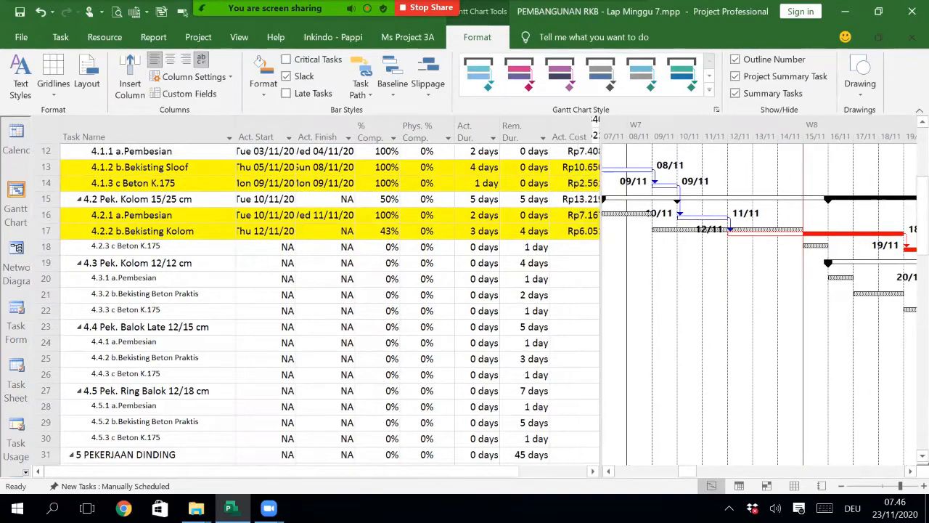
{"action": "left_click_drag", "start_coordinate": [687, 471], "coordinate": [695, 471]}
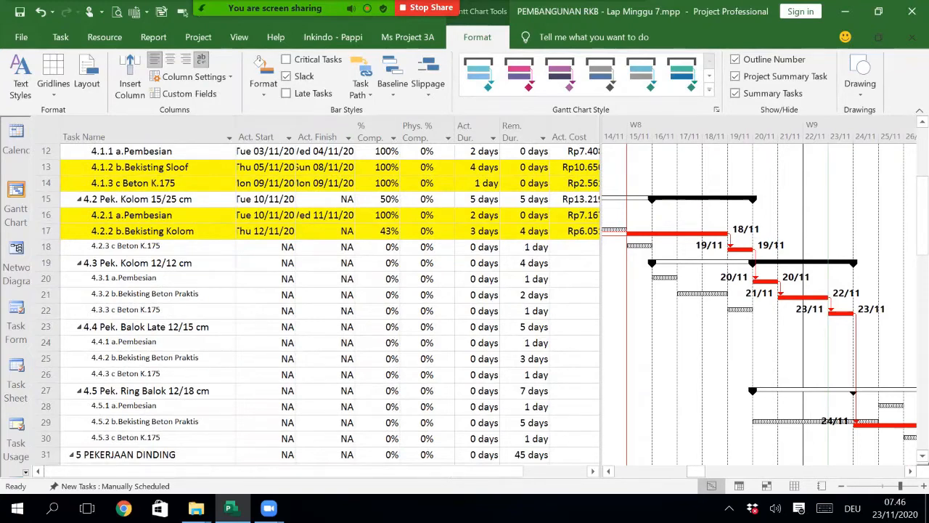
{"action": "scroll", "coordinate": [319, 304], "scroll_direction": "down", "scroll_amount": 3}
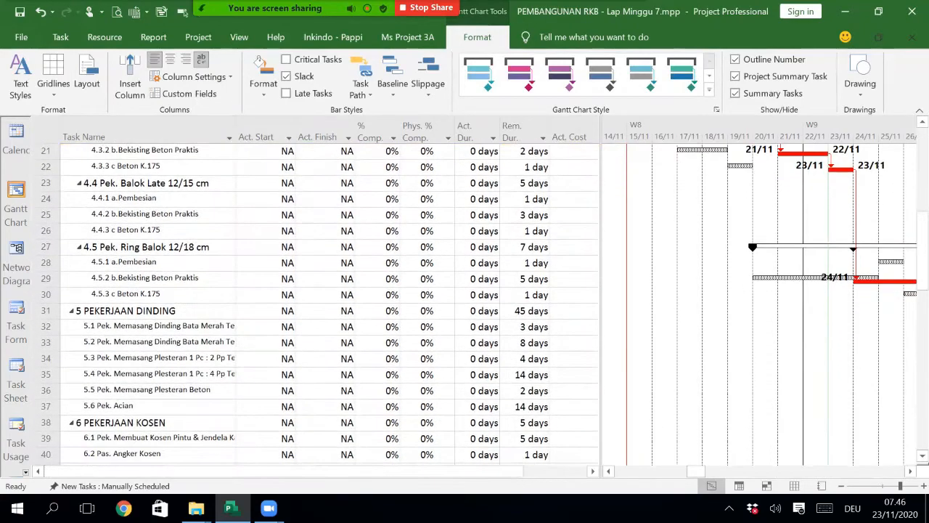
{"action": "left_click_drag", "start_coordinate": [694, 471], "coordinate": [710, 471]}
{"action": "scroll", "coordinate": [320, 305], "scroll_direction": "down", "scroll_amount": 7}
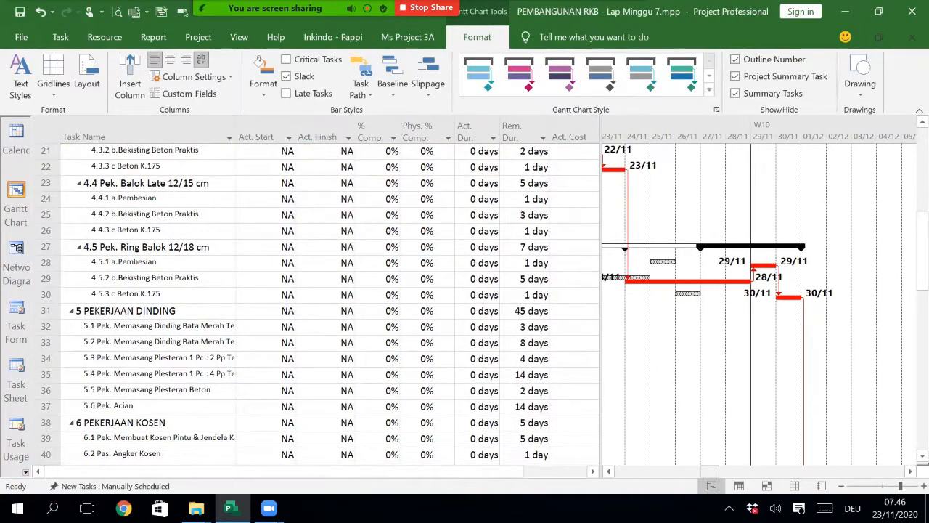
{"action": "scroll", "coordinate": [320, 305], "scroll_direction": "down", "scroll_amount": 2}
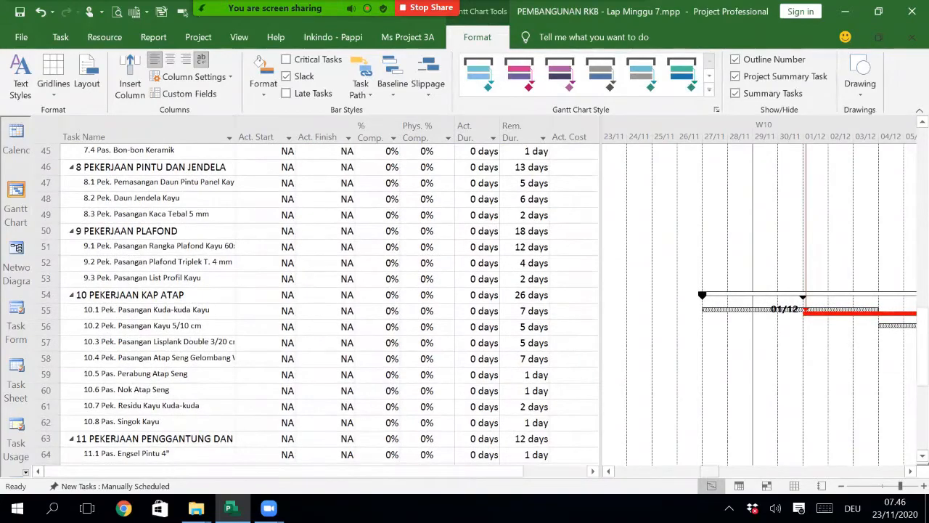
{"action": "mouse_move", "coordinate": [711, 471]}
{"action": "left_mouse_down"}
{"action": "mouse_move", "coordinate": [754, 471]}
{"action": "mouse_move", "coordinate": [699, 471]}
{"action": "left_mouse_up"}
{"action": "scroll", "coordinate": [319, 305], "scroll_direction": "up", "scroll_amount": 15}
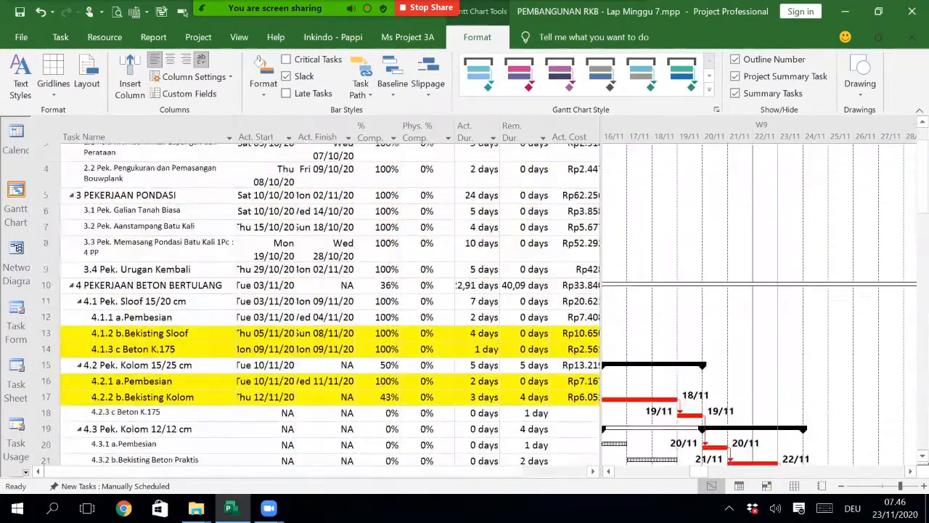
{"action": "scroll", "coordinate": [320, 305], "scroll_direction": "down", "scroll_amount": 2}
{"action": "scroll", "coordinate": [319, 305], "scroll_direction": "down", "scroll_amount": 1}
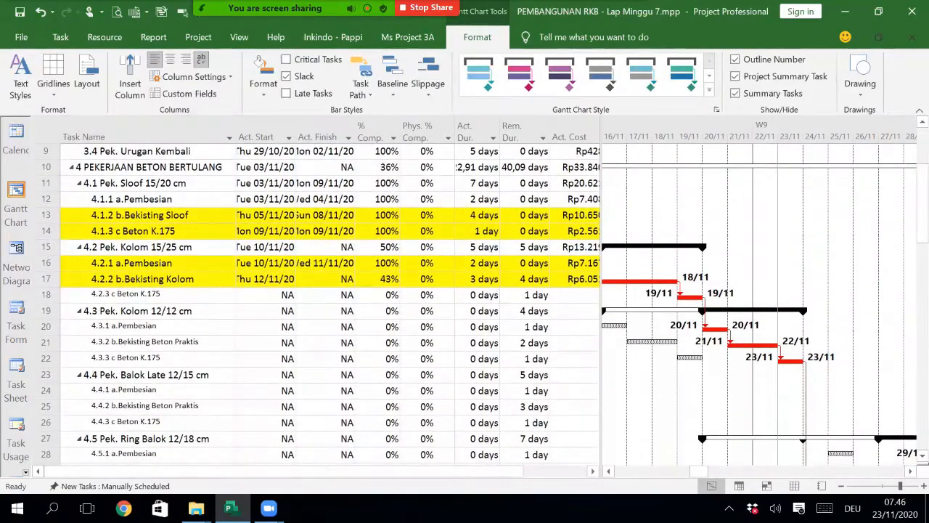
{"action": "left_click_drag", "start_coordinate": [699, 471], "coordinate": [690, 471]}
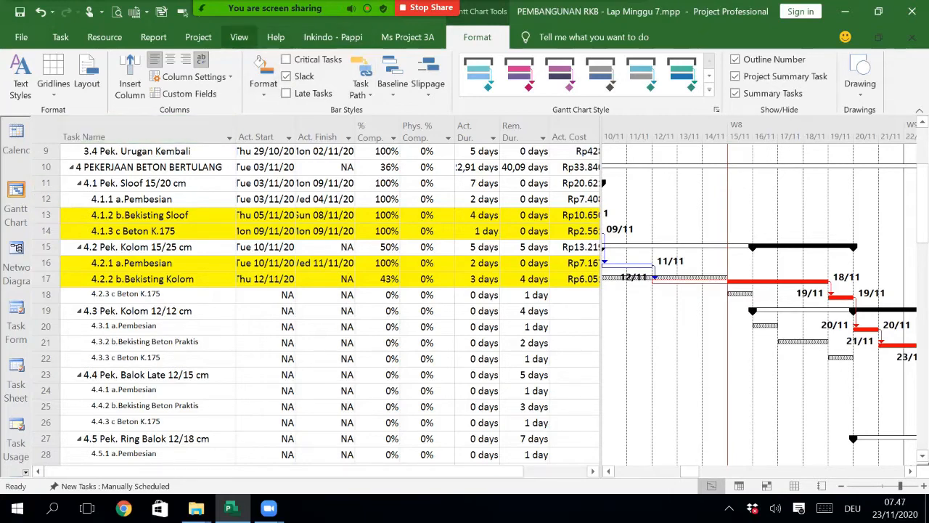
Step: Switch the Gantt chart's task table from Tracking to the Entry table
{"action": "left_click", "coordinate": [238, 37]}
{"action": "left_click", "coordinate": [341, 92]}
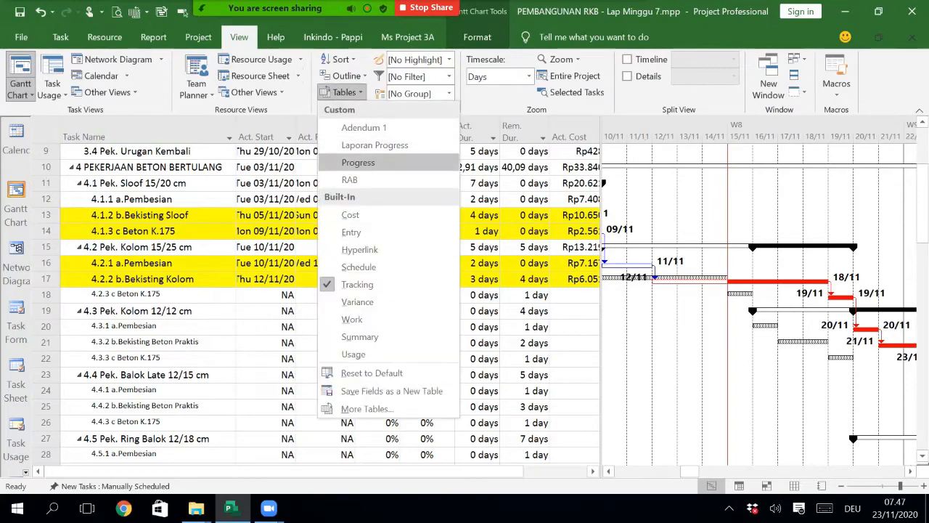
{"action": "key", "text": "Return"}
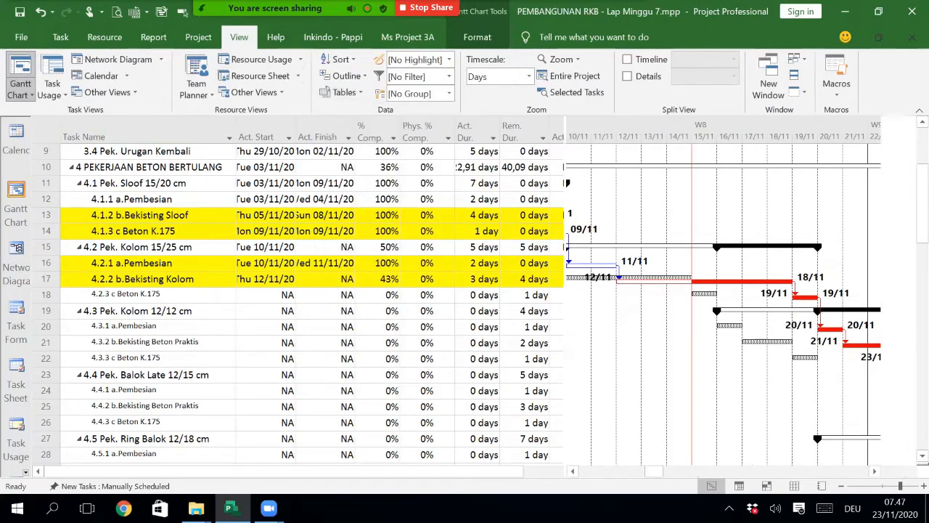
{"action": "scroll", "coordinate": [312, 305], "scroll_direction": "down", "scroll_amount": 5}
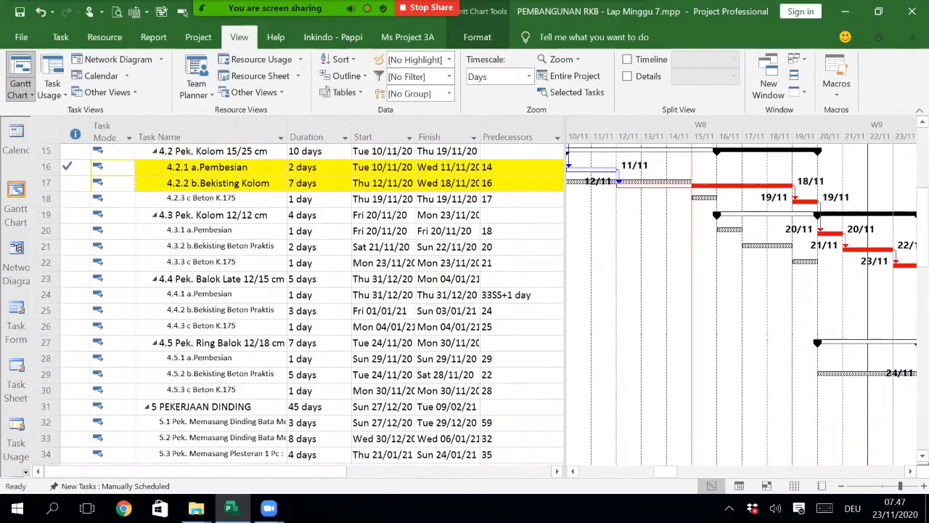
Step: Examine the resources, units and costs assigned to task 4.2.2 b.Bekisting Kolom in its task information, without changing anything
{"action": "left_click_drag", "start_coordinate": [196, 470], "coordinate": [385, 471]}
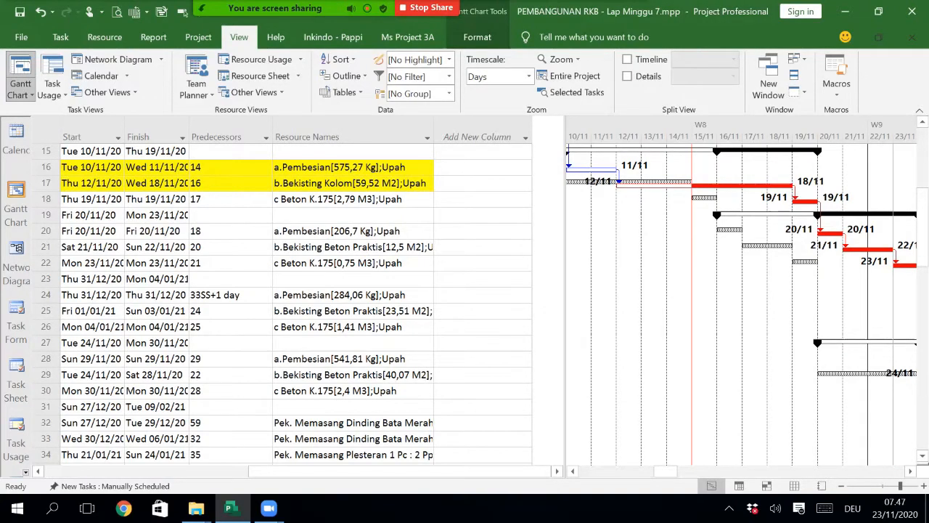
{"action": "left_click", "coordinate": [414, 183]}
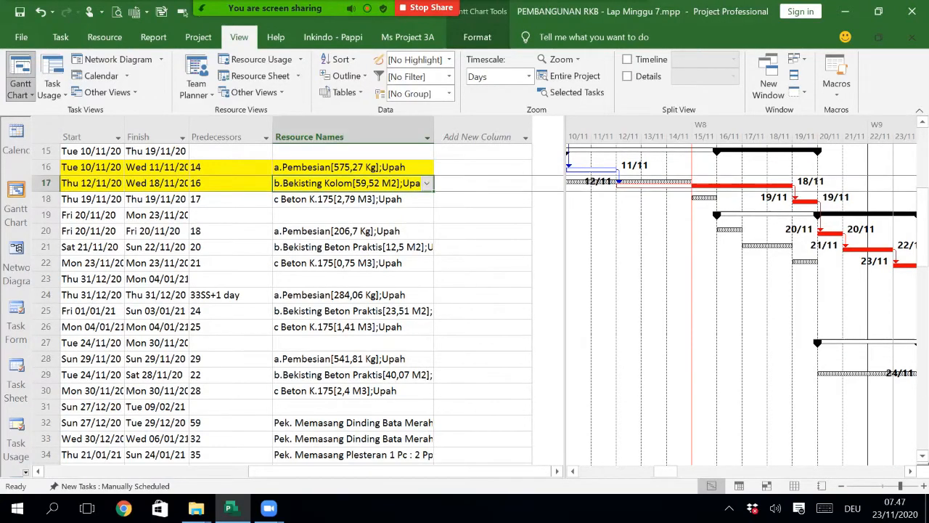
{"action": "left_click", "coordinate": [428, 183]}
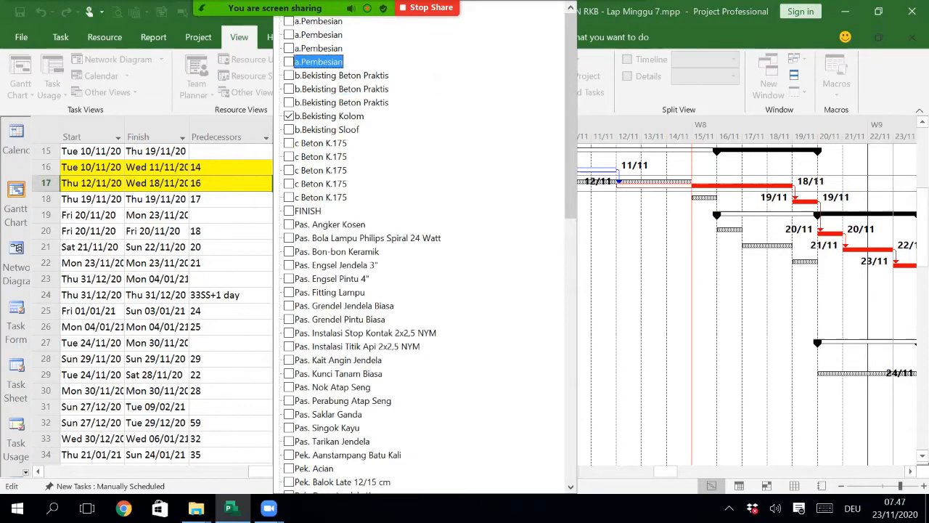
{"action": "key", "text": "Escape"}
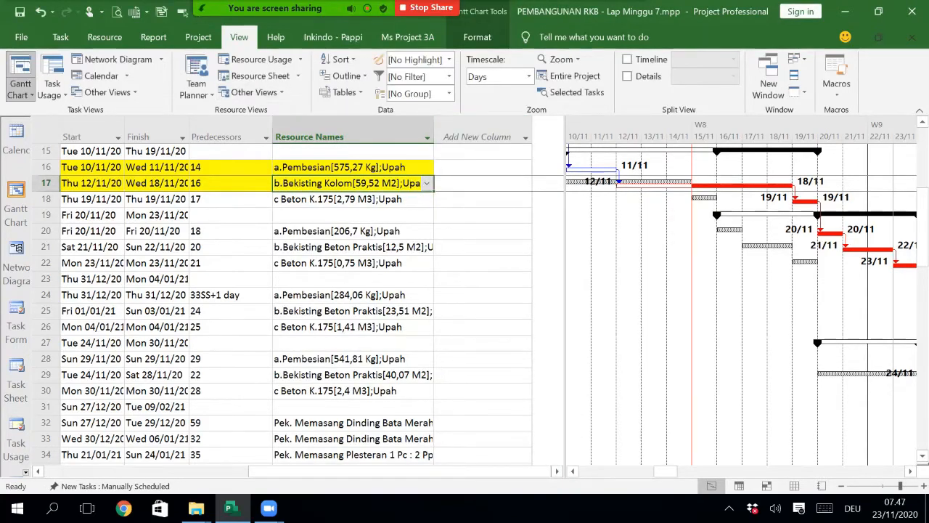
{"action": "double_click", "coordinate": [347, 183]}
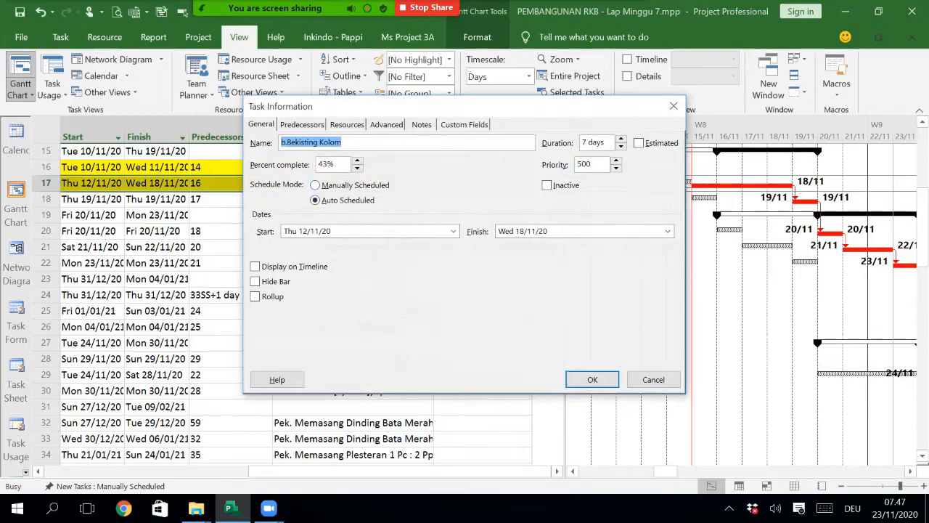
{"action": "left_click", "coordinate": [347, 124]}
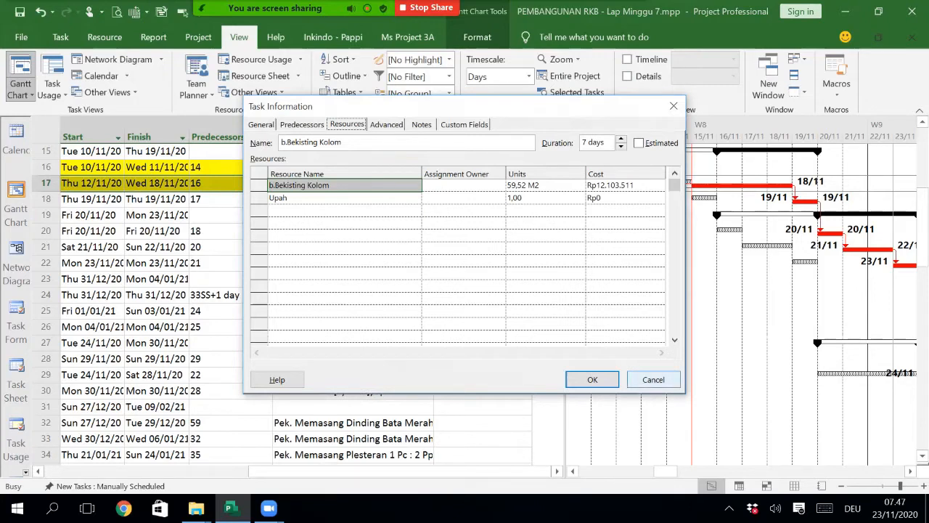
{"action": "left_click", "coordinate": [546, 286]}
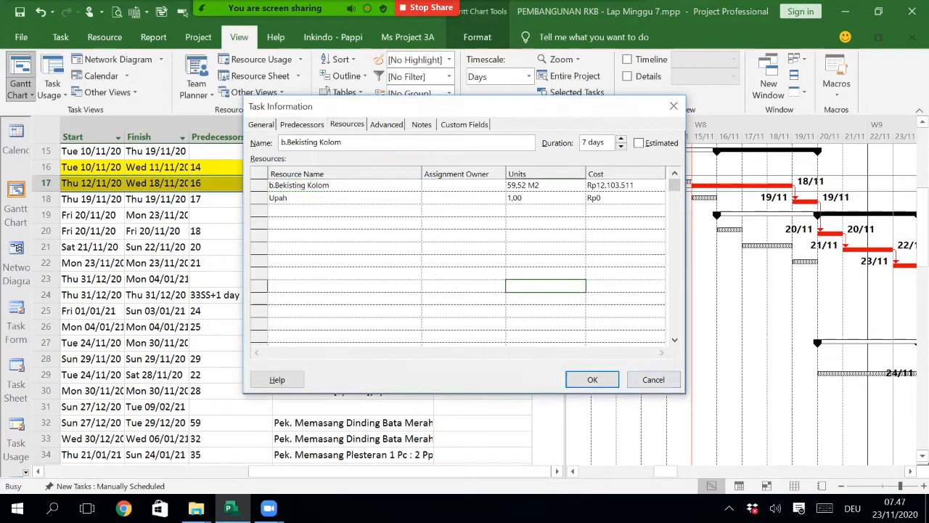
{"action": "left_click", "coordinate": [653, 379]}
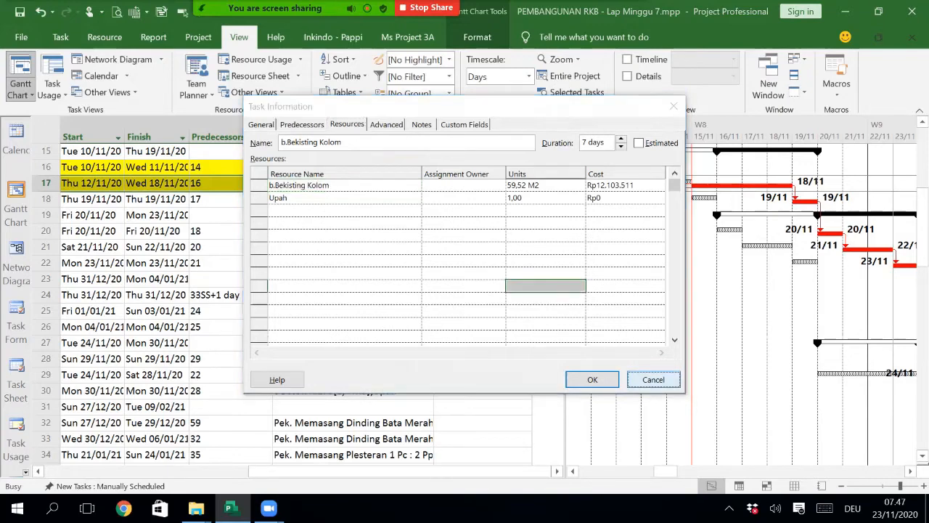
{"action": "left_click", "coordinate": [482, 312]}
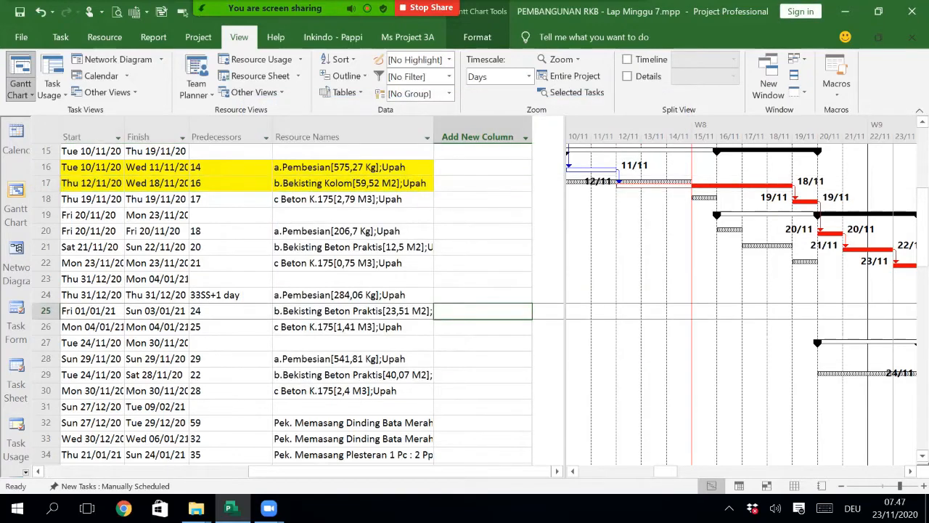
Step: Set the predecessor of task 4.2.3 c Beton K.175 to 17FS-1 day so it overlaps the end of b.Bekisting Kolom by one day
{"action": "left_click_drag", "start_coordinate": [407, 471], "coordinate": [286, 471]}
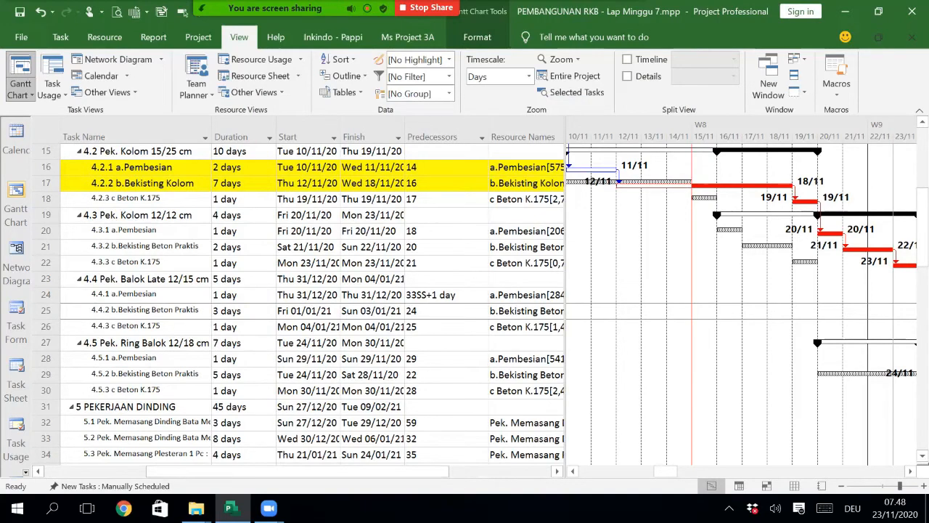
{"action": "scroll", "coordinate": [304, 305], "scroll_direction": "up", "scroll_amount": 2}
{"action": "left_click_drag", "start_coordinate": [666, 471], "coordinate": [657, 471]}
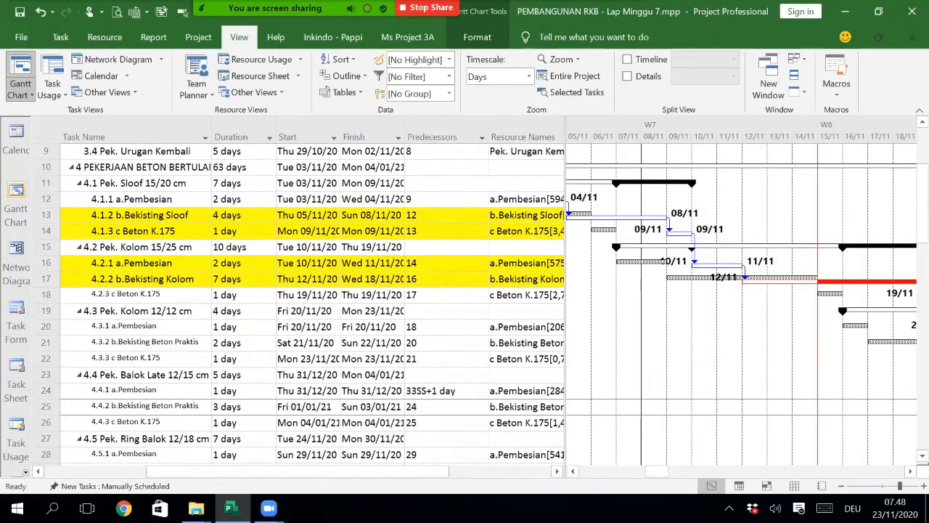
{"action": "left_click", "coordinate": [910, 471]}
{"action": "left_click", "coordinate": [910, 471]}
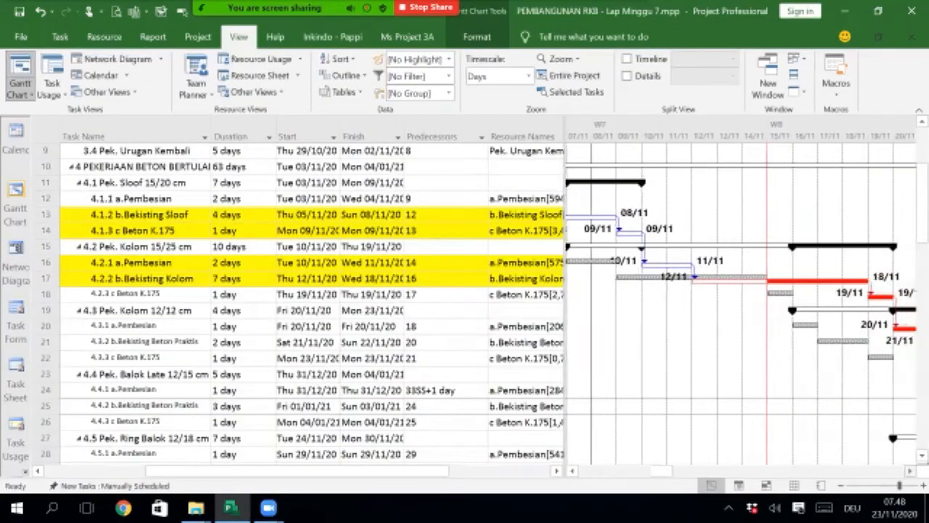
{"action": "left_click", "coordinate": [910, 472]}
{"action": "left_click", "coordinate": [910, 471]}
{"action": "left_click", "coordinate": [910, 471]}
{"action": "left_click", "coordinate": [910, 471]}
{"action": "left_click", "coordinate": [910, 471]}
{"action": "left_click", "coordinate": [910, 471]}
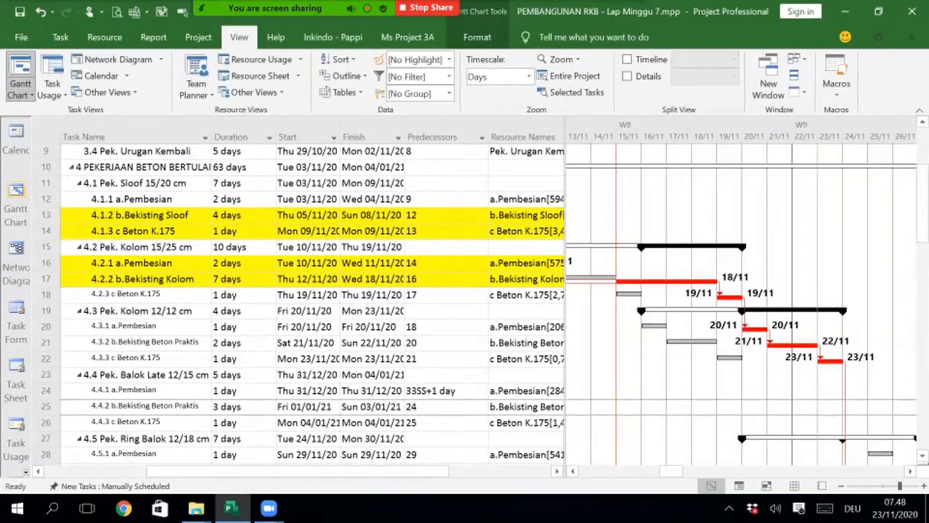
{"action": "left_click", "coordinate": [443, 295]}
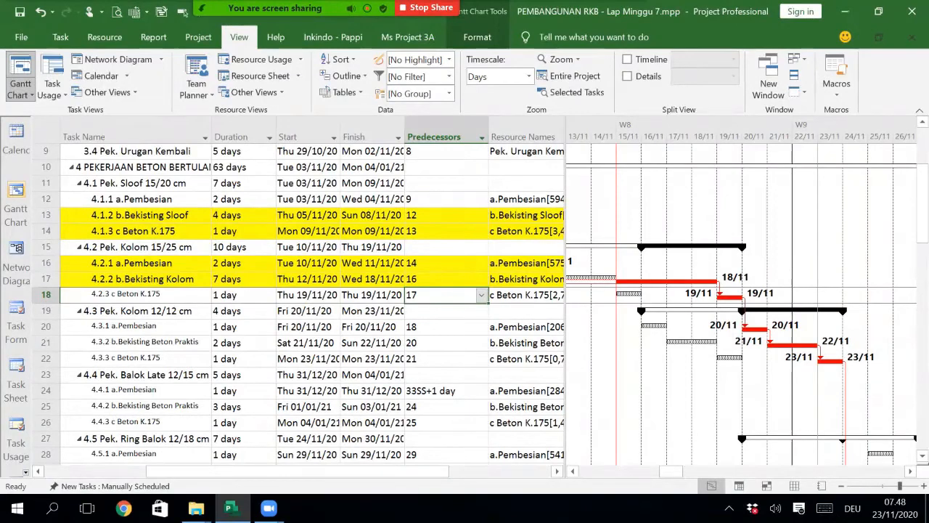
{"action": "type", "text": "17"}
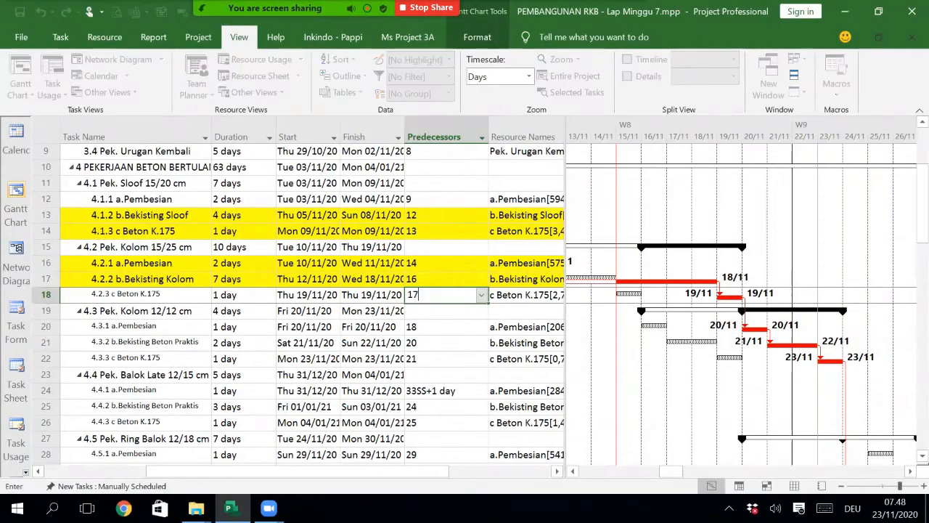
{"action": "type", "text": "fs-1"}
{"action": "key", "text": "Return"}
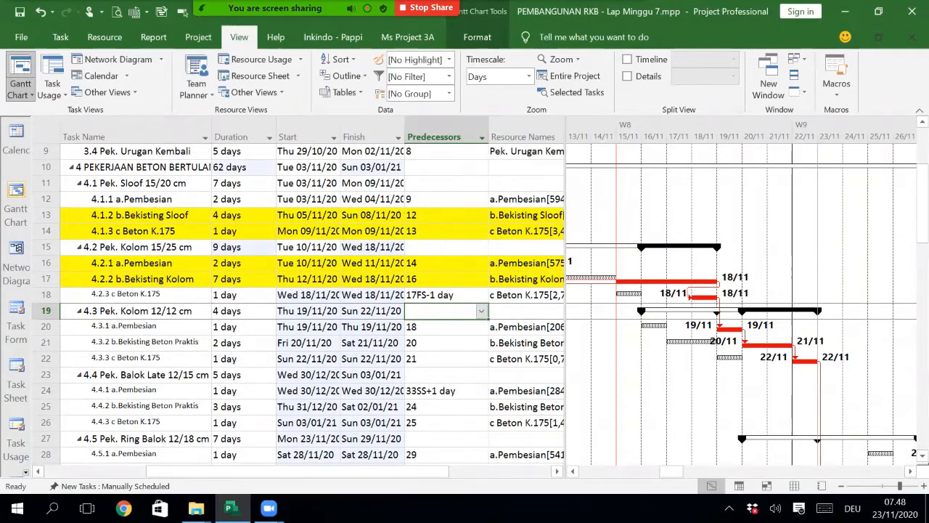
{"action": "scroll", "coordinate": [298, 305], "scroll_direction": "up", "scroll_amount": 5}
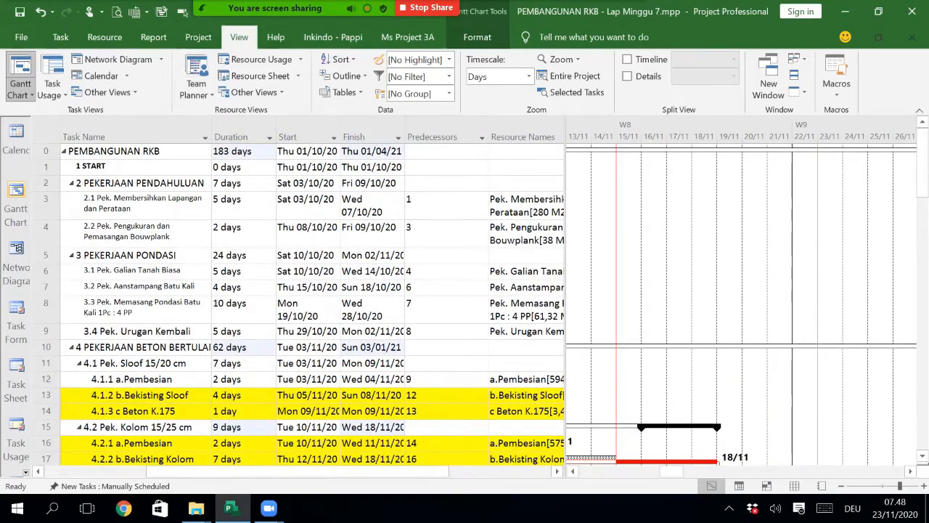
Step: Open the custom Laporan Progress report and check the project's final time deviation in the baseline and schedule table
{"action": "left_click", "coordinate": [153, 37]}
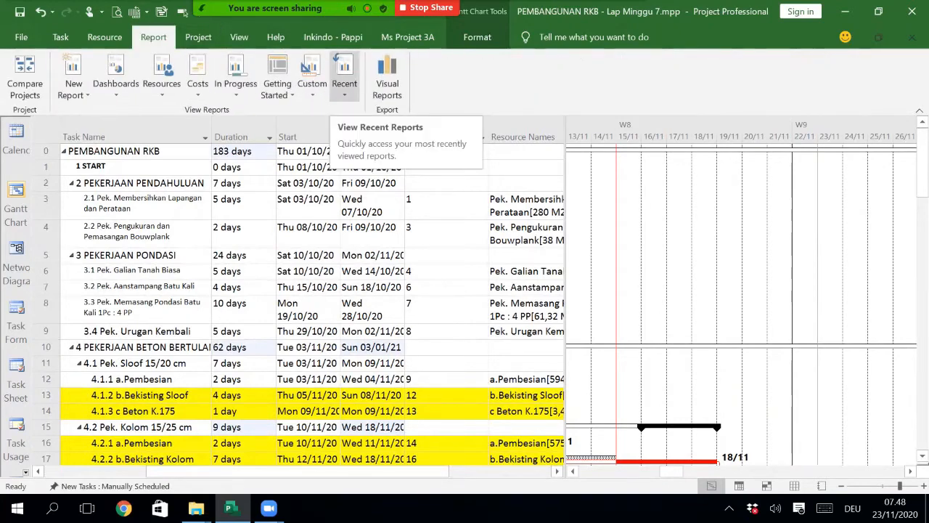
{"action": "left_click", "coordinate": [312, 84]}
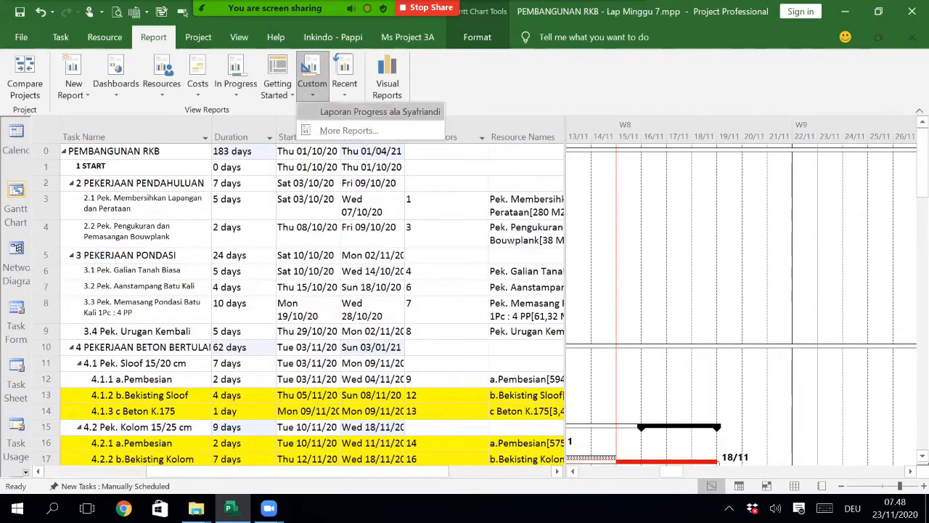
{"action": "left_click", "coordinate": [355, 109]}
{"action": "scroll", "coordinate": [399, 291], "scroll_direction": "down", "scroll_amount": 5}
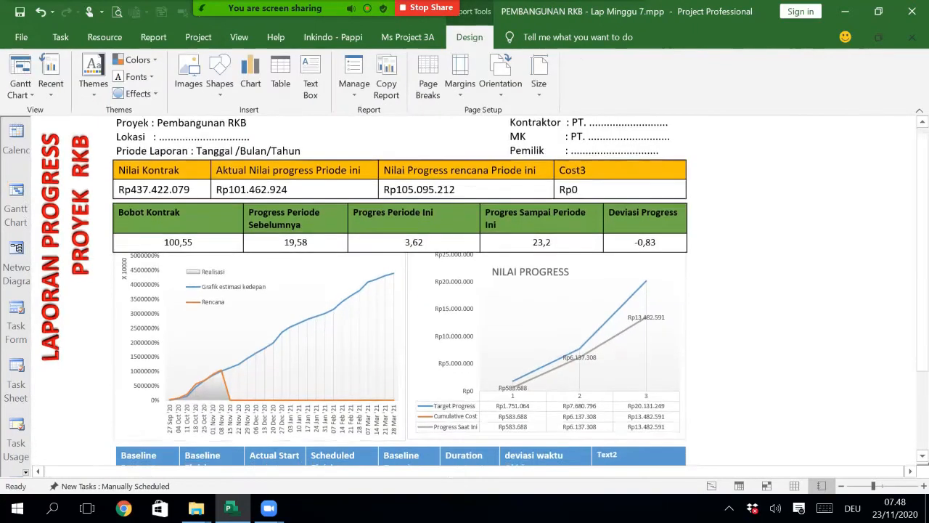
{"action": "scroll", "coordinate": [399, 290], "scroll_direction": "down", "scroll_amount": 2}
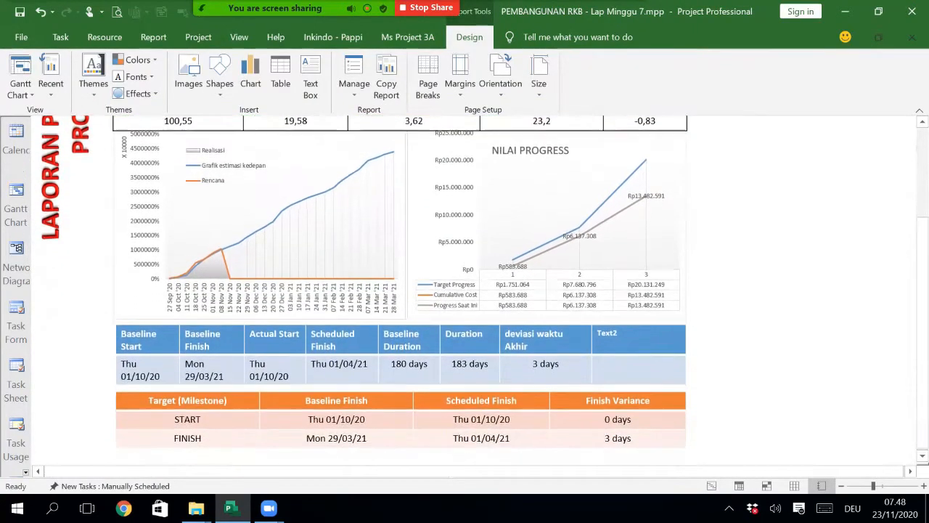
{"action": "left_click", "coordinate": [546, 341]}
{"action": "double_click", "coordinate": [546, 342]}
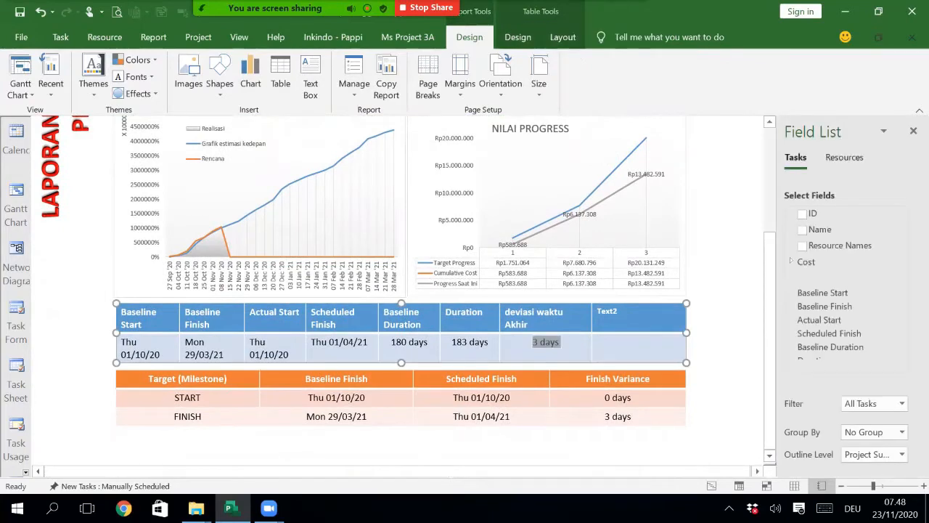
{"action": "scroll", "coordinate": [399, 290], "scroll_direction": "up", "scroll_amount": 1}
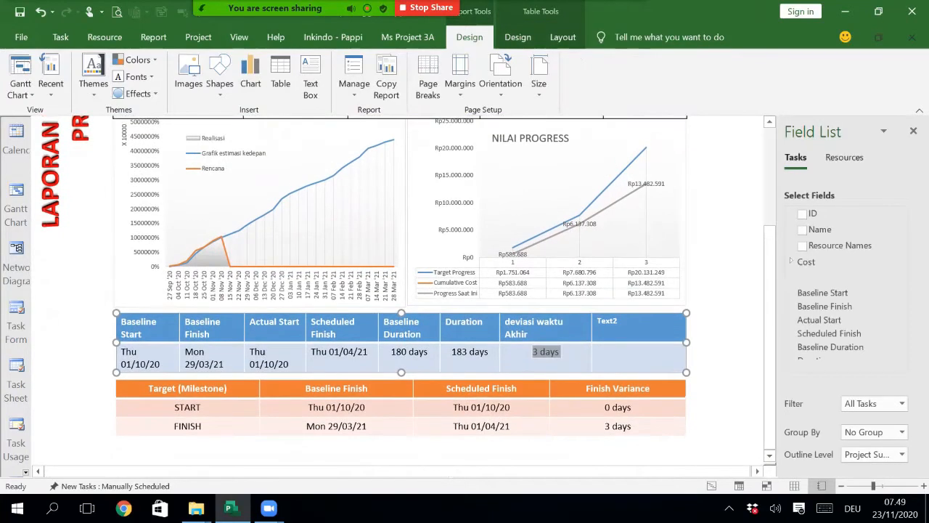
{"action": "scroll", "coordinate": [399, 290], "scroll_direction": "up", "scroll_amount": 1}
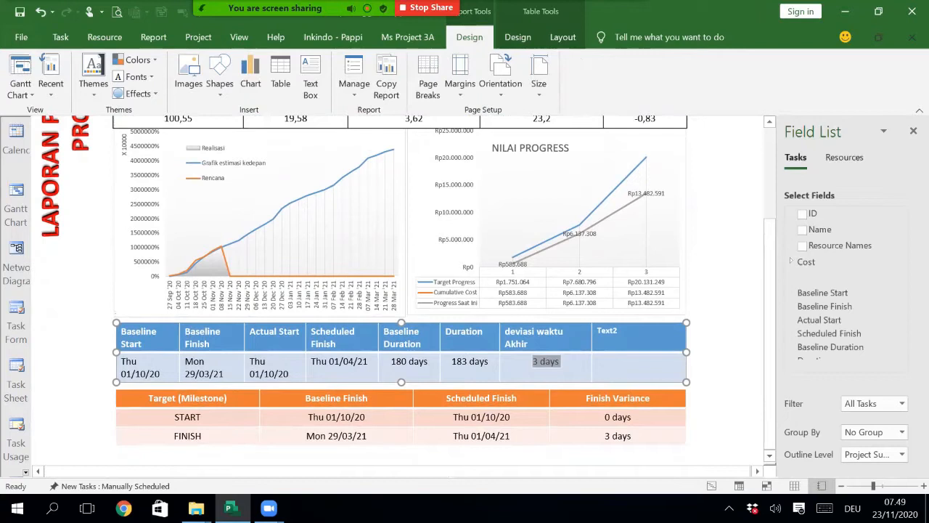
{"action": "left_click", "coordinate": [232, 509]}
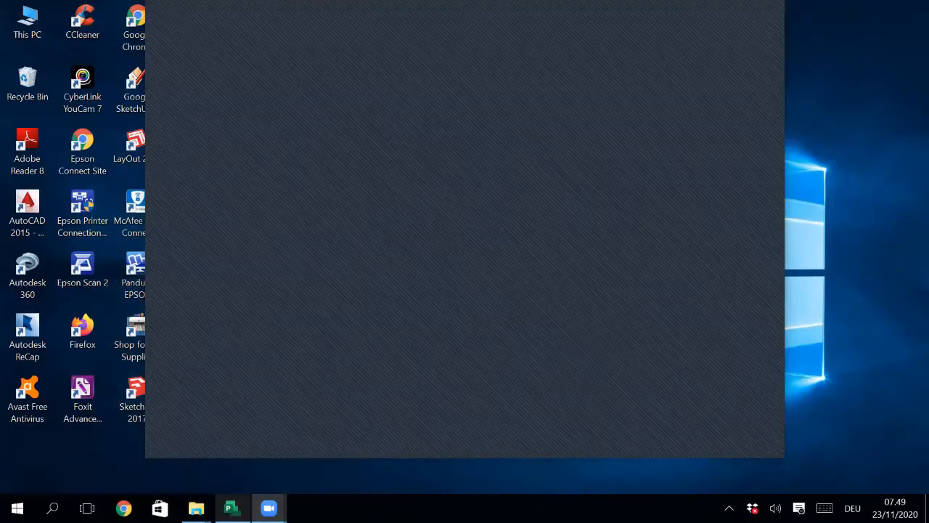
{"action": "left_click", "coordinate": [232, 508]}
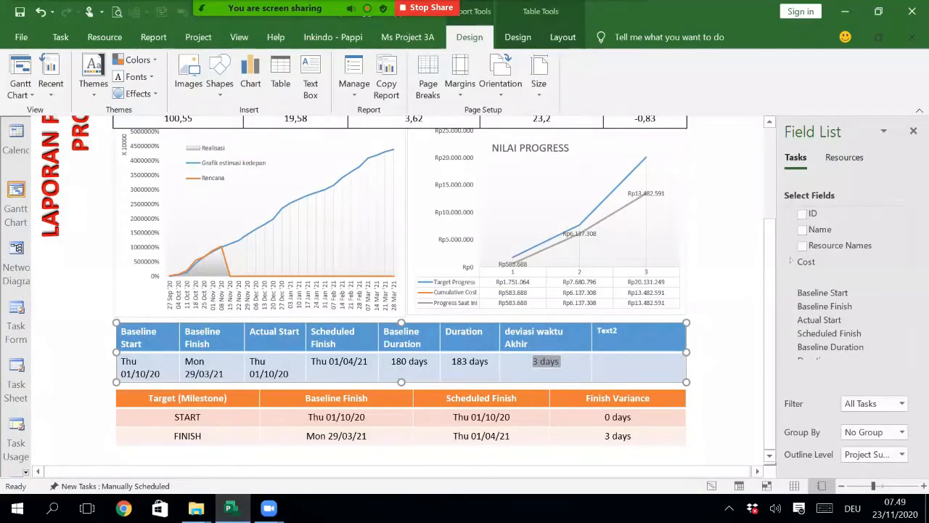
Step: Return to the Gantt chart and examine the resources and predecessor of task 4.2.3 c Beton K.175 without changing anything
{"action": "scroll", "coordinate": [312, 303], "scroll_direction": "down", "scroll_amount": 2}
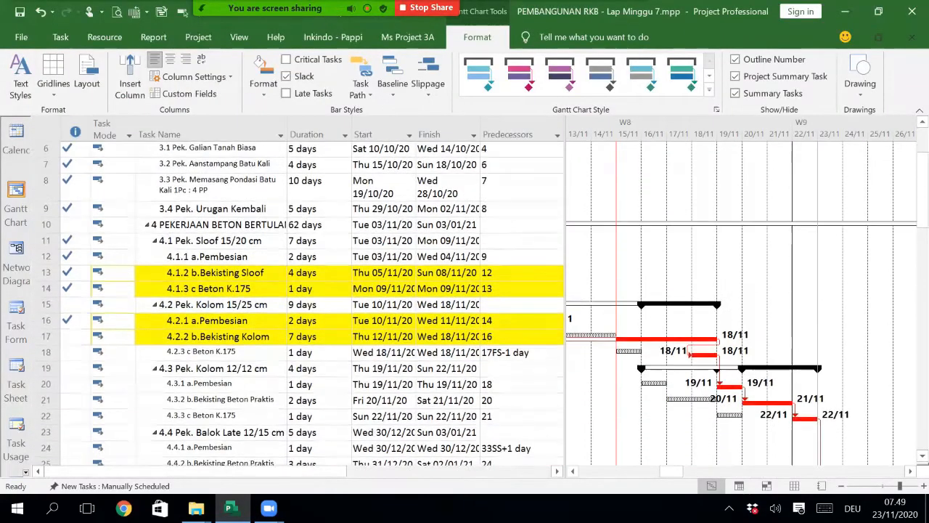
{"action": "scroll", "coordinate": [312, 304], "scroll_direction": "down", "scroll_amount": 2}
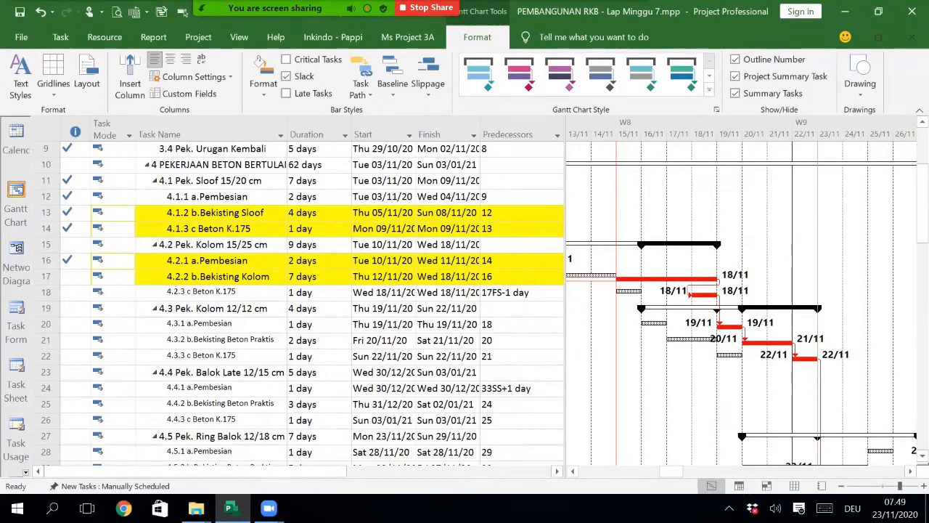
{"action": "double_click", "coordinate": [519, 293]}
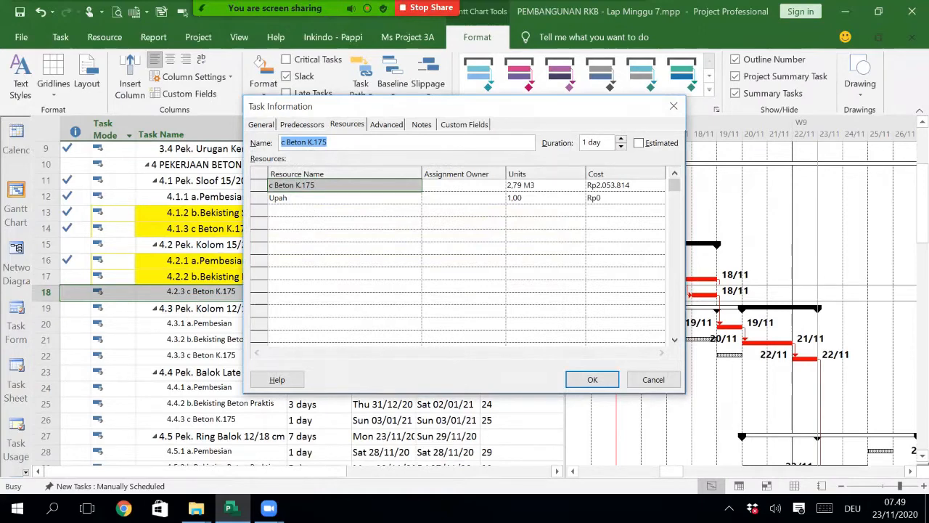
{"action": "left_click", "coordinate": [653, 379]}
{"action": "left_click", "coordinate": [444, 372]}
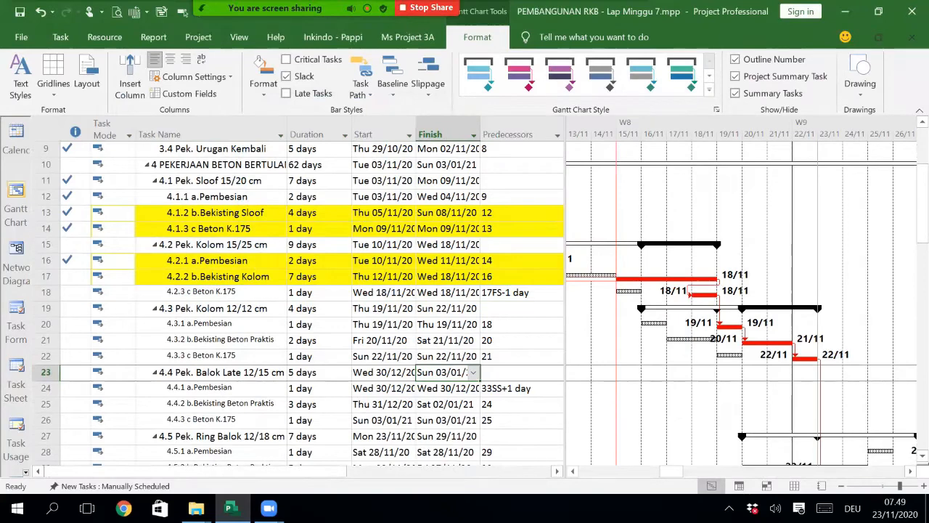
{"action": "left_click", "coordinate": [517, 292]}
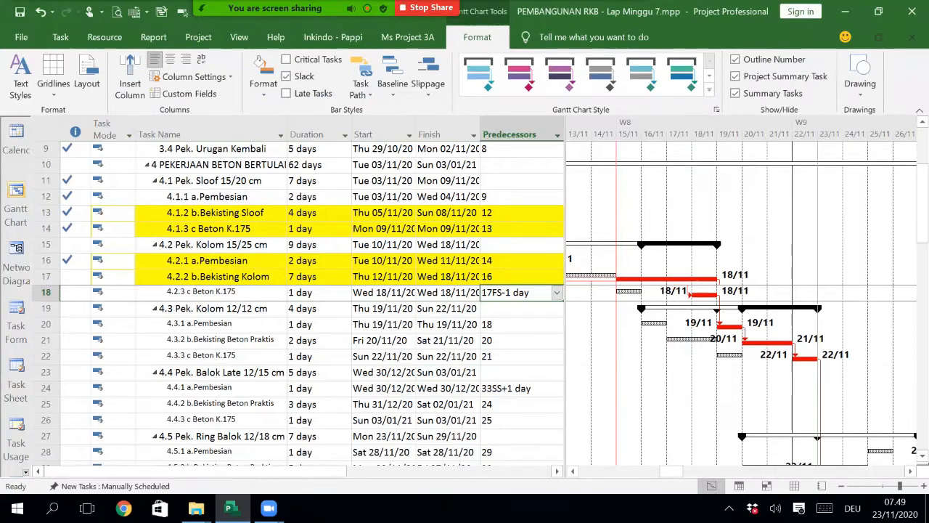
{"action": "left_click", "coordinate": [45, 293]}
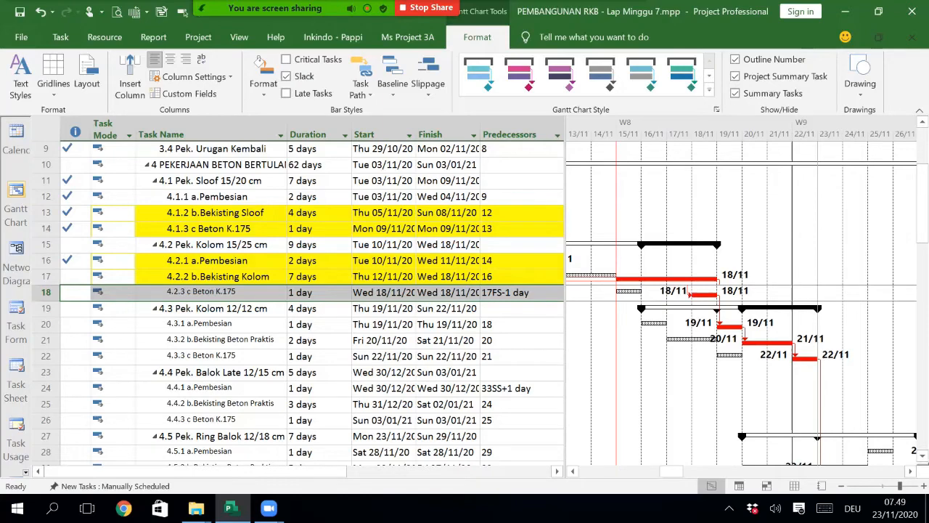
Step: Set the predecessor of task 4.3.1 a.Pembesian to 18FS-1 day so it overlaps 4.2.3 c Beton K.175 by one day
{"action": "scroll", "coordinate": [298, 304], "scroll_direction": "down", "scroll_amount": 2}
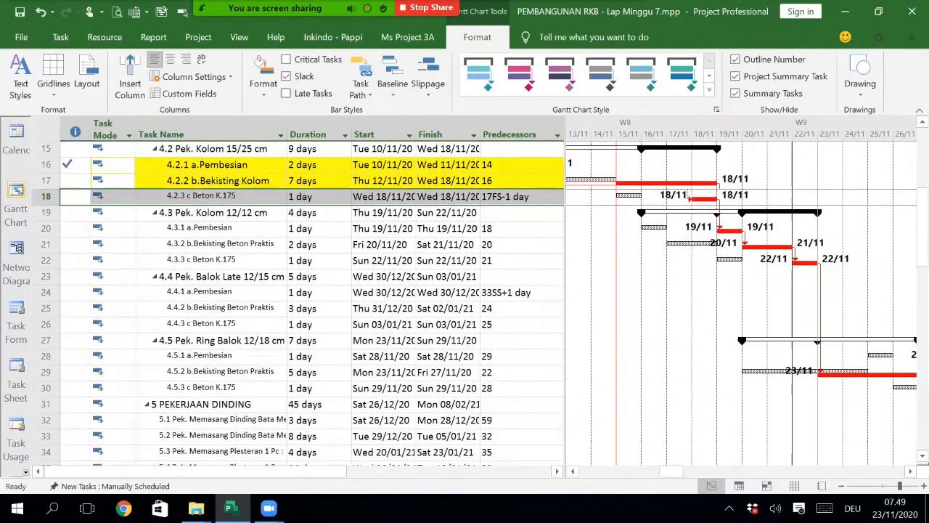
{"action": "scroll", "coordinate": [298, 305], "scroll_direction": "up", "scroll_amount": 1}
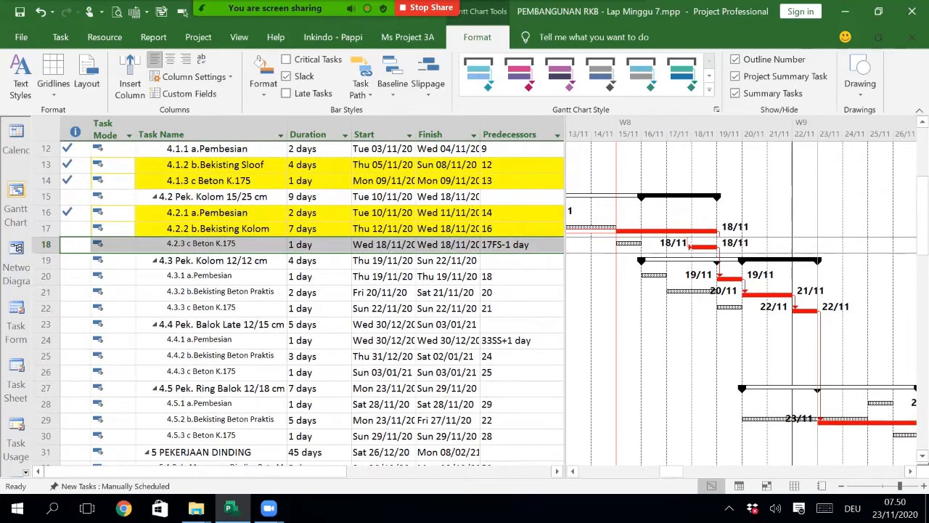
{"action": "left_click", "coordinate": [519, 276]}
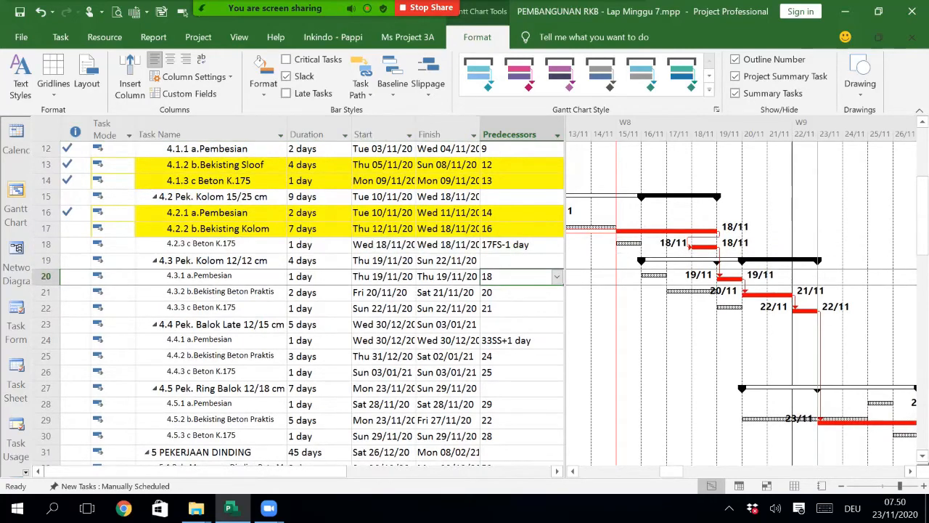
{"action": "key", "text": "F2"}
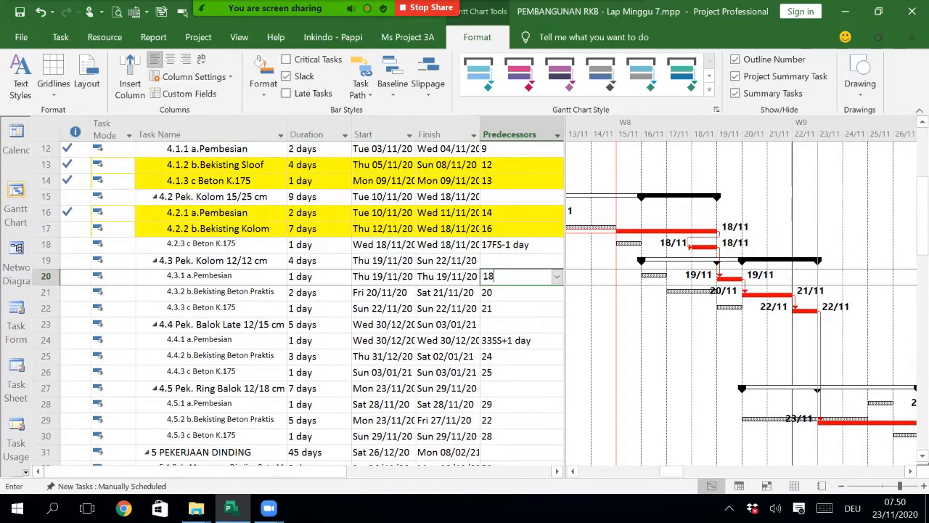
{"action": "type", "text": "fs-1"}
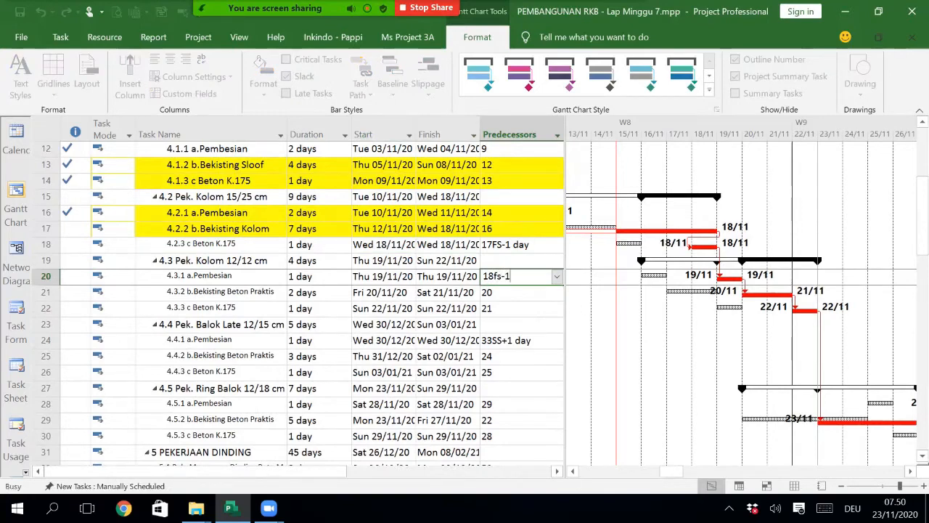
{"action": "key", "text": "Return"}
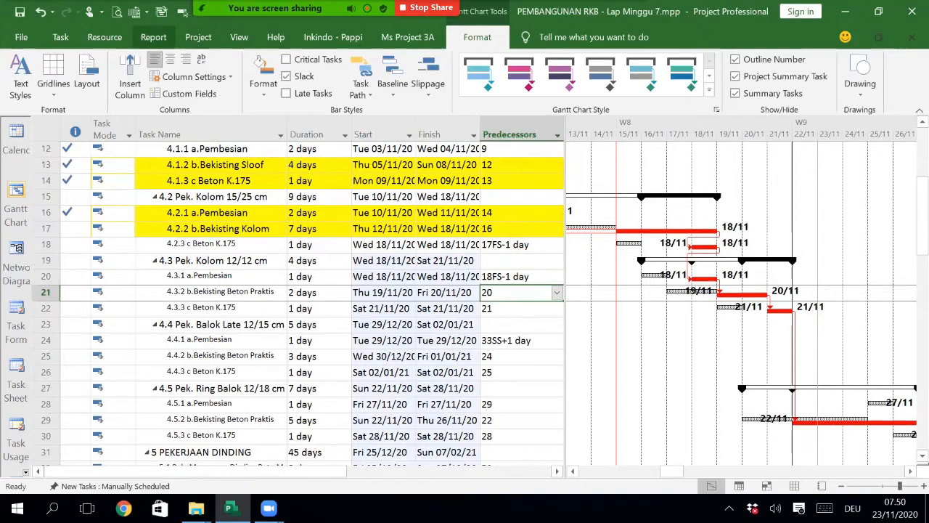
Step: Reopen the custom Laporan Progress report and check the deviasi waktu akhir value after the overlap of task 4.3.1
{"action": "left_click", "coordinate": [154, 37]}
{"action": "left_click", "coordinate": [309, 73]}
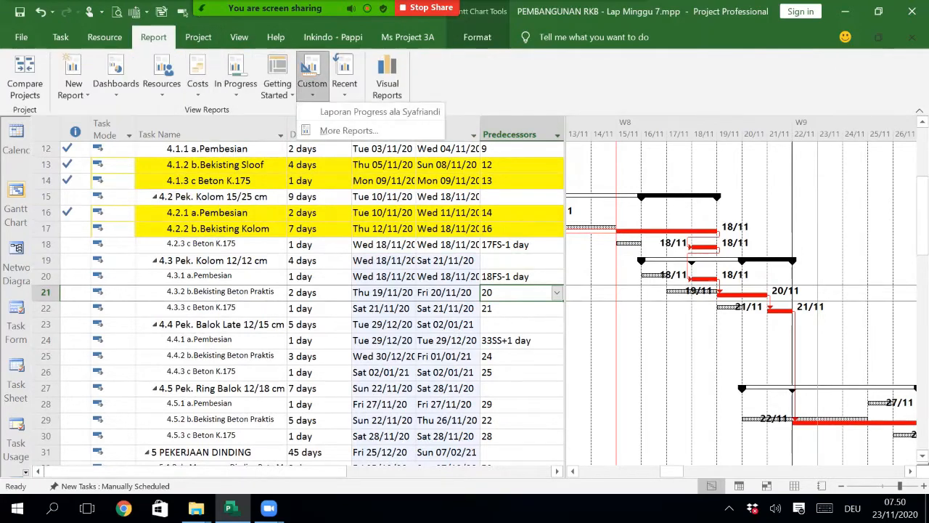
{"action": "left_click", "coordinate": [319, 129]}
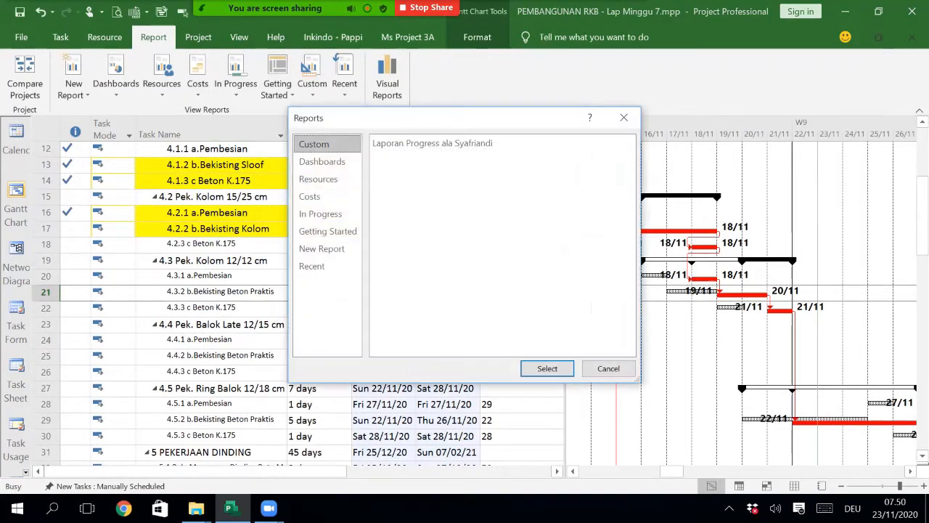
{"action": "left_click", "coordinate": [608, 368]}
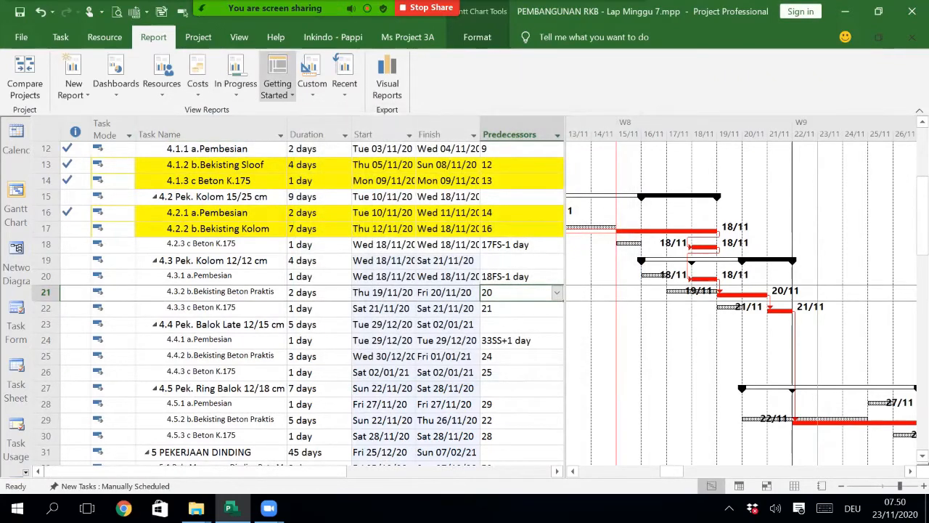
{"action": "left_click", "coordinate": [310, 72]}
{"action": "left_click", "coordinate": [341, 118]}
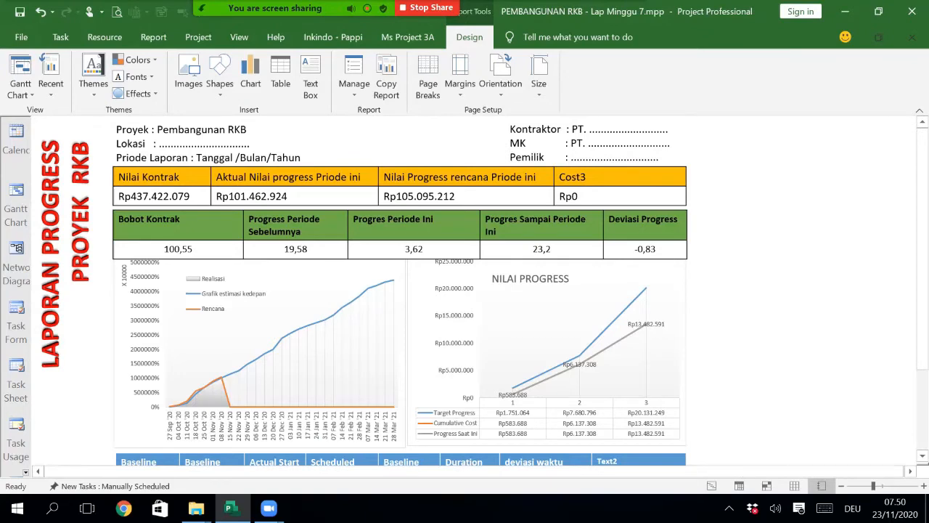
{"action": "scroll", "coordinate": [435, 290], "scroll_direction": "down", "scroll_amount": 2}
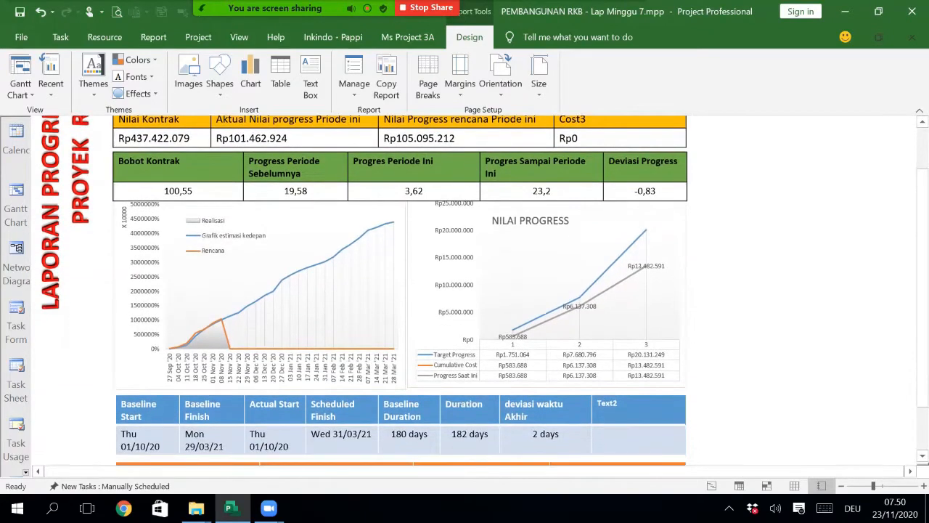
{"action": "left_click", "coordinate": [559, 433]}
{"action": "left_click_drag", "start_coordinate": [559, 434], "coordinate": [533, 433]}
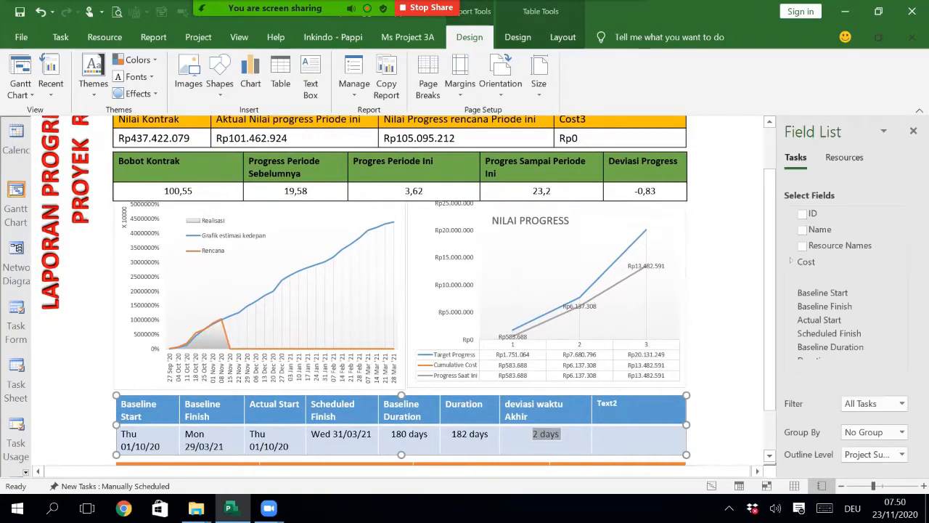
Step: Return to the Gantt chart and set the predecessor of task 4.3.2 b.Bekisting Beton Praktis to 20FS-1 day
{"action": "left_click", "coordinate": [16, 203]}
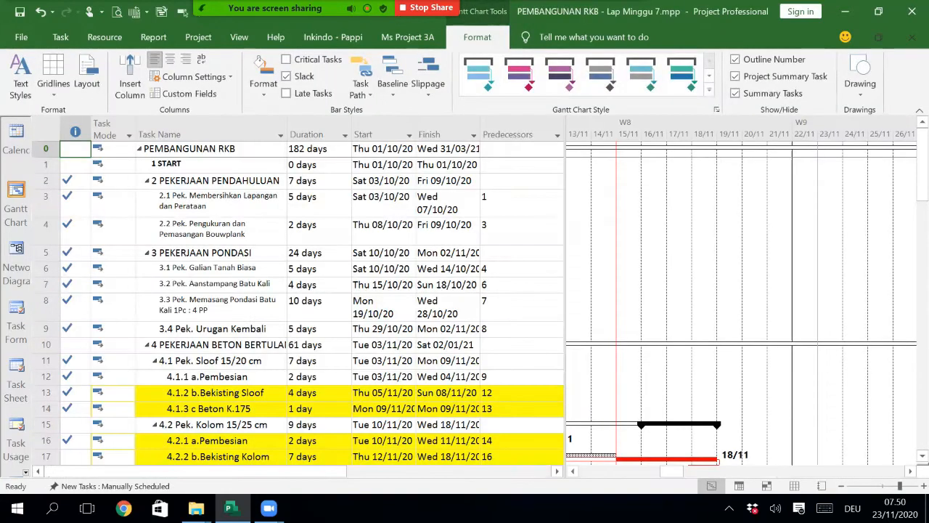
{"action": "scroll", "coordinate": [290, 305], "scroll_direction": "down", "scroll_amount": 6}
{"action": "scroll", "coordinate": [290, 305], "scroll_direction": "up", "scroll_amount": 2}
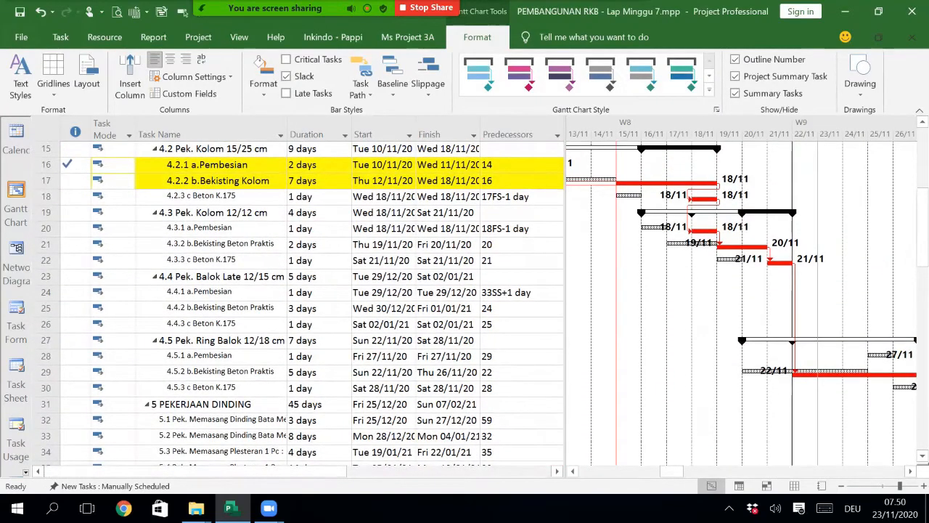
{"action": "left_click", "coordinate": [517, 244]}
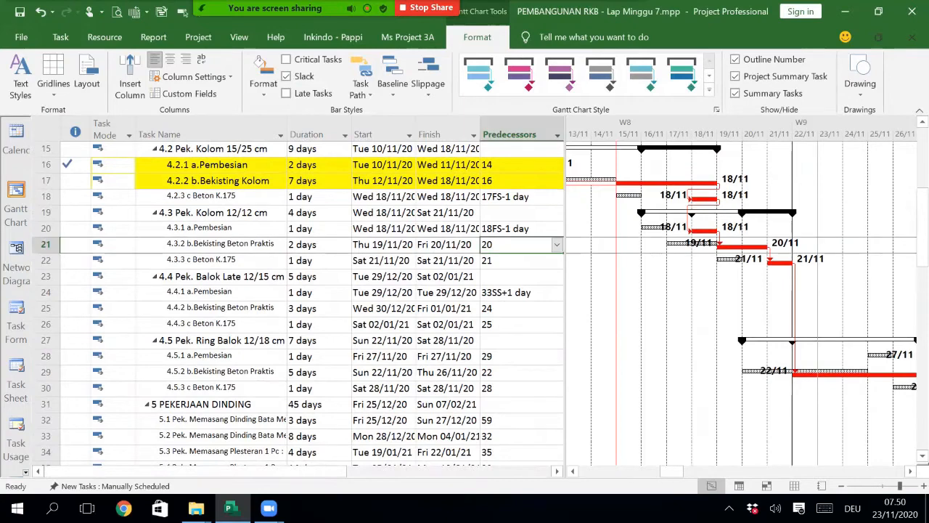
{"action": "key", "text": "F2"}
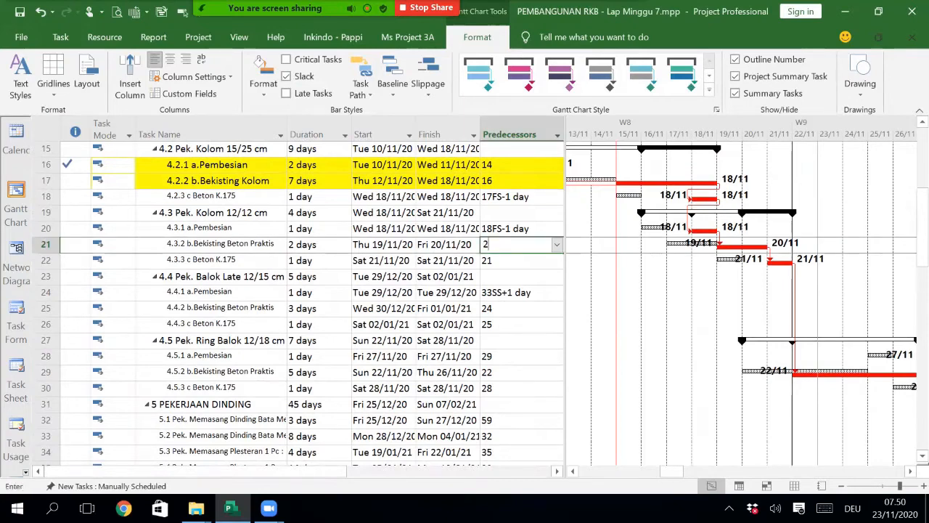
{"action": "type", "text": "fs-"}
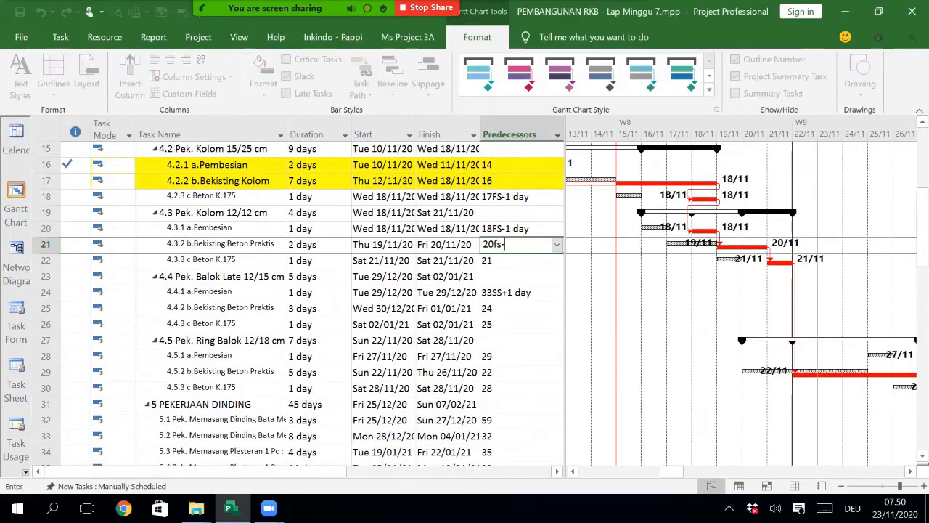
{"action": "type", "text": "1"}
{"action": "key", "text": "Return"}
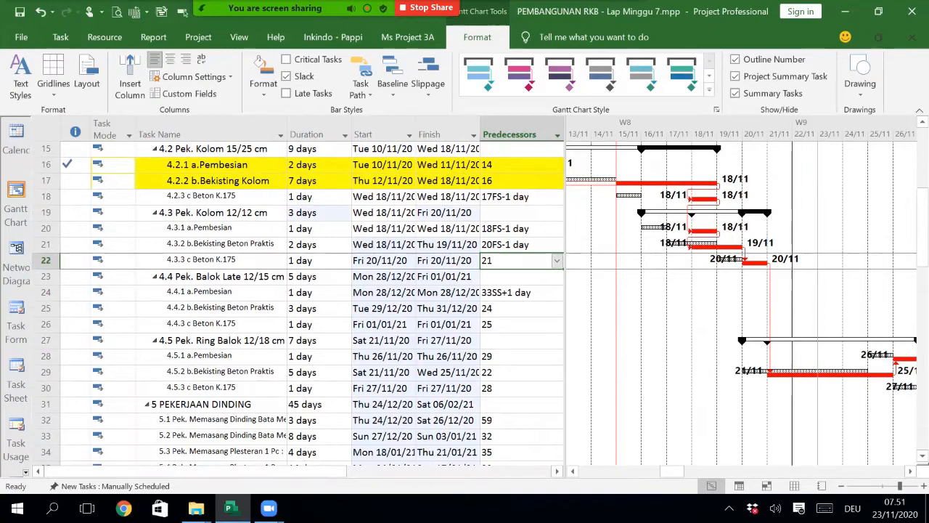
Step: Set the predecessor of task 4.3.3 c Beton K.175 to 21FS-1 day so it overlaps the formwork task by one day
{"action": "key", "text": "F2"}
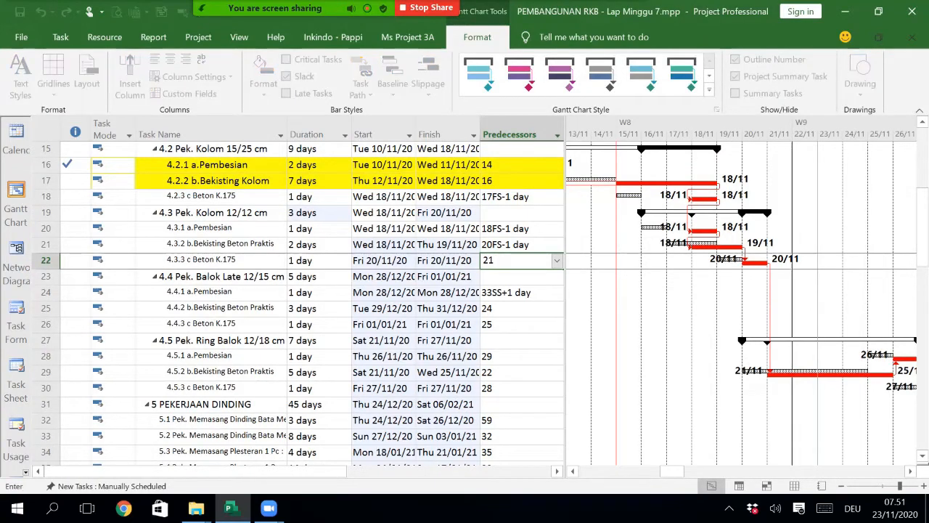
{"action": "type", "text": "fs-1"}
{"action": "key", "text": "Return"}
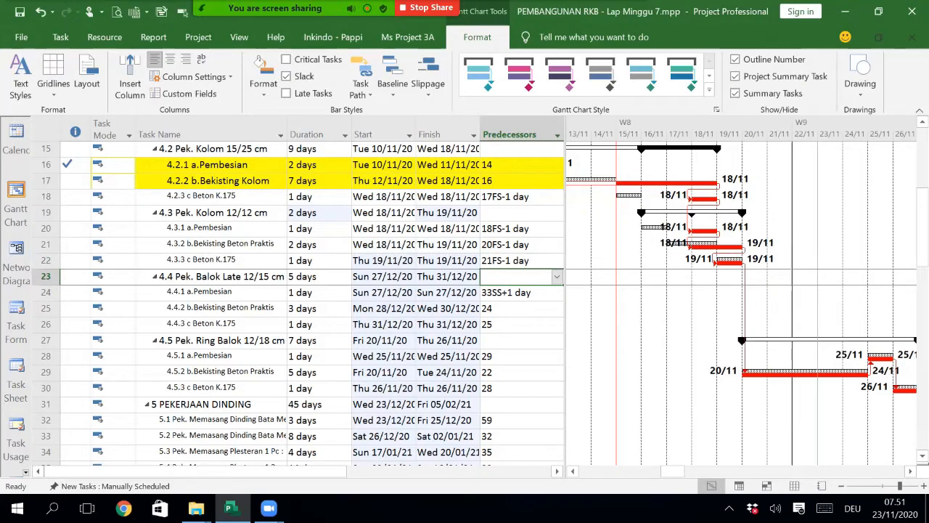
Step: Reopen the custom Laporan Progress report and go to its schedule and milestone tables below the charts
{"action": "mouse_move", "coordinate": [708, 247]}
{"action": "scroll", "coordinate": [465, 305], "scroll_direction": "up", "scroll_amount": 2}
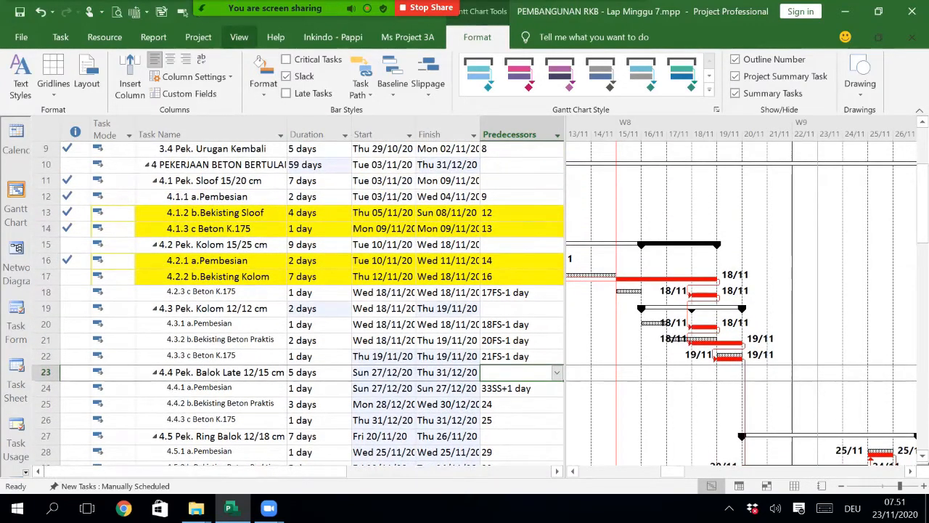
{"action": "left_click", "coordinate": [238, 37]}
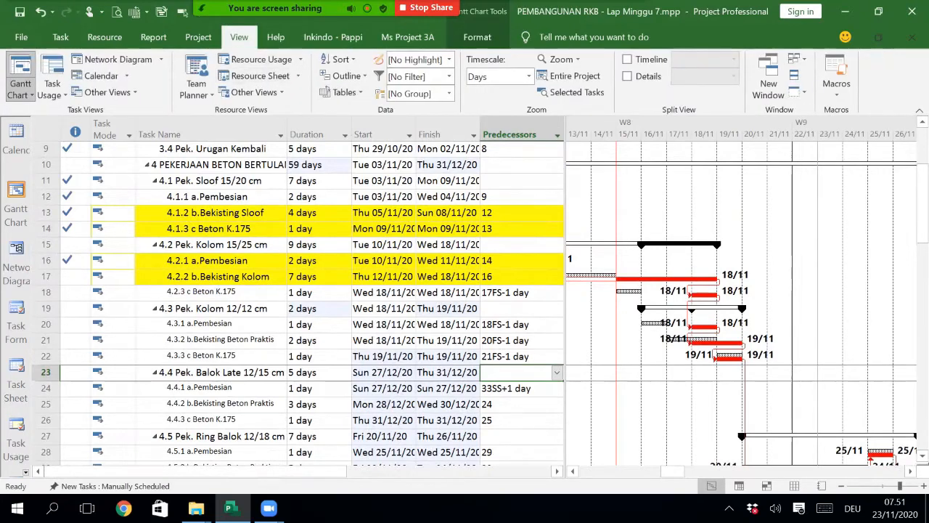
{"action": "left_click", "coordinate": [198, 37]}
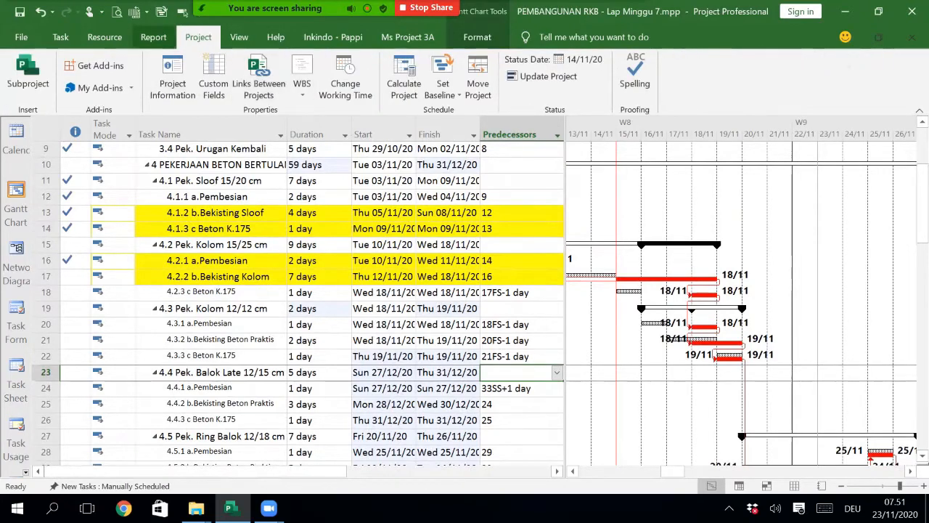
{"action": "left_click", "coordinate": [153, 37]}
{"action": "left_click", "coordinate": [312, 80]}
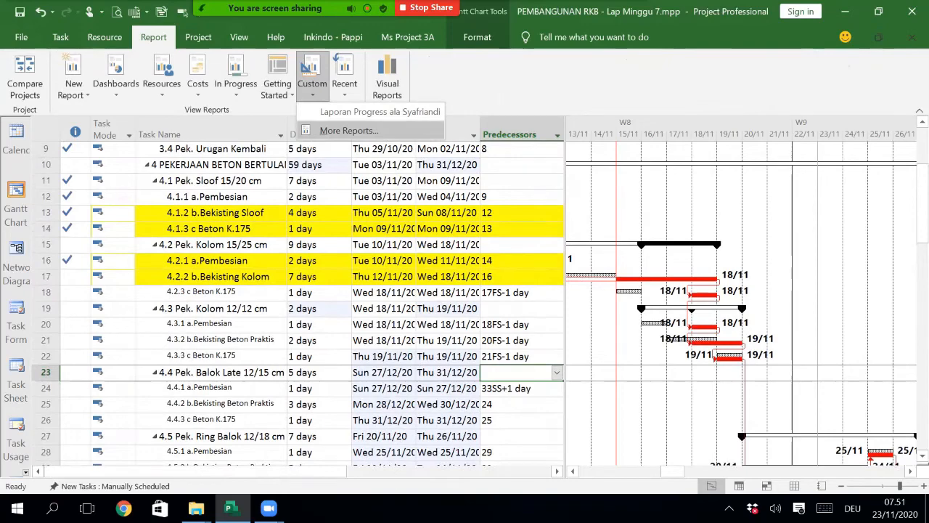
{"action": "left_click", "coordinate": [379, 112]}
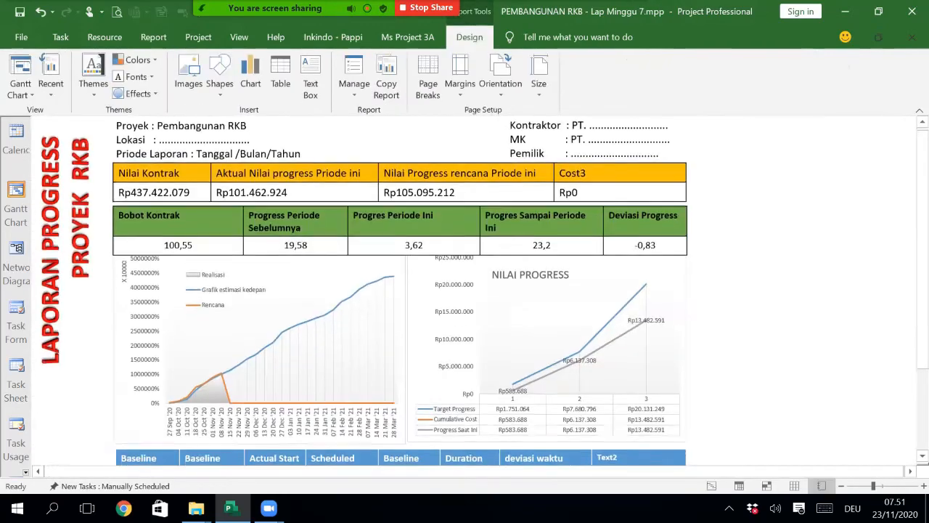
{"action": "scroll", "coordinate": [465, 290], "scroll_direction": "down", "scroll_amount": 2}
{"action": "scroll", "coordinate": [465, 290], "scroll_direction": "down", "scroll_amount": 4}
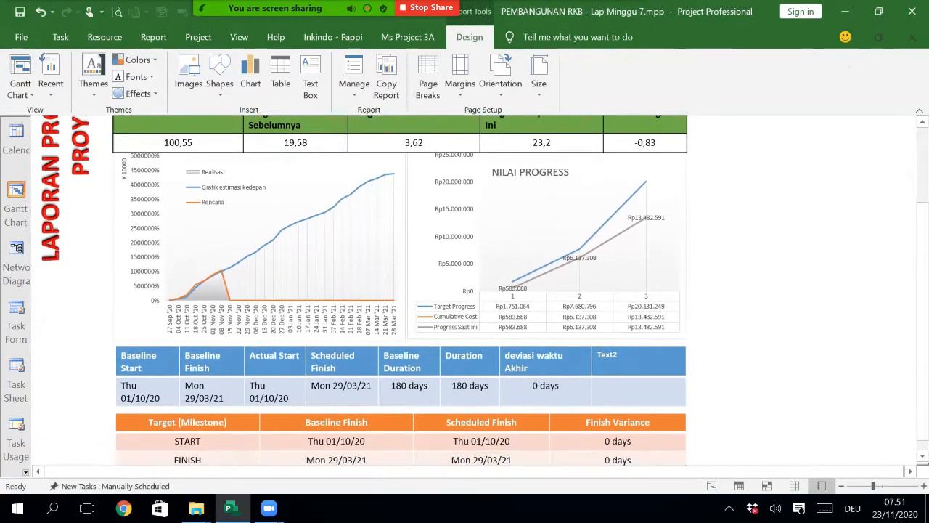
{"action": "scroll", "coordinate": [464, 290], "scroll_direction": "down", "scroll_amount": 1}
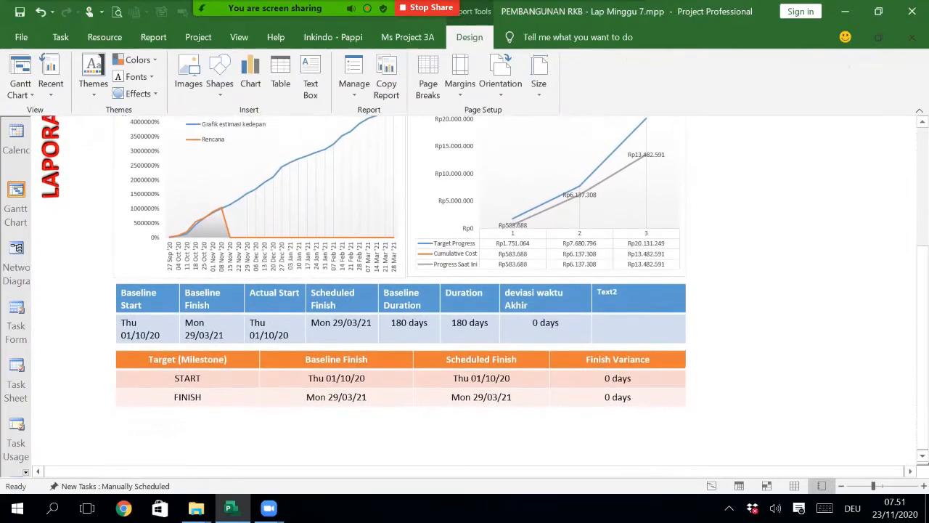
{"action": "scroll", "coordinate": [465, 291], "scroll_direction": "up", "scroll_amount": 1}
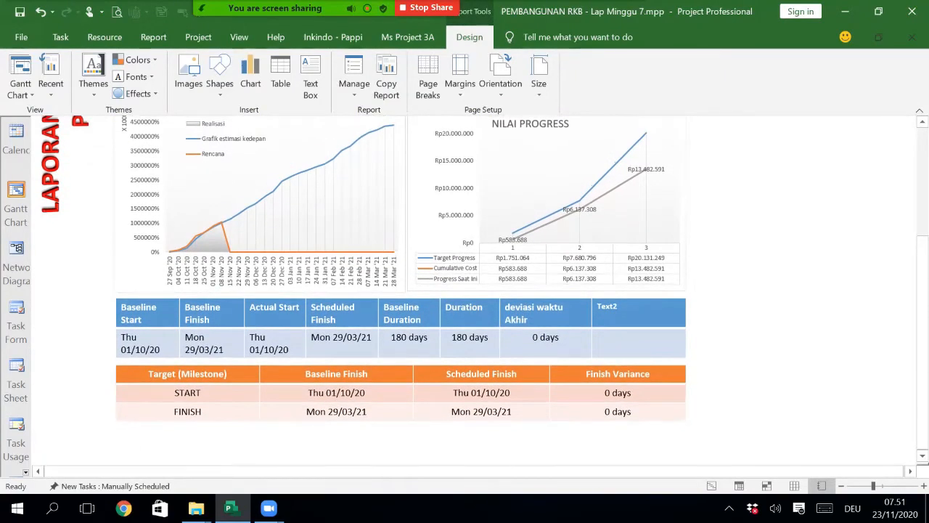
{"action": "scroll", "coordinate": [464, 291], "scroll_direction": "up", "scroll_amount": 1}
Step: Compare the baseline duration, duration and deviasi waktu akhir values in the report's schedule table
{"action": "left_click_drag", "start_coordinate": [462, 347], "coordinate": [452, 347]}
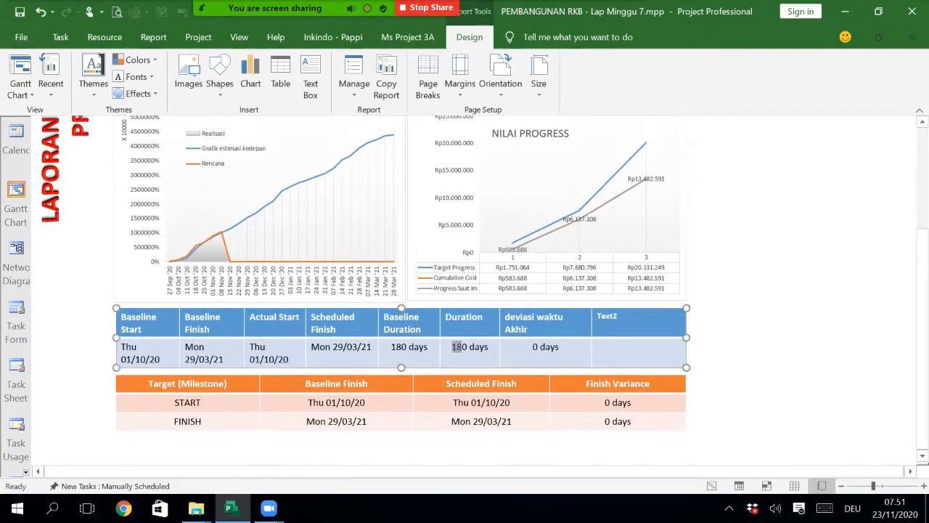
{"action": "left_click_drag", "start_coordinate": [391, 346], "coordinate": [429, 347]}
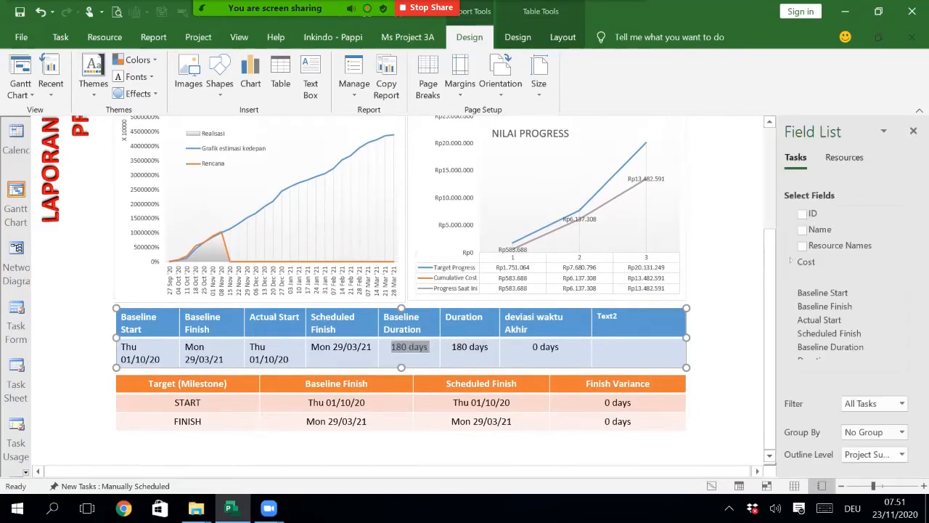
{"action": "left_click", "coordinate": [475, 347]}
{"action": "left_click_drag", "start_coordinate": [490, 347], "coordinate": [451, 347]}
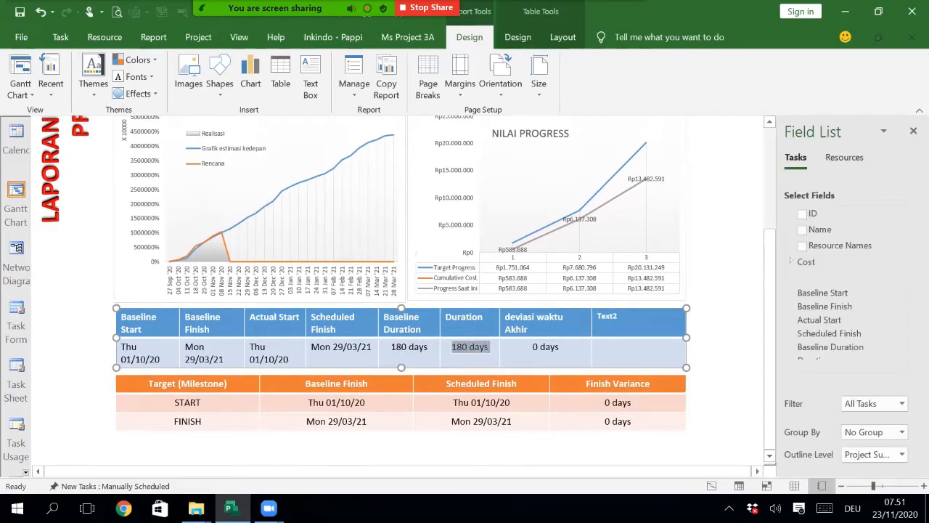
{"action": "scroll", "coordinate": [409, 278], "scroll_direction": "up", "scroll_amount": 1}
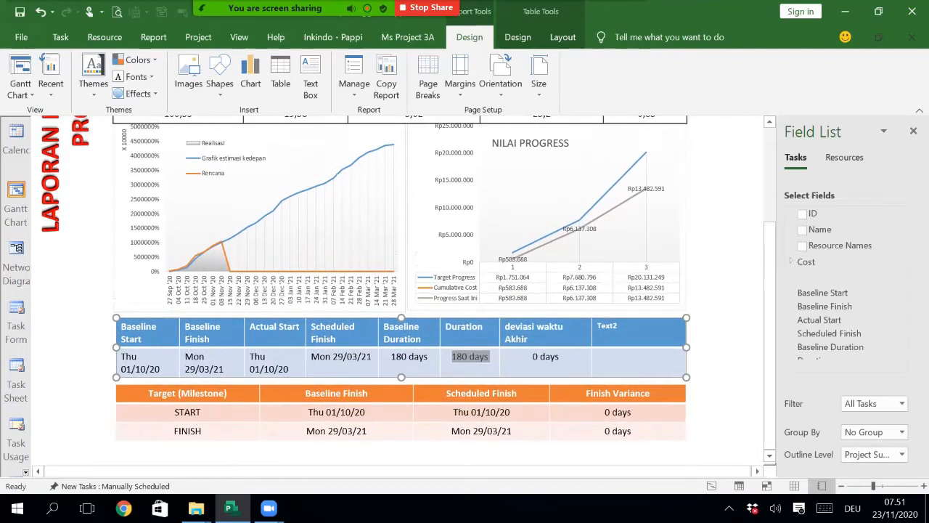
{"action": "key", "text": "Tab"}
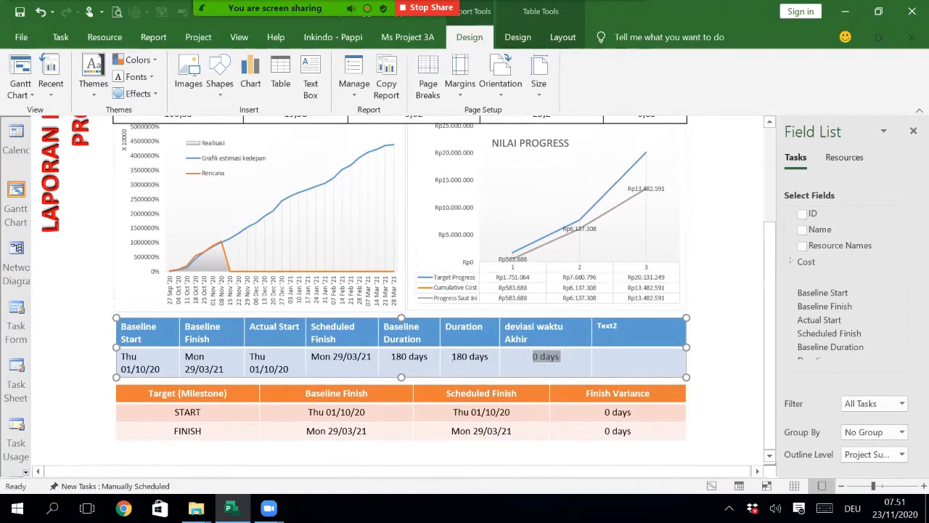
Step: Return to the Gantt chart and widen the bar chart area so the task table ends at the Finish column
{"action": "left_click", "coordinate": [16, 203]}
{"action": "scroll", "coordinate": [312, 291], "scroll_direction": "down", "scroll_amount": 4}
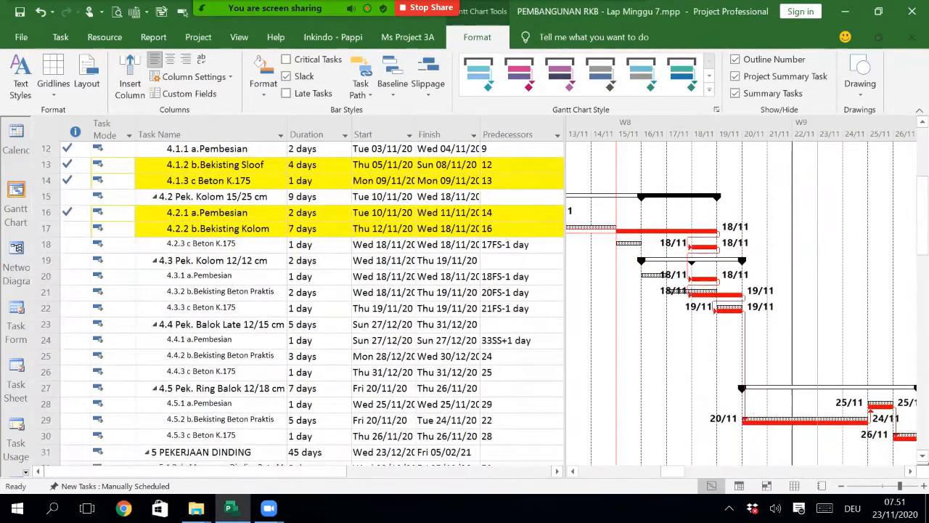
{"action": "scroll", "coordinate": [312, 305], "scroll_direction": "down", "scroll_amount": 1}
{"action": "scroll", "coordinate": [312, 305], "scroll_direction": "up", "scroll_amount": 4}
{"action": "scroll", "coordinate": [312, 305], "scroll_direction": "down", "scroll_amount": 3}
{"action": "left_click_drag", "start_coordinate": [565, 228], "coordinate": [482, 227]}
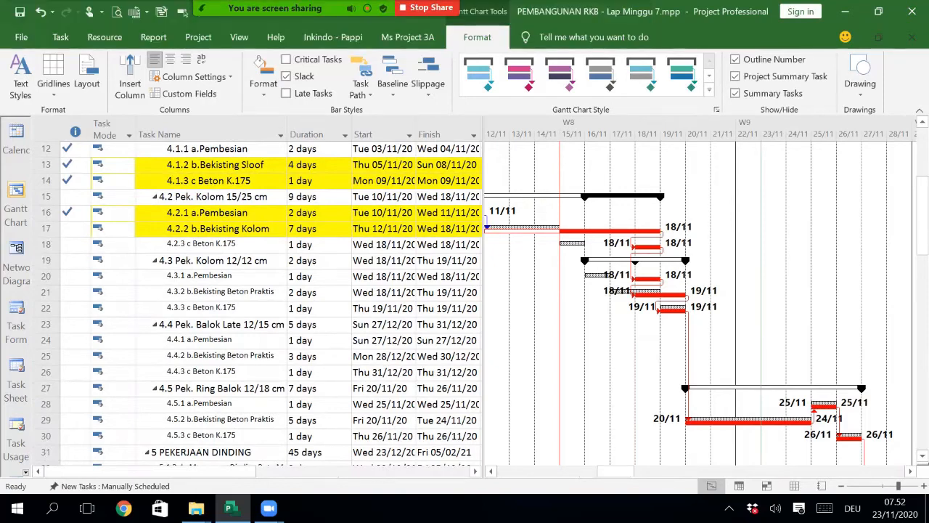
Step: Review the Gantt bars and critical links of the concrete tasks from section 4.1 Pek. Sloof through 4.5 Pek. Ring Balok
{"action": "scroll", "coordinate": [464, 303], "scroll_direction": "down", "scroll_amount": 2}
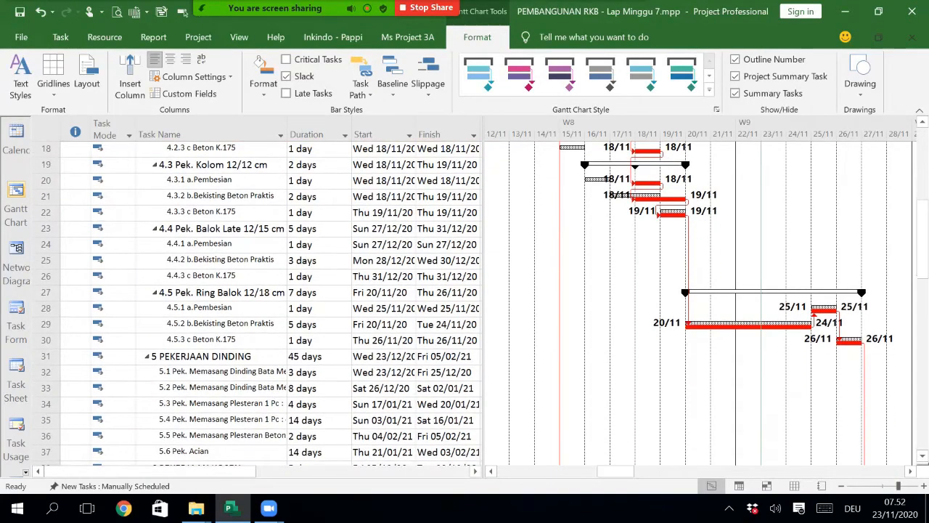
{"action": "scroll", "coordinate": [464, 304], "scroll_direction": "down", "scroll_amount": 1}
{"action": "scroll", "coordinate": [465, 303], "scroll_direction": "up", "scroll_amount": 3}
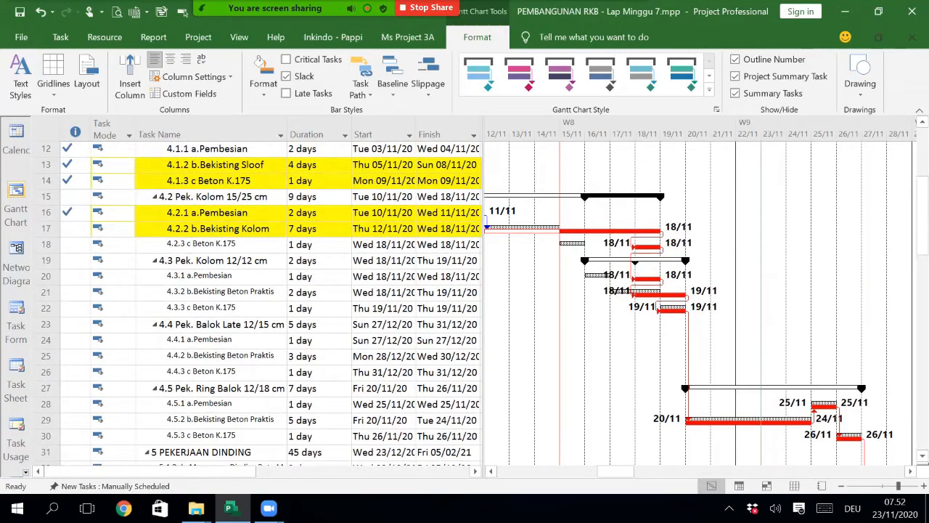
{"action": "left_click_drag", "start_coordinate": [616, 471], "coordinate": [600, 470]}
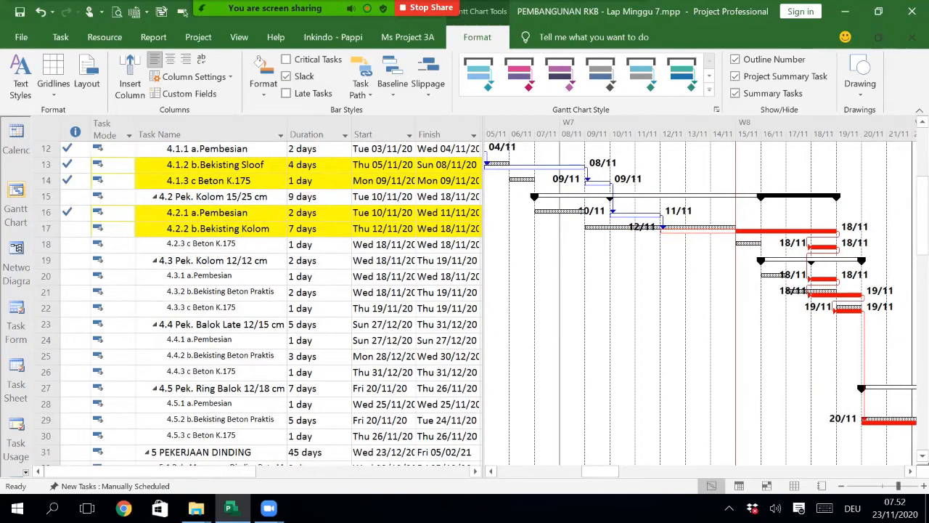
{"action": "scroll", "coordinate": [701, 305], "scroll_direction": "left", "scroll_amount": 3}
{"action": "scroll", "coordinate": [262, 305], "scroll_direction": "up", "scroll_amount": 2}
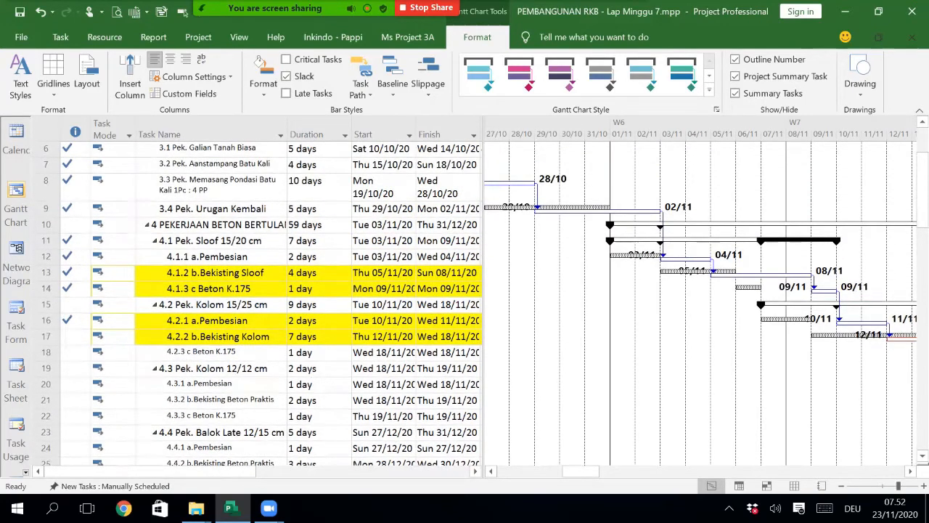
{"action": "mouse_move", "coordinate": [636, 254]}
{"action": "left_click_drag", "start_coordinate": [581, 471], "coordinate": [614, 471]}
{"action": "scroll", "coordinate": [464, 305], "scroll_direction": "down", "scroll_amount": 3}
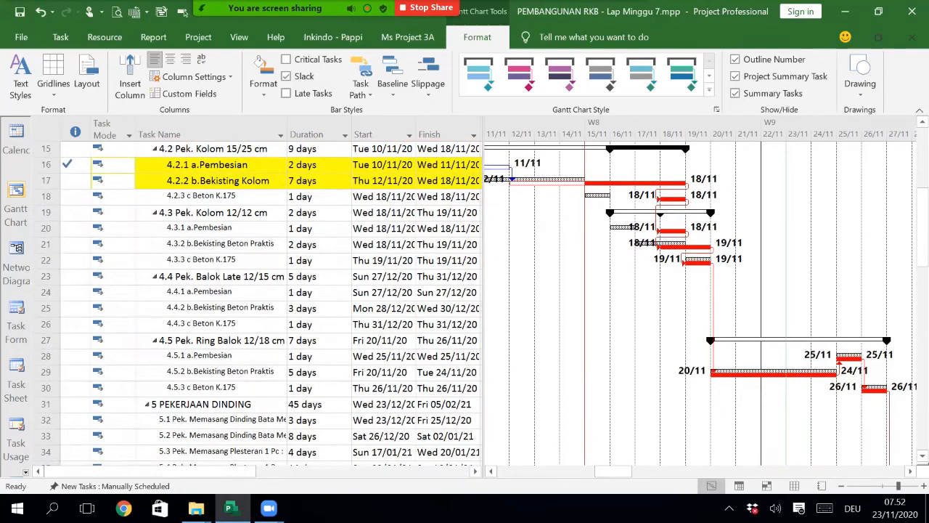
{"action": "scroll", "coordinate": [465, 305], "scroll_direction": "down", "scroll_amount": 2}
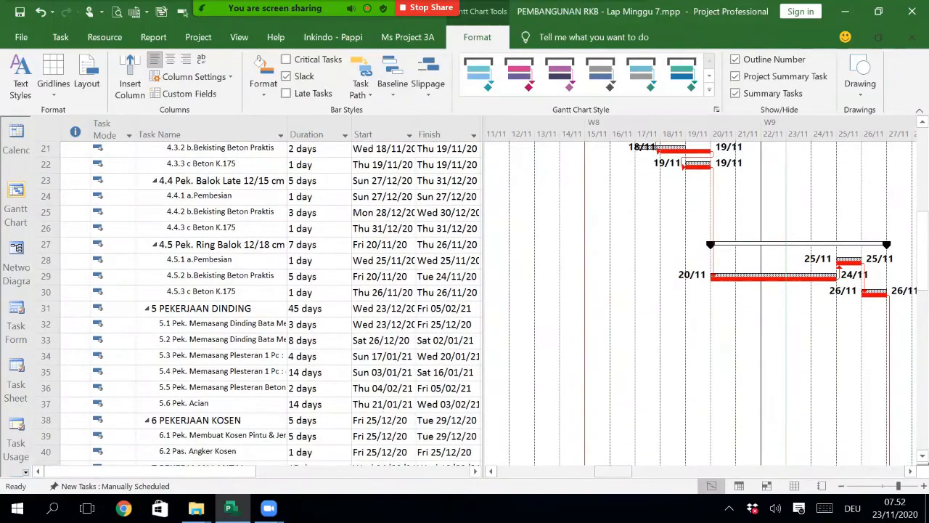
{"action": "left_click_drag", "start_coordinate": [614, 471], "coordinate": [632, 472]}
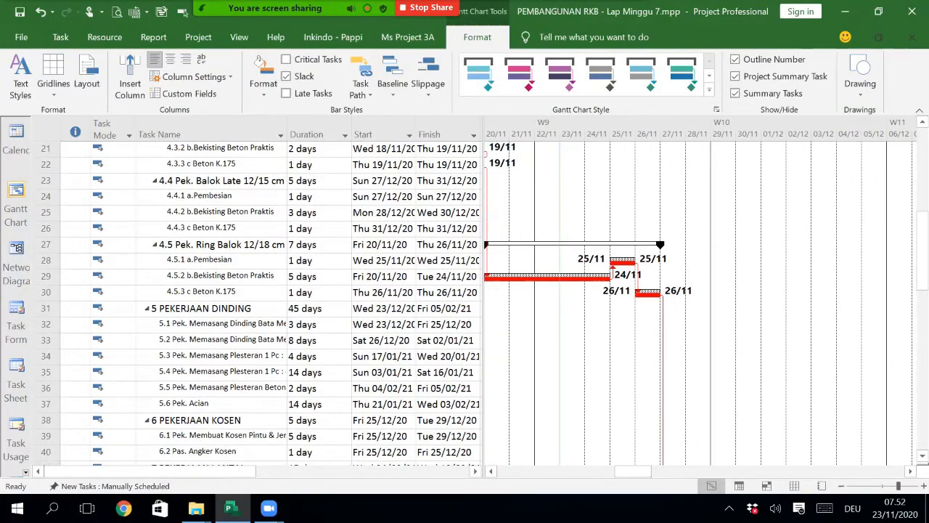
Step: Find milestone 14 FINISH at the end of the schedule and view the advanced settings in its task information
{"action": "scroll", "coordinate": [464, 305], "scroll_direction": "down", "scroll_amount": 17}
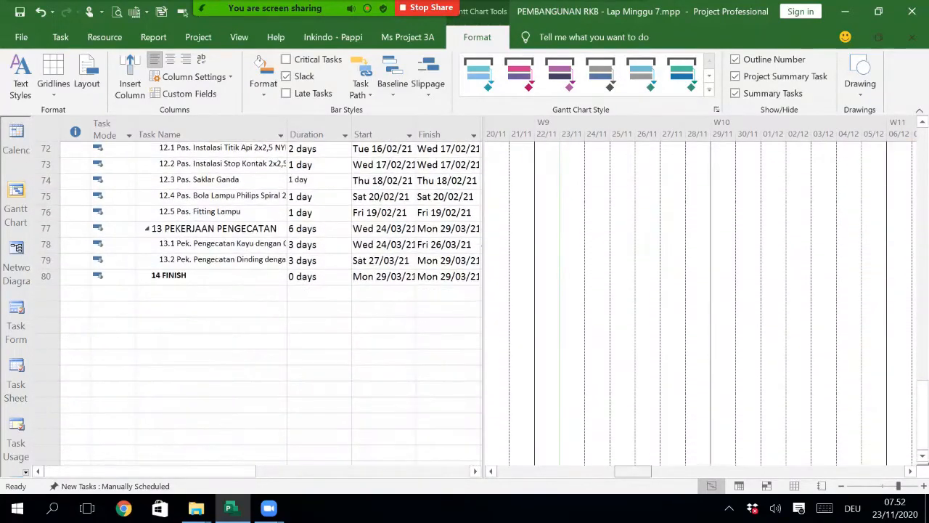
{"action": "left_click_drag", "start_coordinate": [632, 472], "coordinate": [885, 472]}
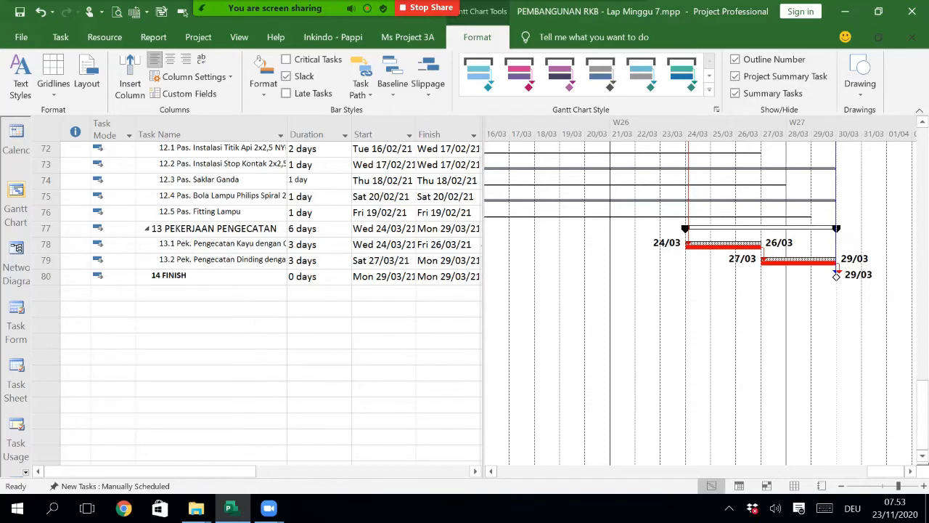
{"action": "left_click", "coordinate": [210, 276]}
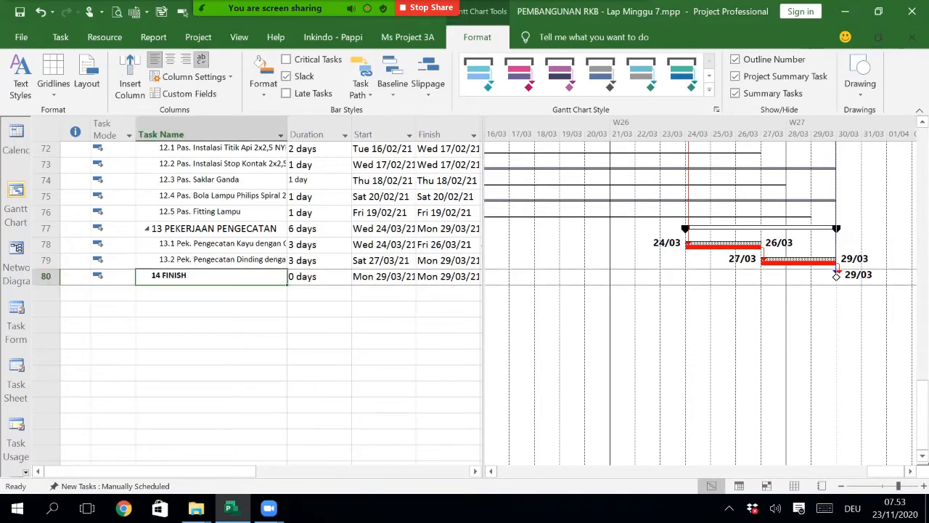
{"action": "key", "text": "shift+F10"}
{"action": "key", "text": "Escape"}
{"action": "key", "text": "F2"}
{"action": "key", "text": "Return"}
{"action": "key", "text": "Up"}
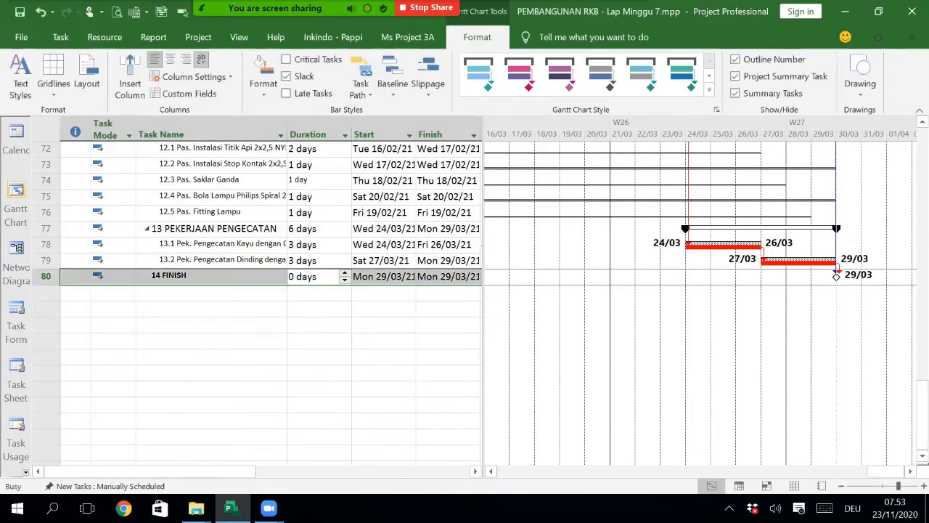
{"action": "key", "text": "shift+F2"}
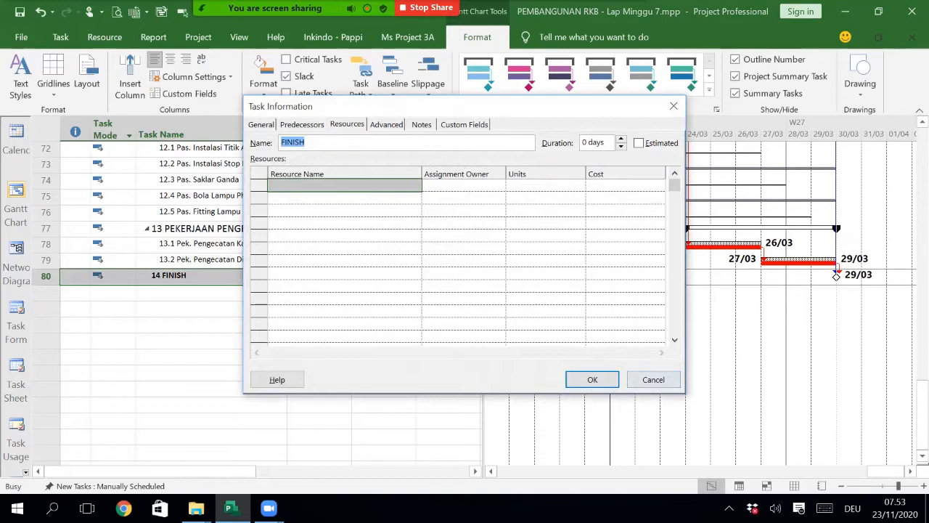
{"action": "key", "text": "ctrl+Tab"}
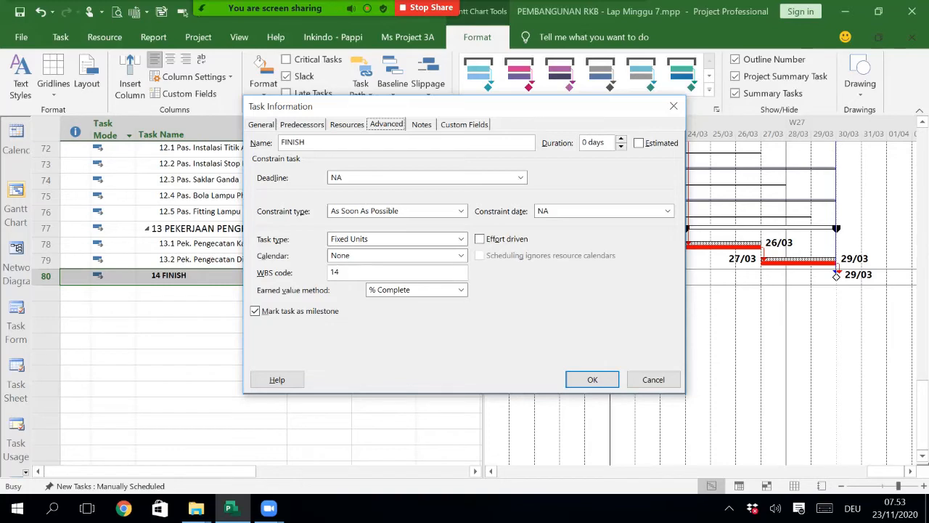
{"action": "key", "text": "Return"}
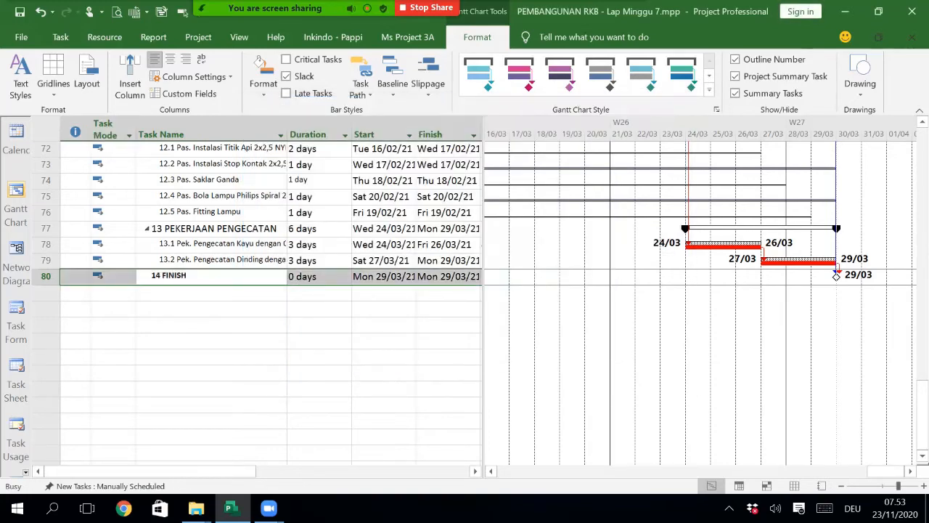
Step: Reopen the task information of milestone 14 FINISH and set its constraint type to Must Finish On
{"action": "key", "text": "shift+F2"}
{"action": "key", "text": "shift+Tab"}
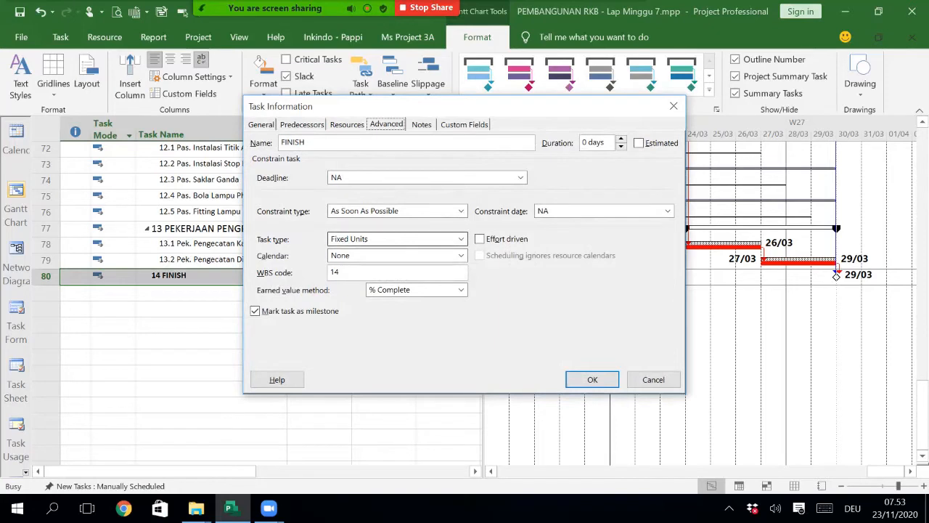
{"action": "key", "text": "alt+Down"}
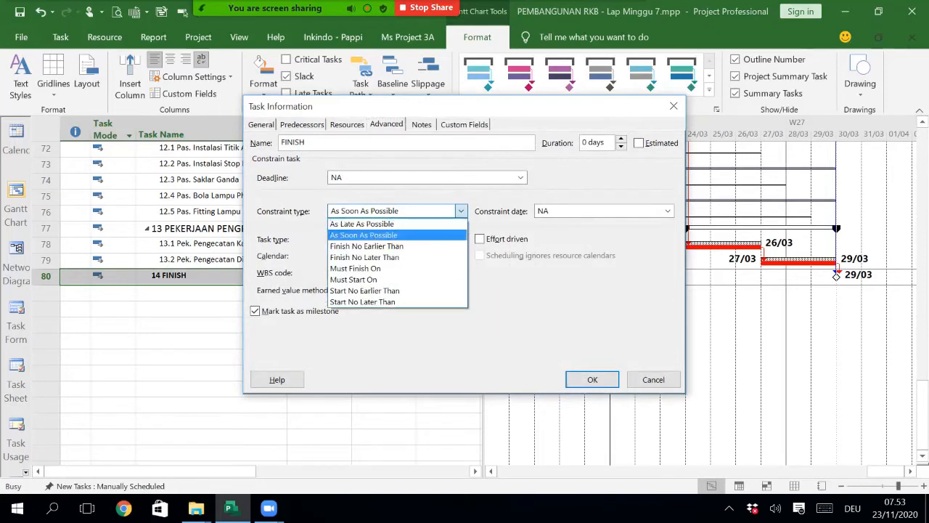
{"action": "key", "text": "Up"}
{"action": "key", "text": "Down"}
{"action": "key", "text": "Down"}
{"action": "key", "text": "Down"}
{"action": "key", "text": "Down"}
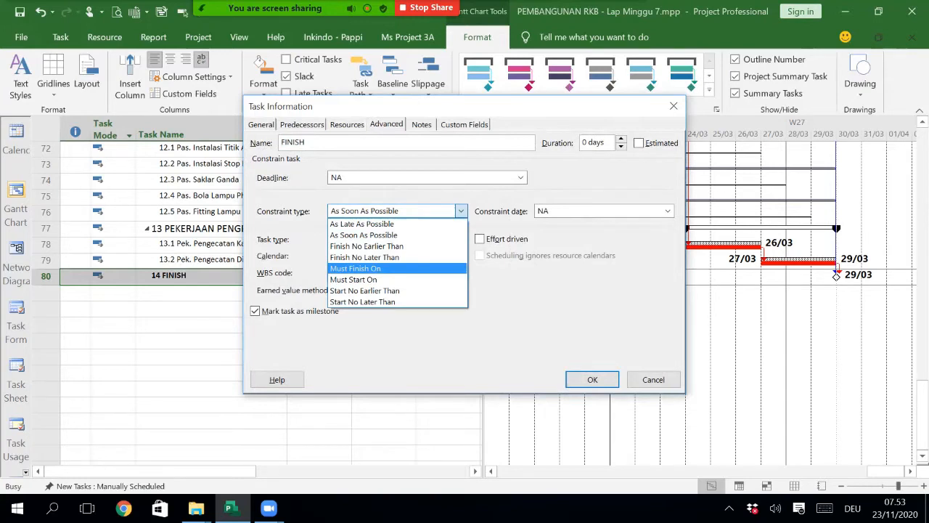
{"action": "key", "text": "Return"}
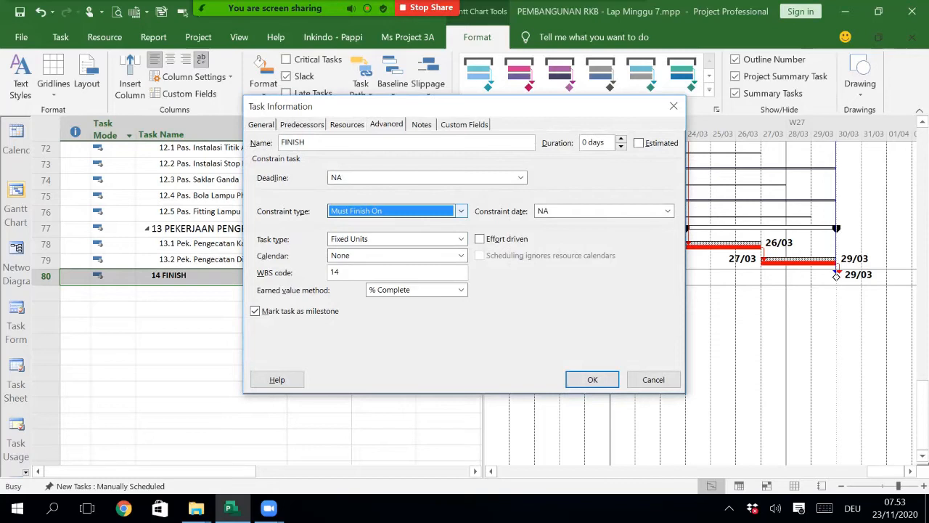
Step: Set the FINISH milestone's constraint date to 31/03/2021 and choose to continue with the Must Finish On constraint
{"action": "left_click", "coordinate": [667, 210]}
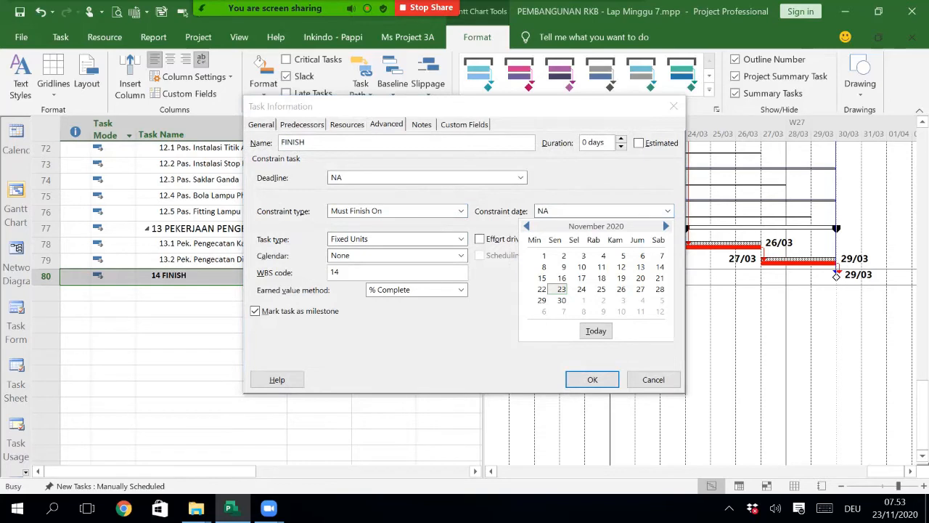
{"action": "left_click", "coordinate": [666, 226]}
{"action": "left_click", "coordinate": [665, 226]}
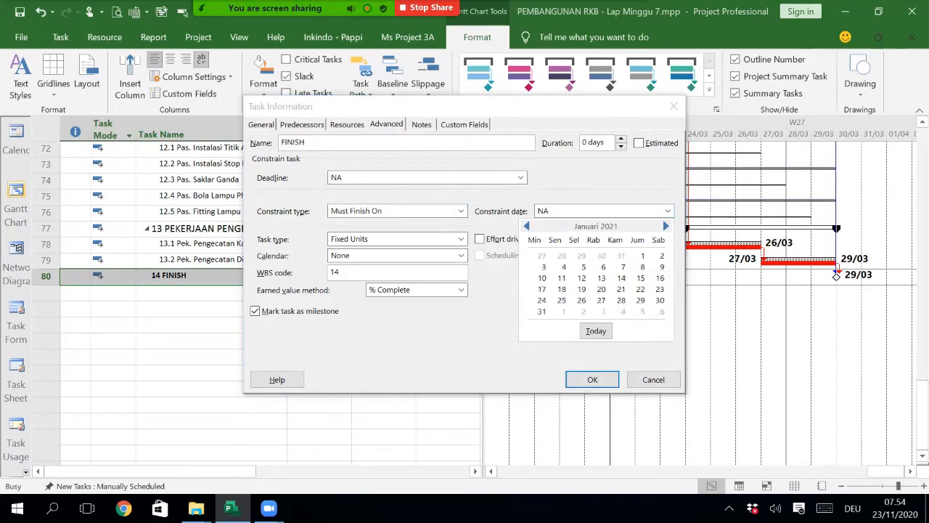
{"action": "left_click", "coordinate": [666, 226]}
{"action": "left_click", "coordinate": [666, 226]}
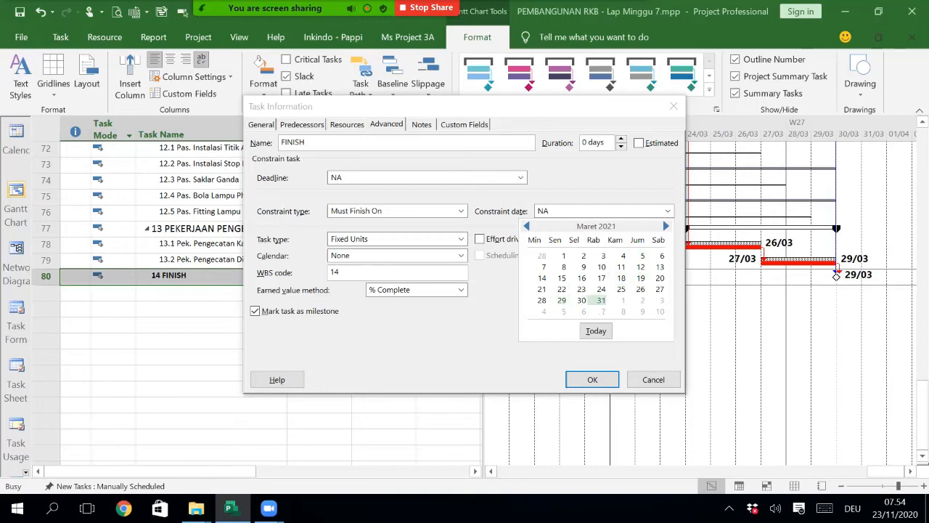
{"action": "left_click", "coordinate": [601, 299]}
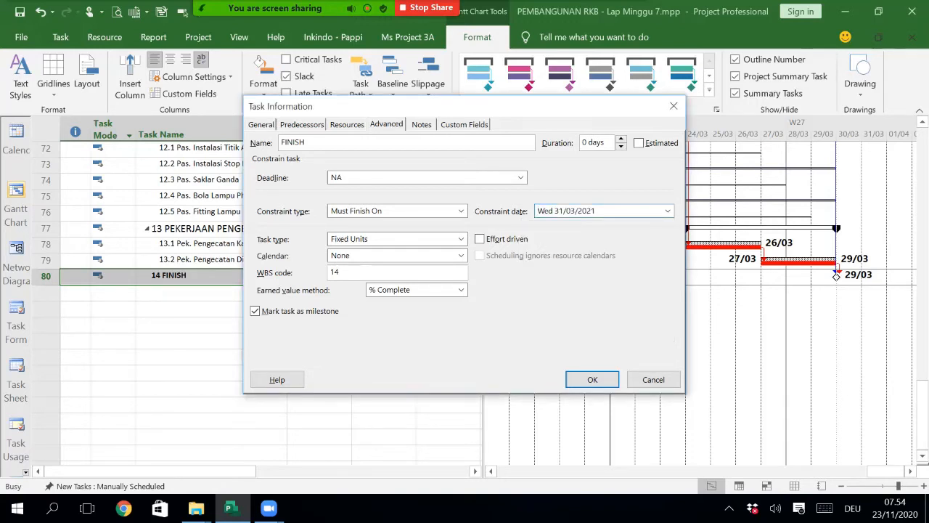
{"action": "left_click", "coordinate": [592, 379]}
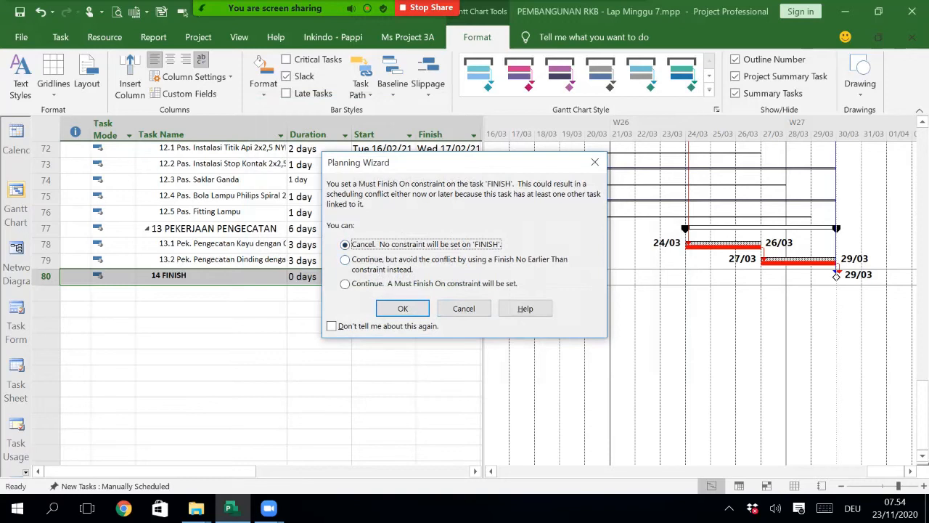
{"action": "left_click", "coordinate": [345, 284]}
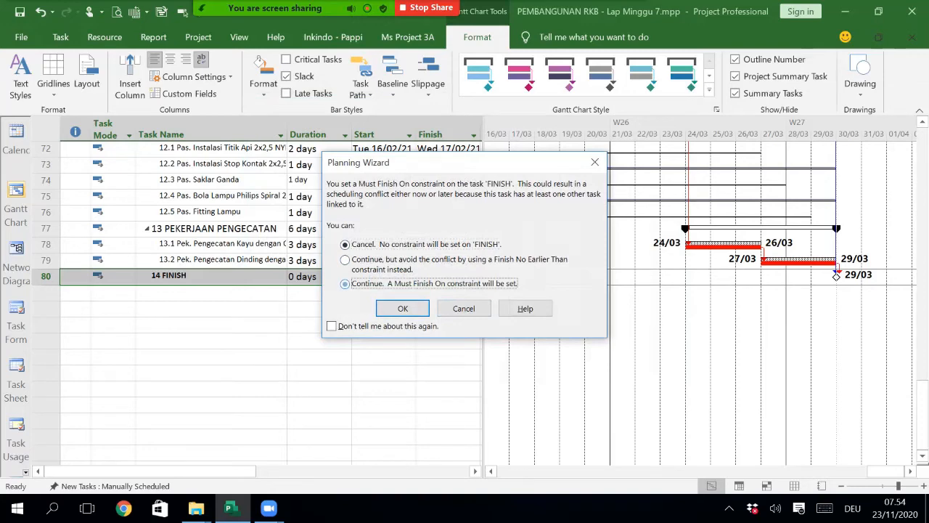
{"action": "left_click", "coordinate": [403, 308]}
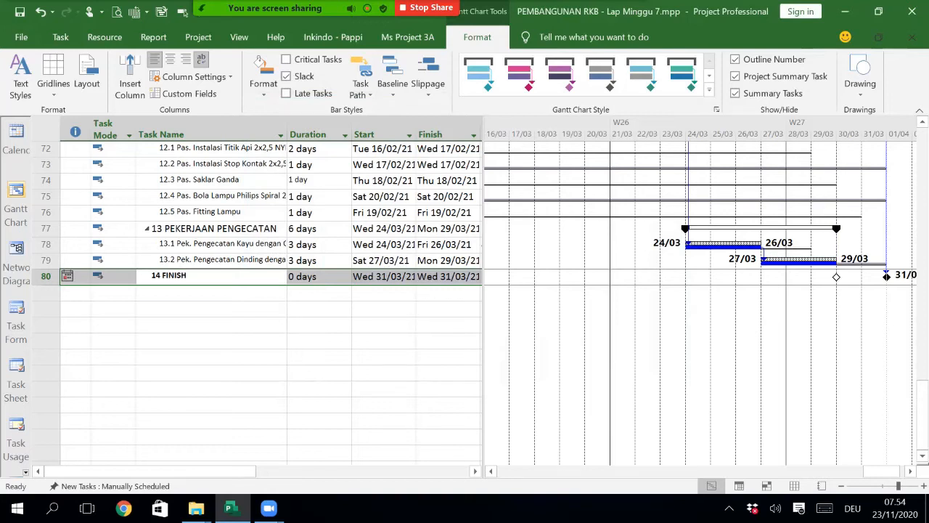
Step: Review the schedule's bars against the constrained FINISH milestone and view the available constraint types in its task information
{"action": "mouse_move", "coordinate": [886, 277]}
{"action": "scroll", "coordinate": [472, 305], "scroll_direction": "up", "scroll_amount": 9}
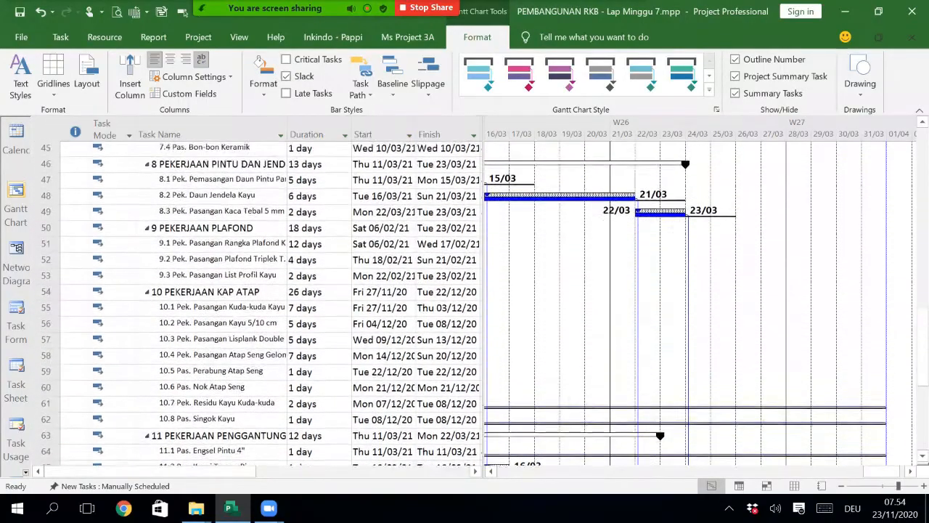
{"action": "scroll", "coordinate": [472, 305], "scroll_direction": "up", "scroll_amount": 11}
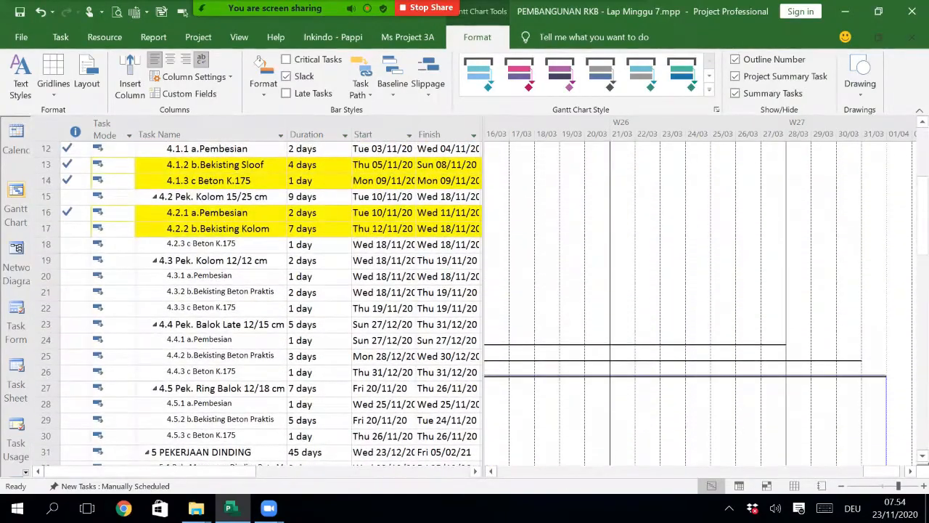
{"action": "scroll", "coordinate": [472, 305], "scroll_direction": "down", "scroll_amount": 18}
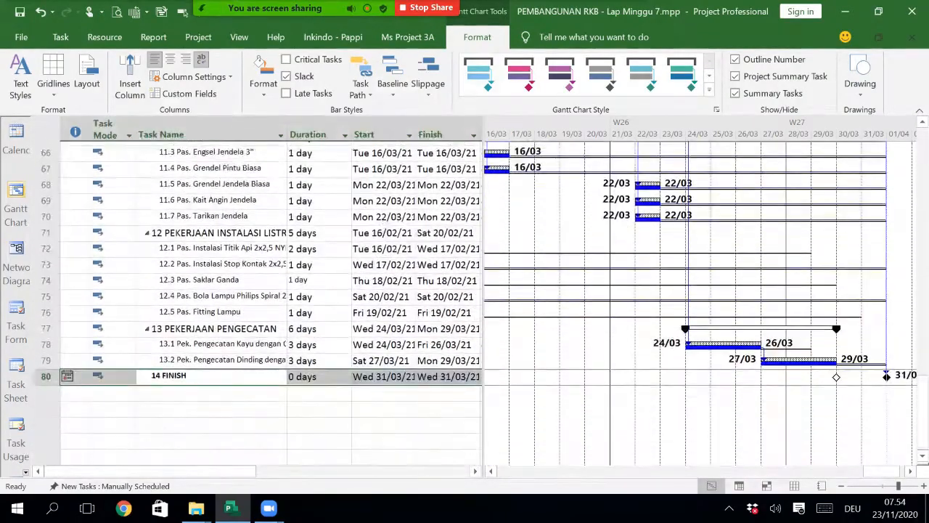
{"action": "scroll", "coordinate": [472, 304], "scroll_direction": "up", "scroll_amount": 1}
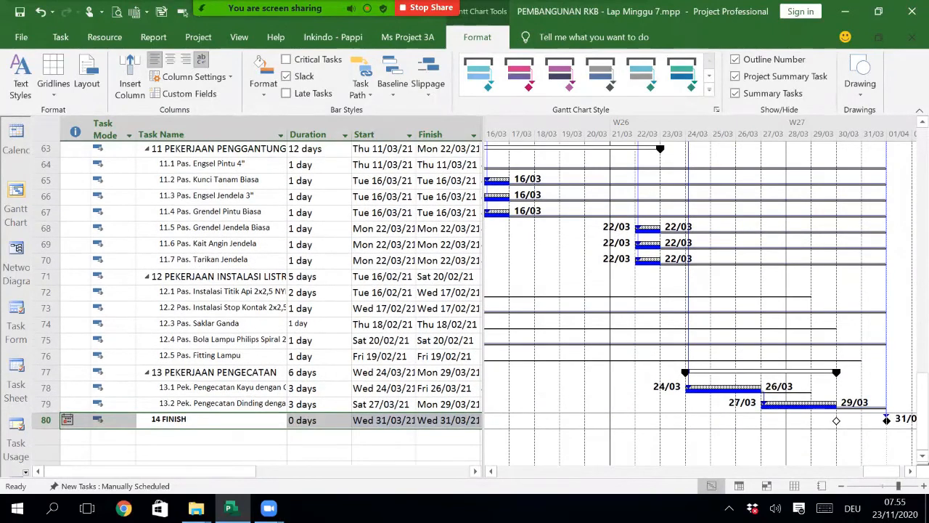
{"action": "right_click", "coordinate": [263, 427]}
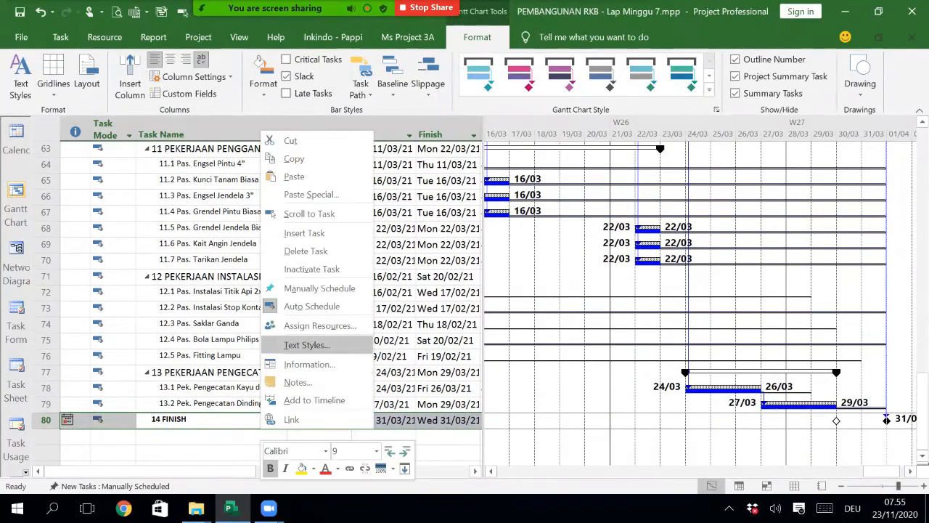
{"action": "key", "text": "Escape"}
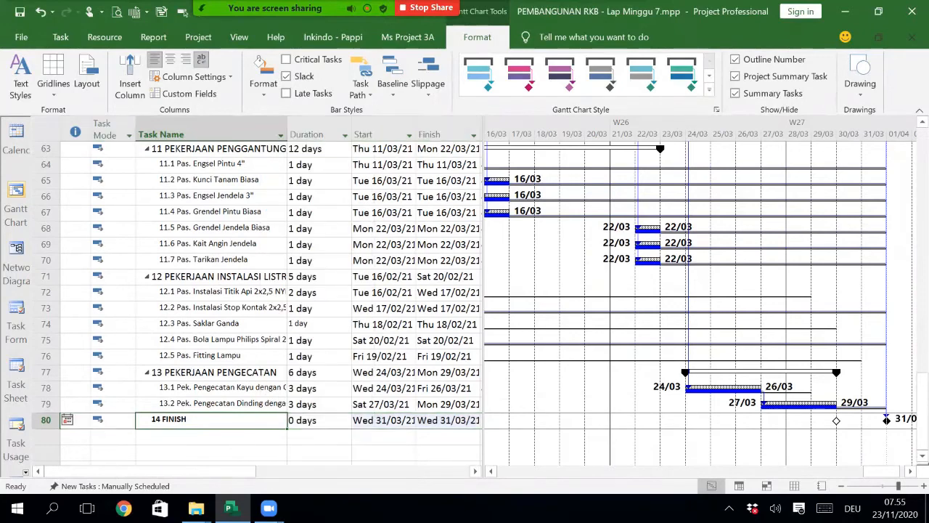
{"action": "double_click", "coordinate": [314, 420]}
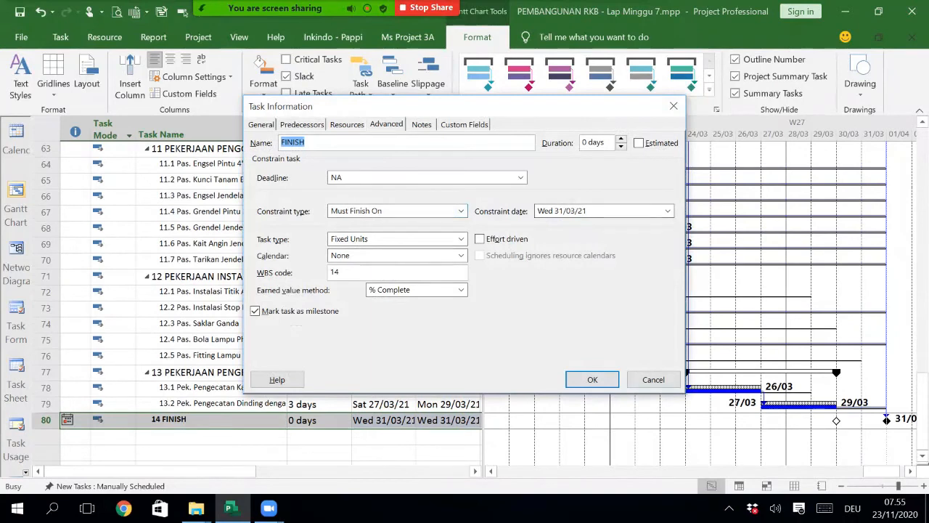
{"action": "left_click", "coordinate": [461, 212]}
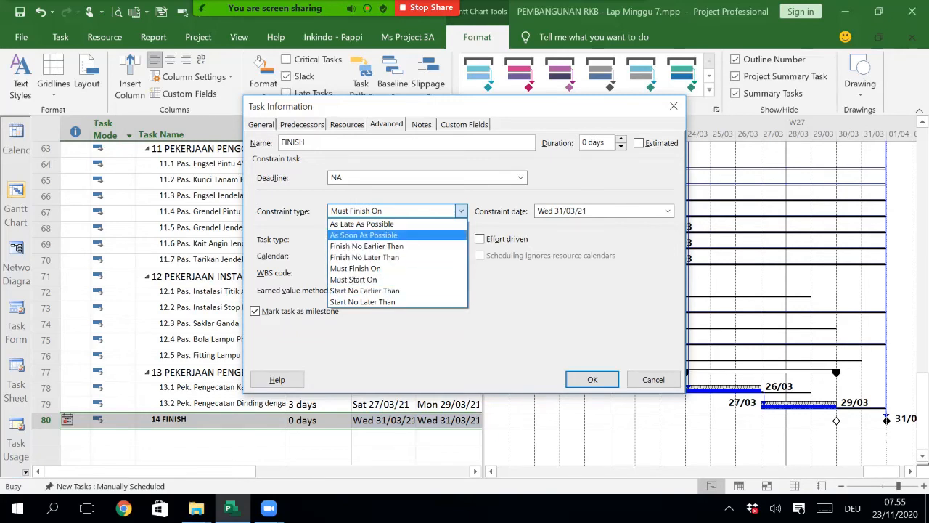
{"action": "left_click", "coordinate": [653, 379]}
{"action": "left_click", "coordinate": [654, 379]}
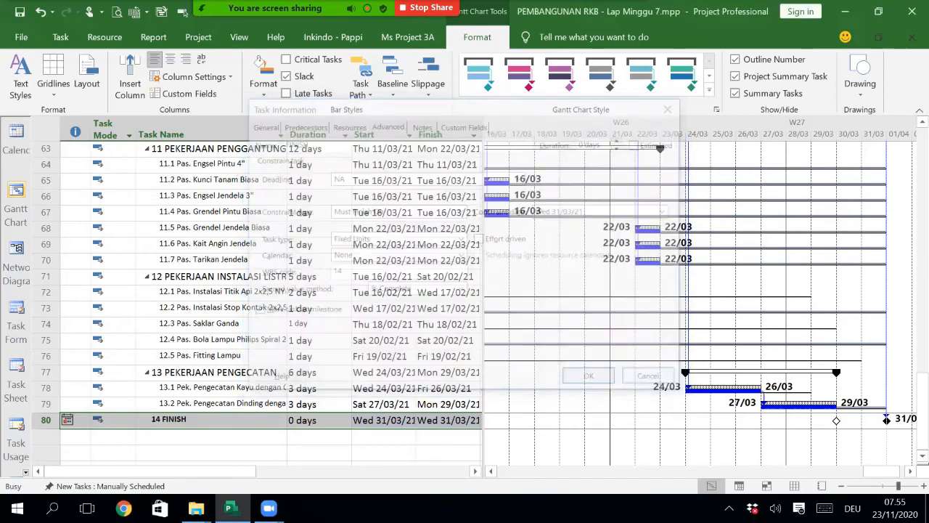
Step: Check the bars of the earlier tasks and undo the Must Finish On constraint on milestone 14 FINISH
{"action": "scroll", "coordinate": [653, 380], "scroll_direction": "down", "scroll_amount": 2}
{"action": "scroll", "coordinate": [653, 305], "scroll_direction": "down", "scroll_amount": 2}
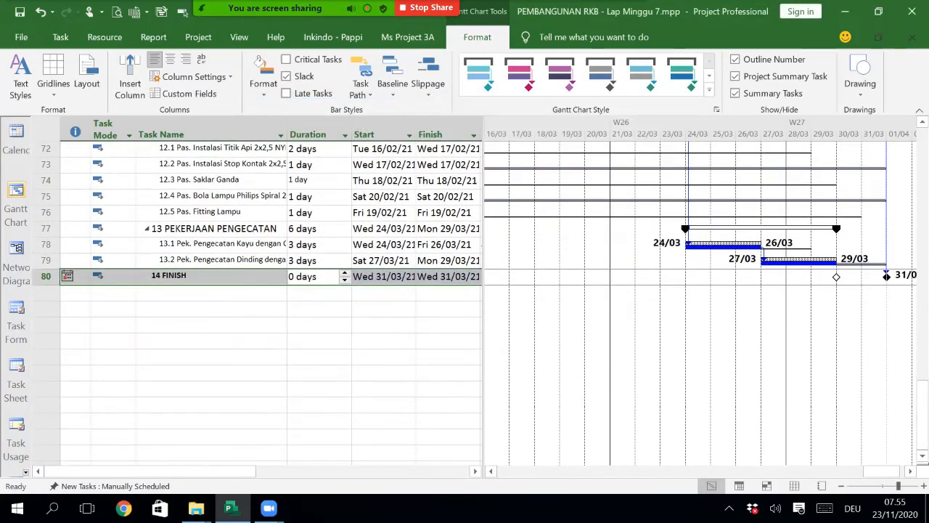
{"action": "scroll", "coordinate": [653, 305], "scroll_direction": "up", "scroll_amount": 6}
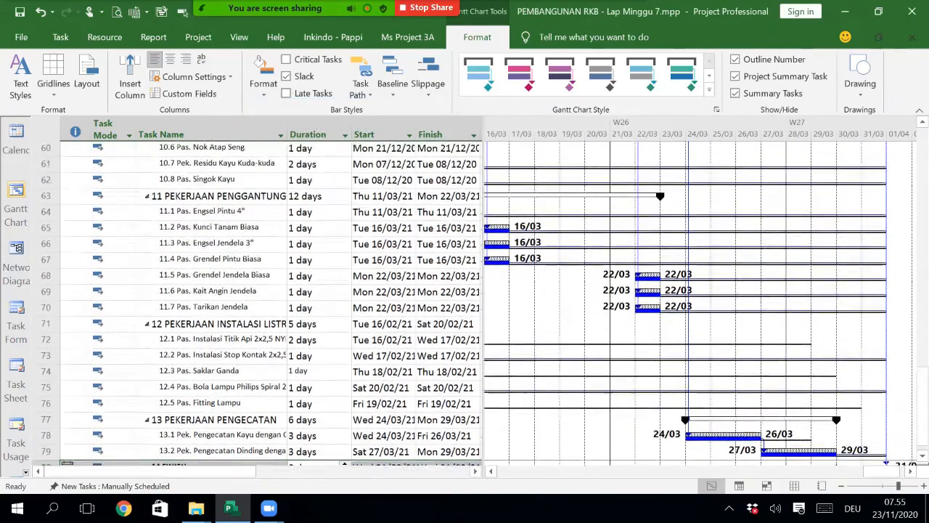
{"action": "scroll", "coordinate": [654, 305], "scroll_direction": "up", "scroll_amount": 4}
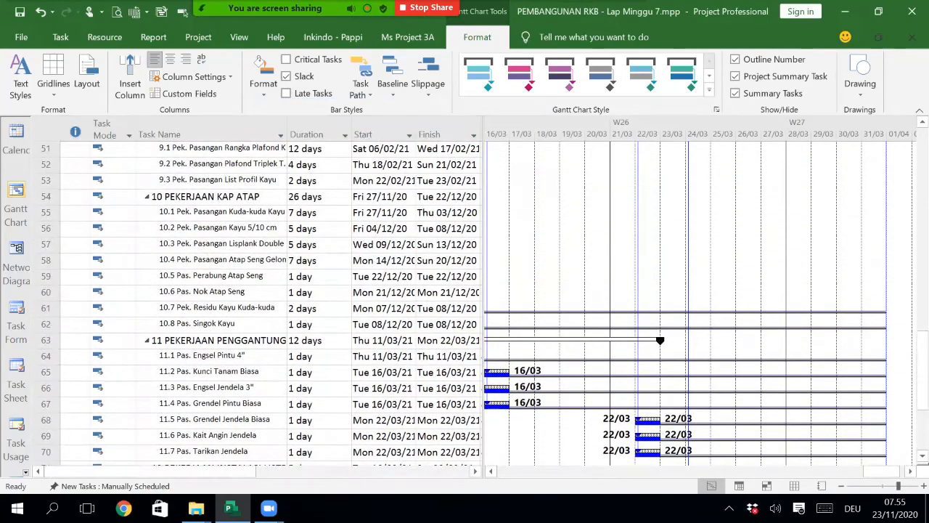
{"action": "left_click_drag", "start_coordinate": [881, 471], "coordinate": [747, 472]}
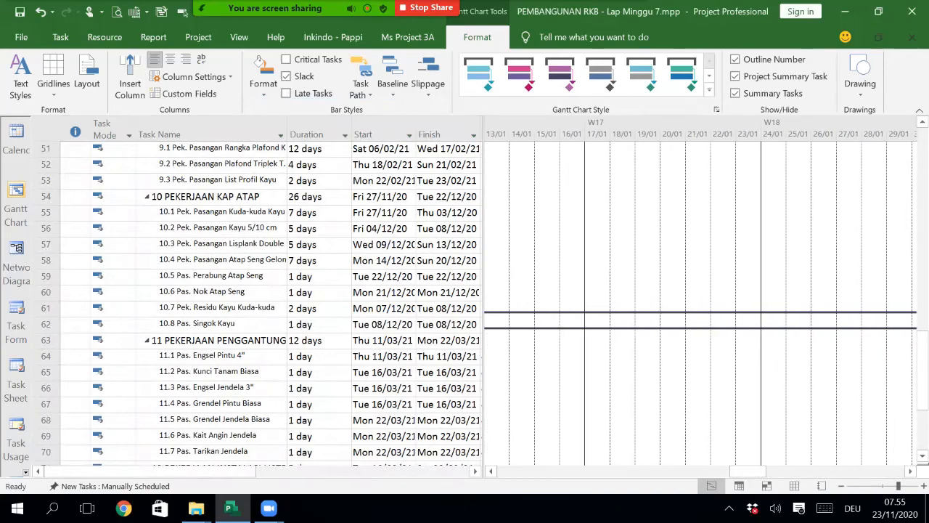
{"action": "scroll", "coordinate": [697, 305], "scroll_direction": "up", "scroll_amount": 8}
{"action": "scroll", "coordinate": [697, 305], "scroll_direction": "up", "scroll_amount": 4}
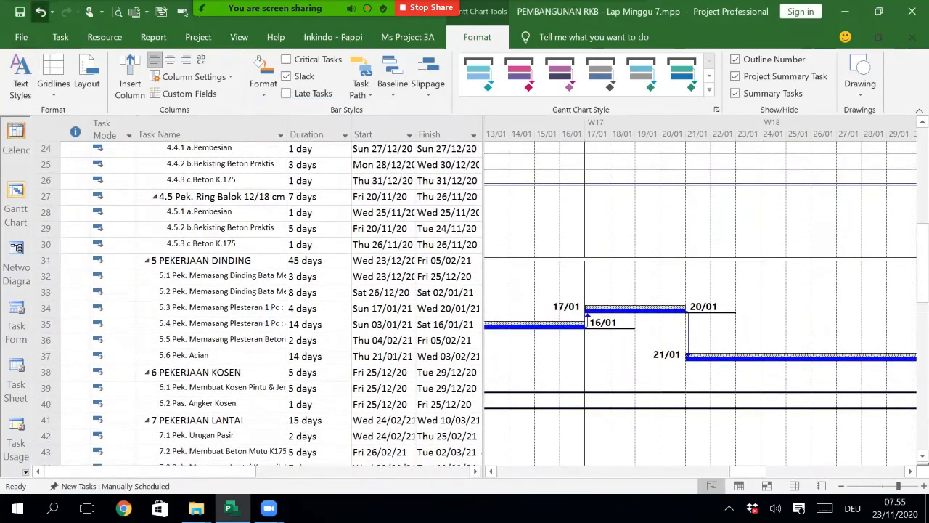
{"action": "left_click", "coordinate": [40, 11]}
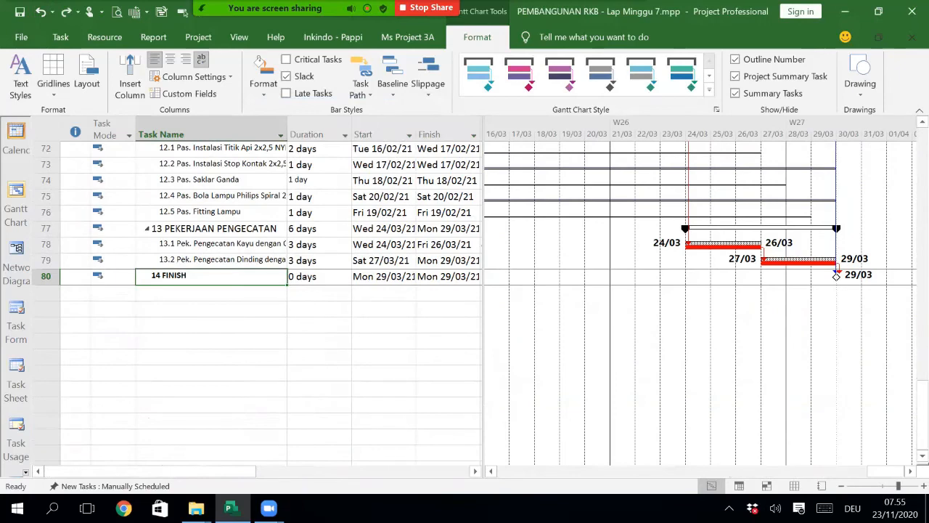
{"action": "scroll", "coordinate": [290, 305], "scroll_direction": "up", "scroll_amount": 3}
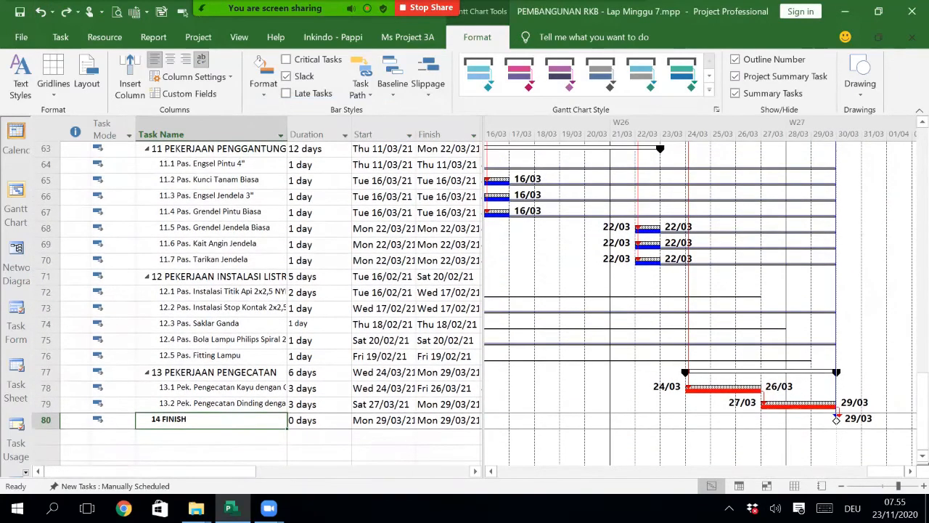
{"action": "scroll", "coordinate": [291, 305], "scroll_direction": "down", "scroll_amount": 1}
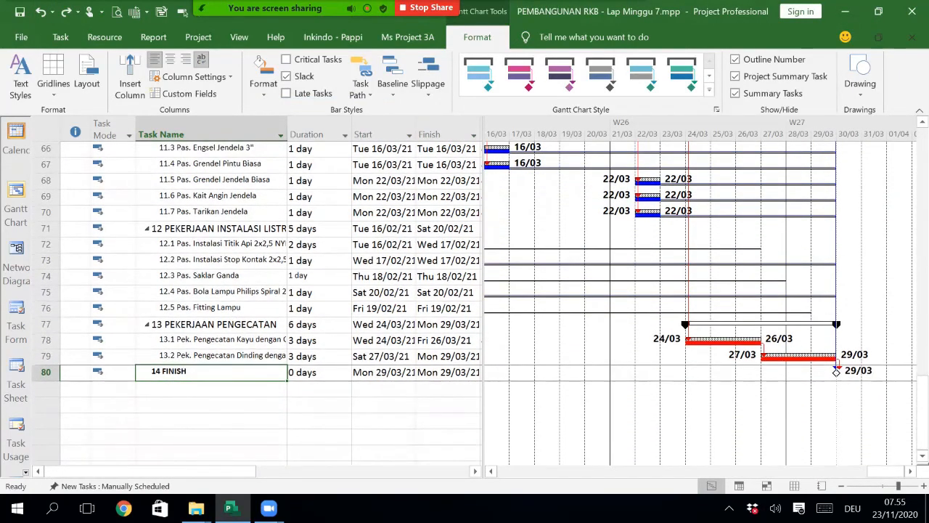
{"action": "left_click", "coordinate": [381, 404]}
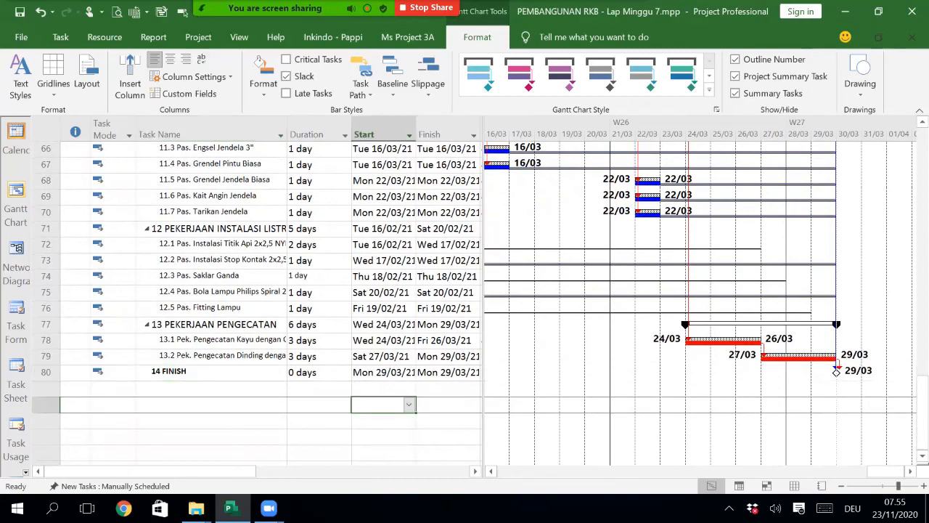
Step: Widen the task table to show the Predecessors column and bring the November bars of concrete tasks 4.2 through 4.5 into view
{"action": "left_click_drag", "start_coordinate": [482, 305], "coordinate": [565, 305]}
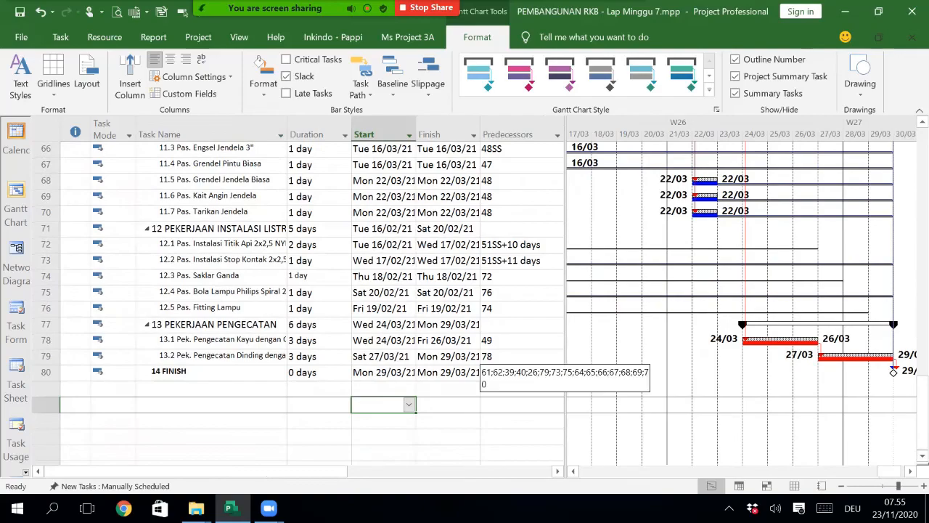
{"action": "scroll", "coordinate": [481, 304], "scroll_direction": "up", "scroll_amount": 15}
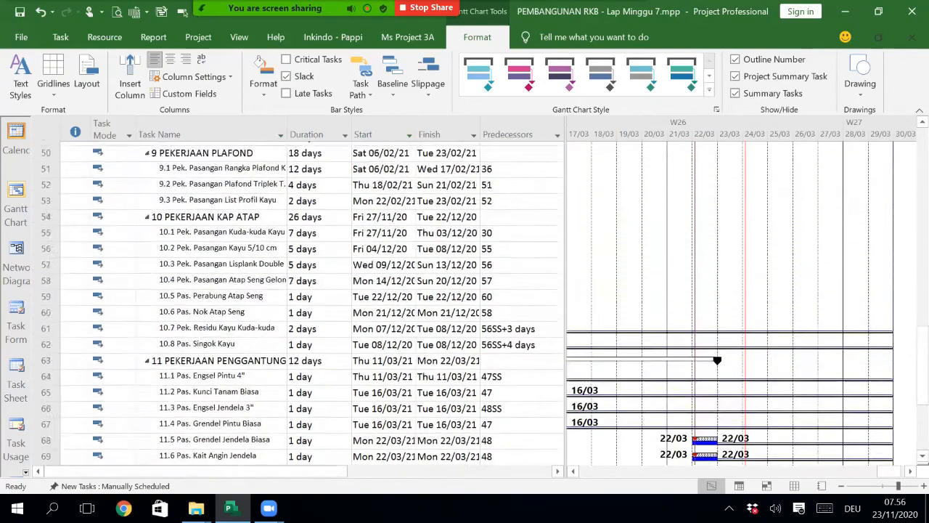
{"action": "scroll", "coordinate": [305, 304], "scroll_direction": "up", "scroll_amount": 6}
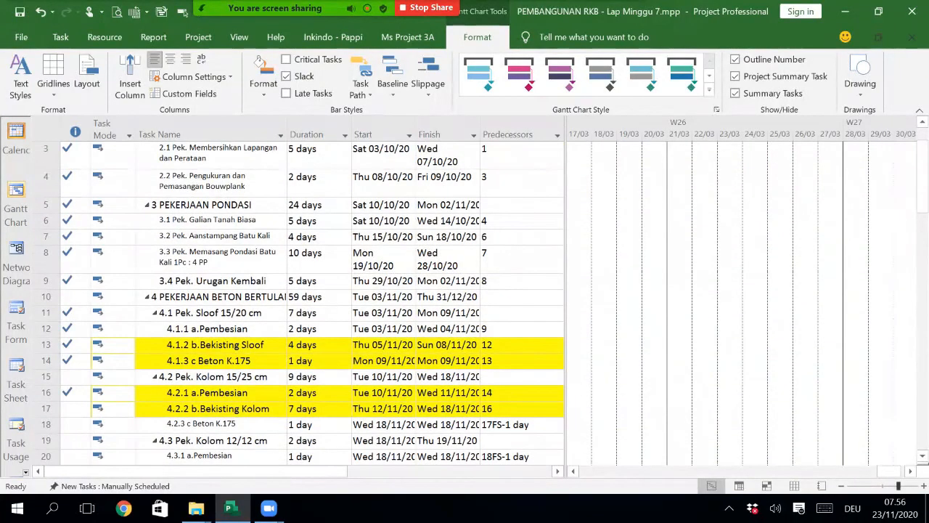
{"action": "left_click_drag", "start_coordinate": [888, 471], "coordinate": [660, 471]}
{"action": "scroll", "coordinate": [305, 305], "scroll_direction": "down", "scroll_amount": 3}
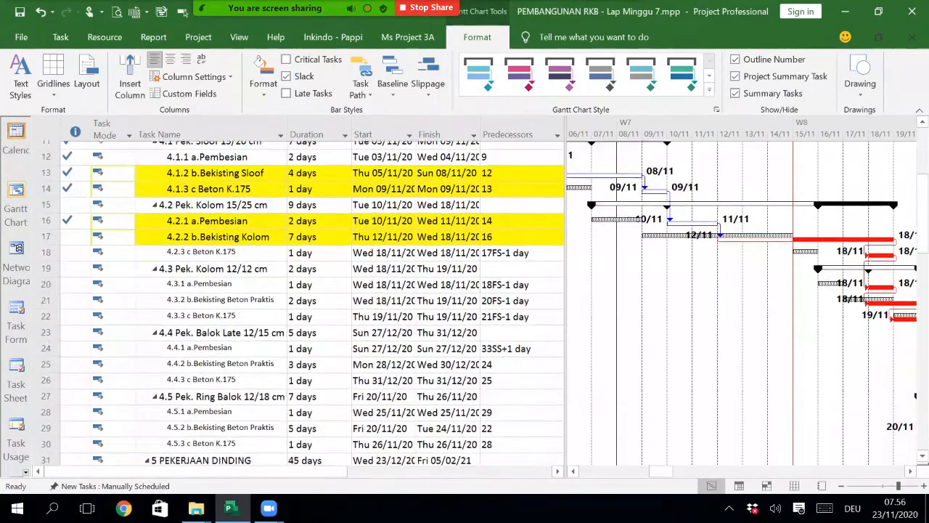
{"action": "scroll", "coordinate": [305, 305], "scroll_direction": "up", "scroll_amount": 1}
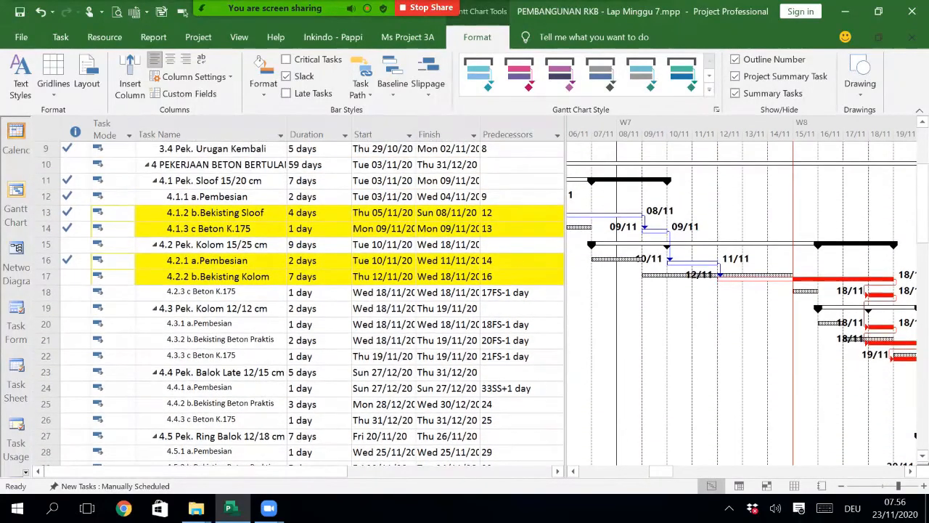
{"action": "mouse_move", "coordinate": [661, 470]}
{"action": "left_mouse_down"}
{"action": "mouse_move", "coordinate": [651, 471]}
{"action": "mouse_move", "coordinate": [677, 471]}
{"action": "left_mouse_up"}
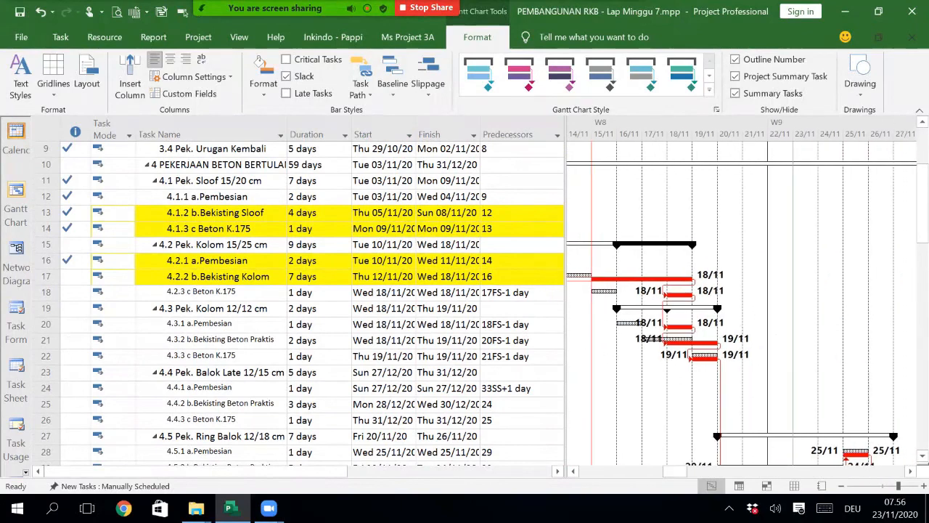